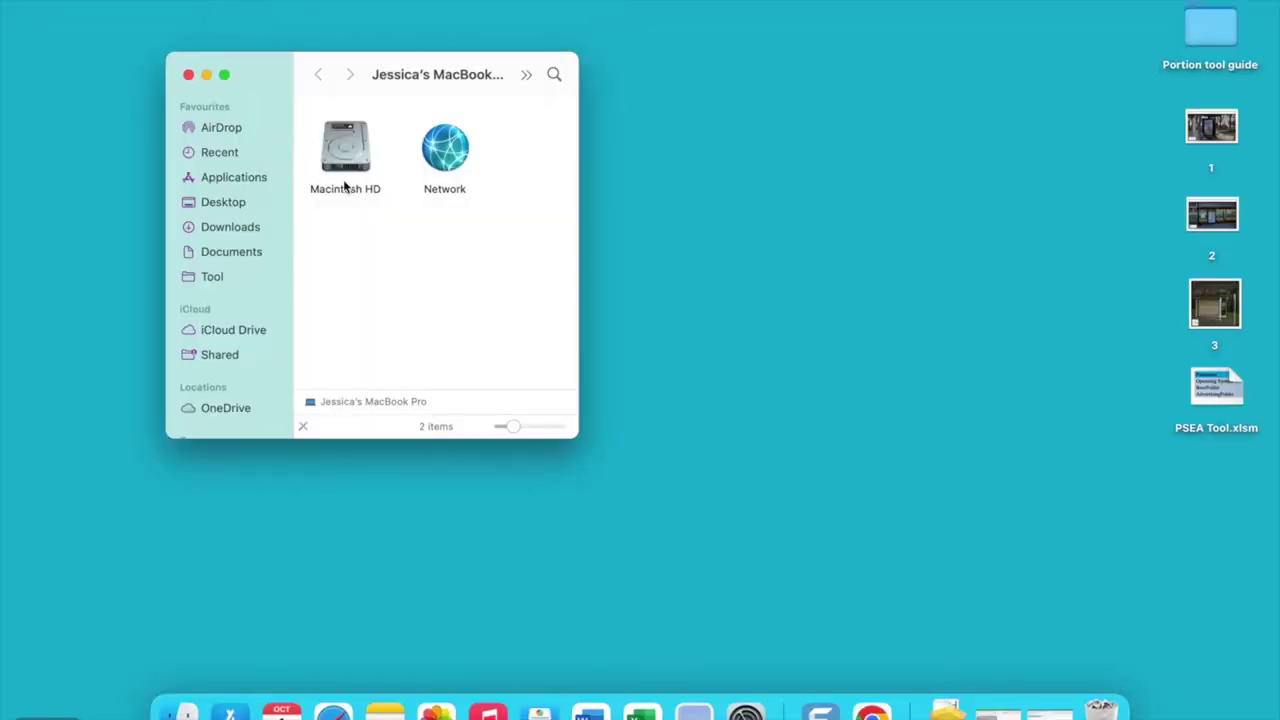
# Browse from Macintosh HD into Users and open the Tool folder.
pyautogui.doubleClick(350, 158)
pyautogui.click(446, 240)
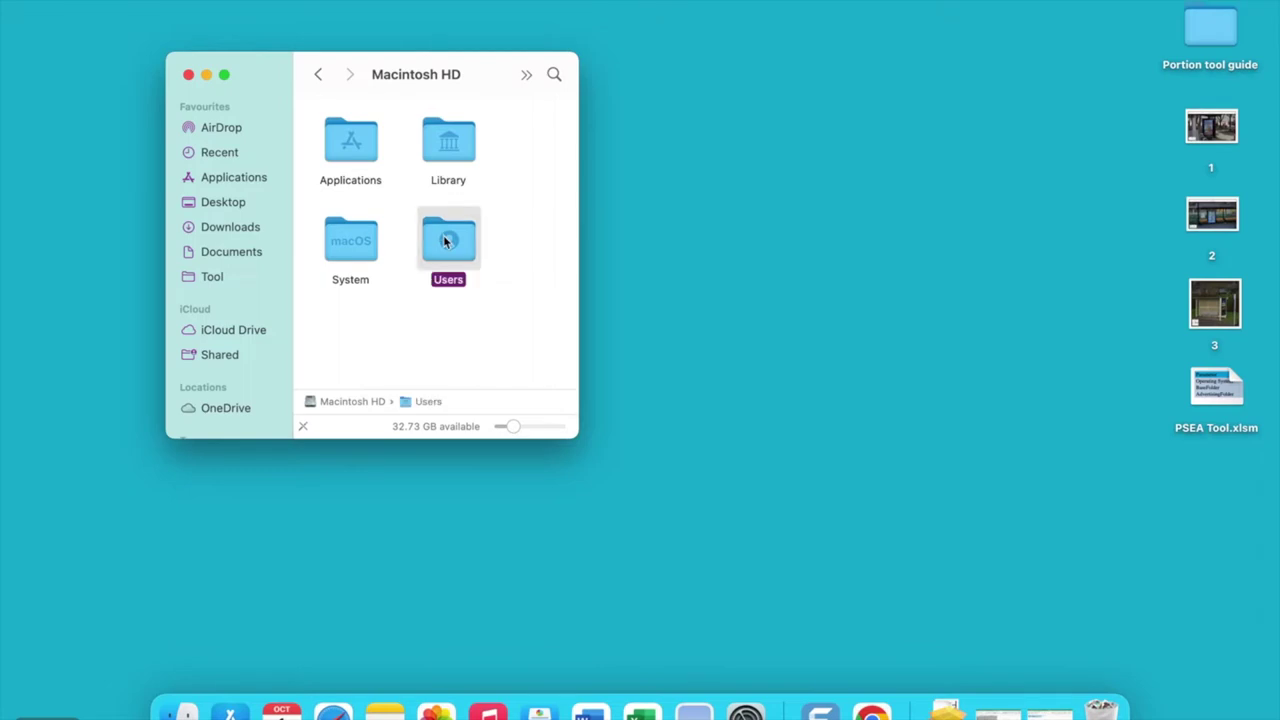
pyautogui.doubleClick(446, 240)
pyautogui.click(370, 155)
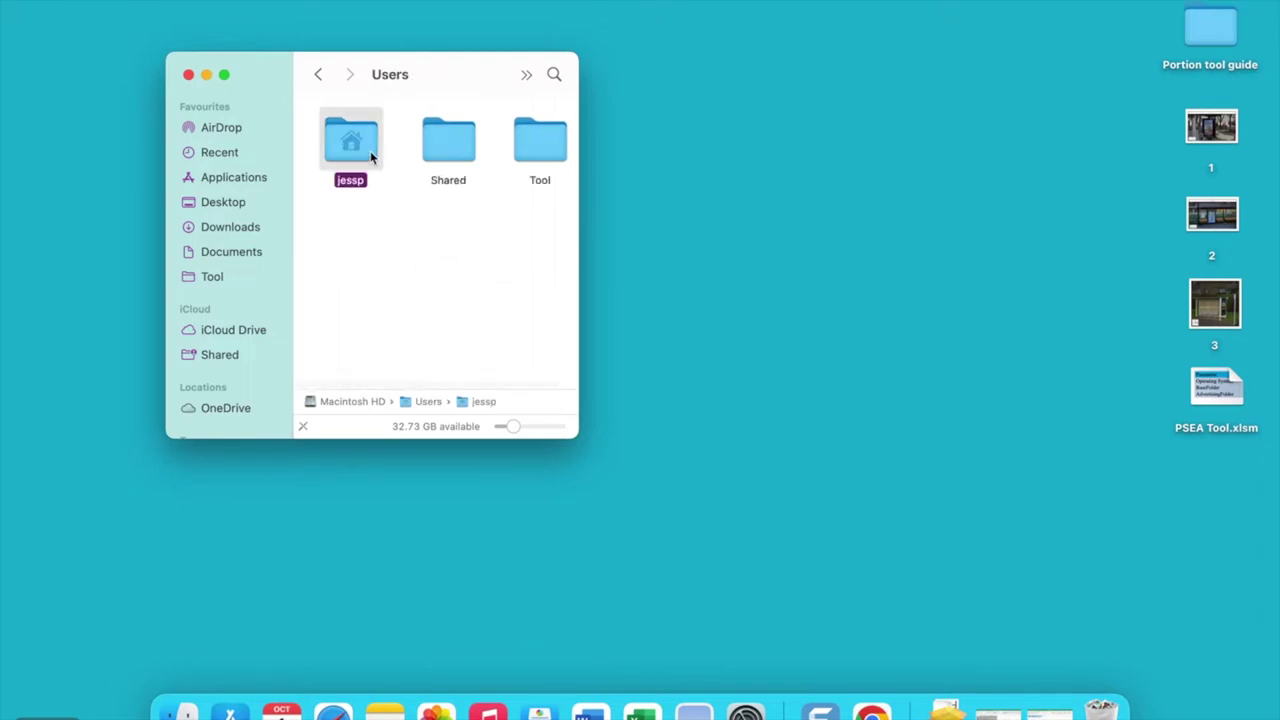
pyautogui.click(540, 150)
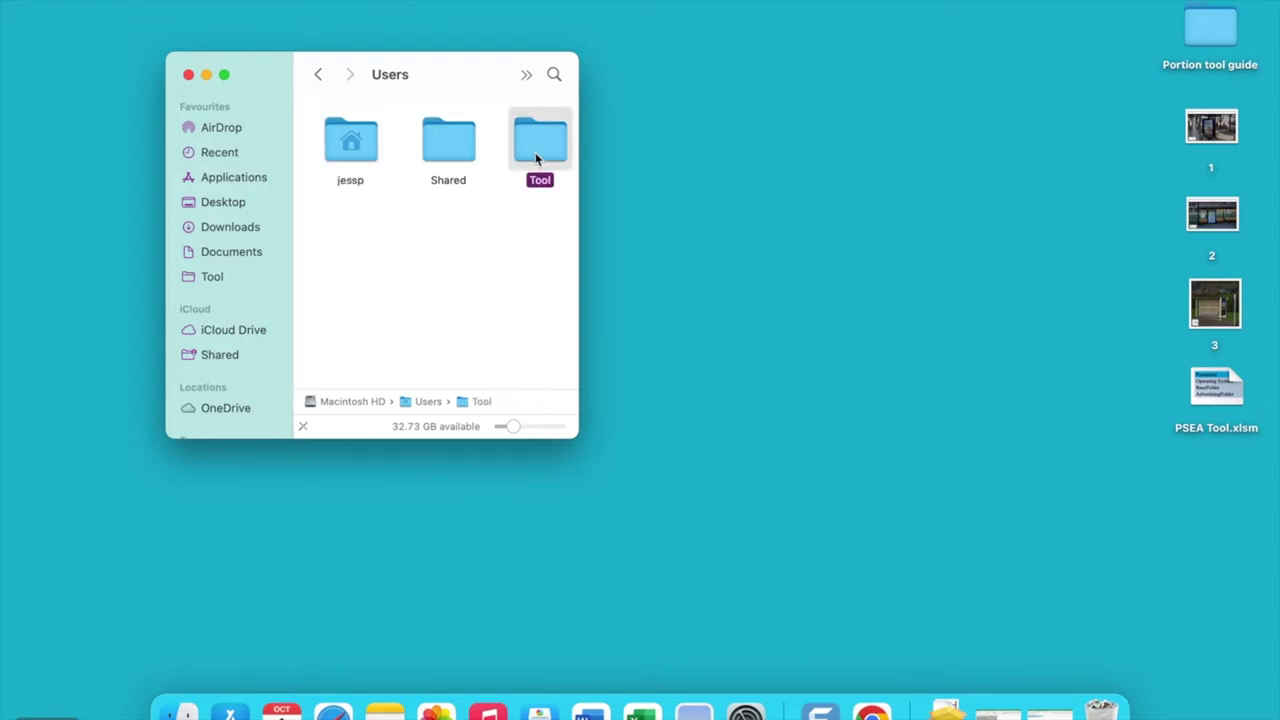
pyautogui.doubleClick(540, 150)
# Create a new folder named PSEATool inside the Tool folder.
pyautogui.rightClick(362, 153)
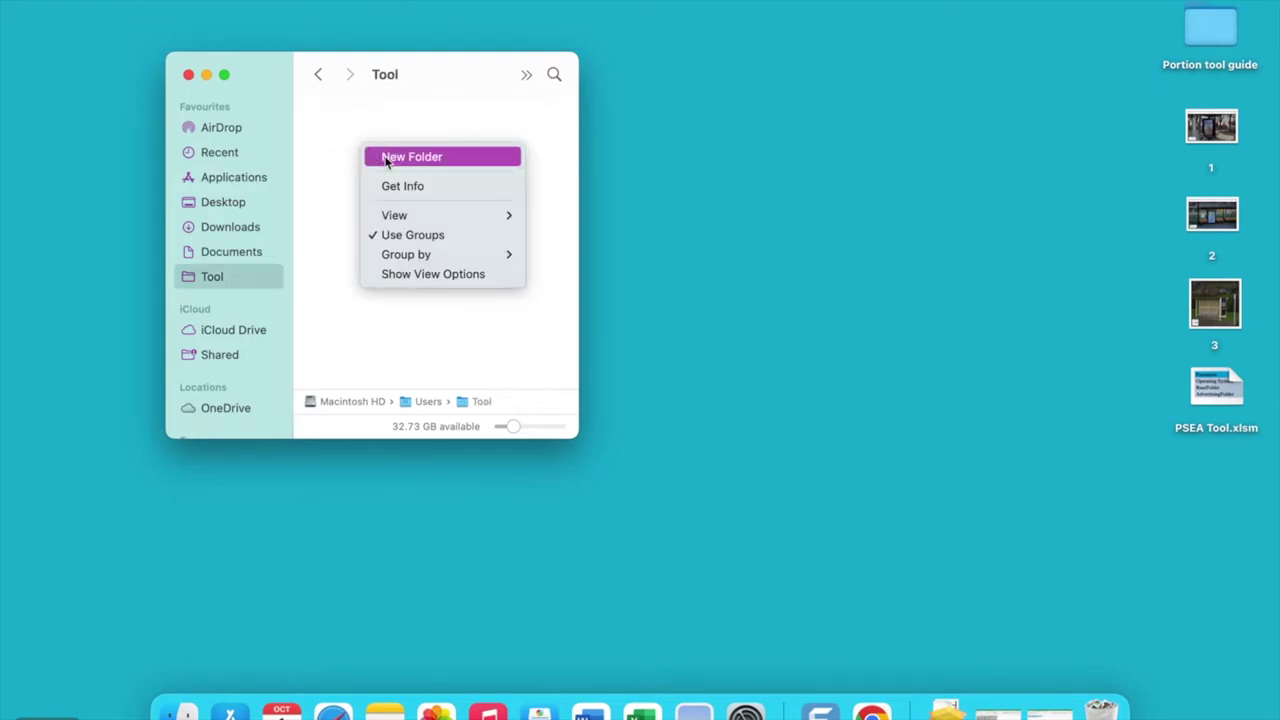
pyautogui.click(386, 158)
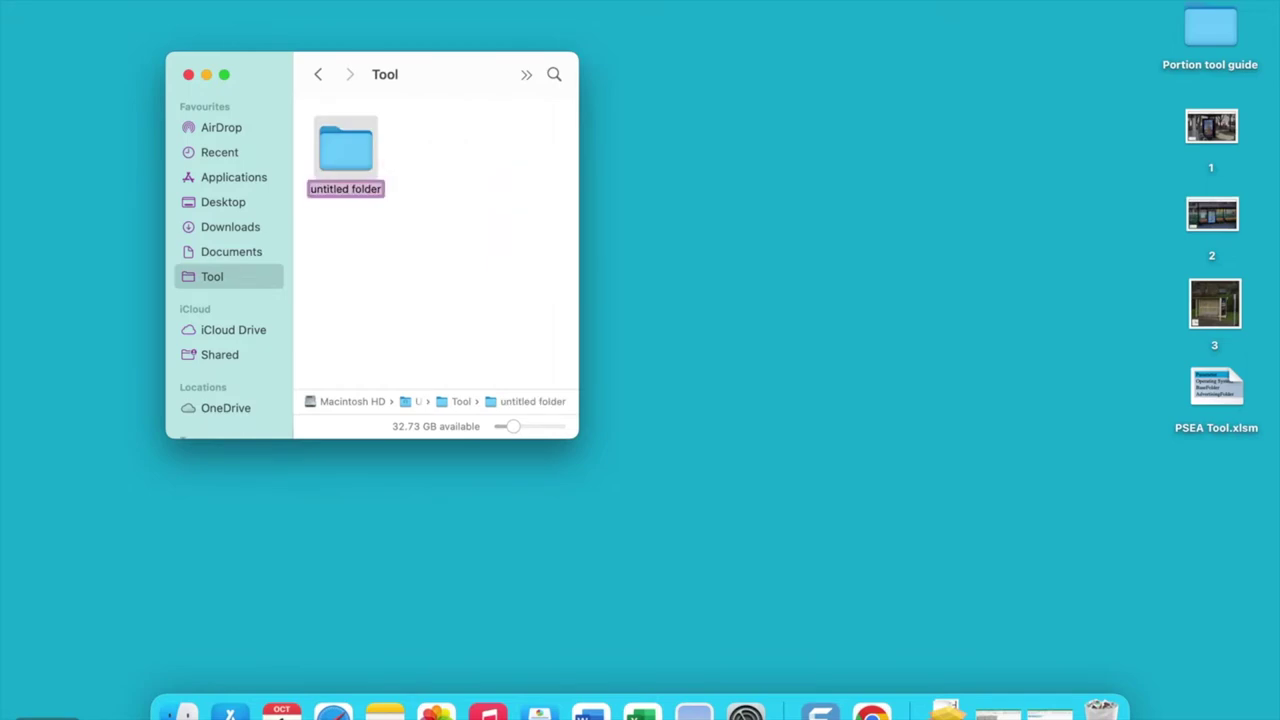
pyautogui.write('PSEATool')
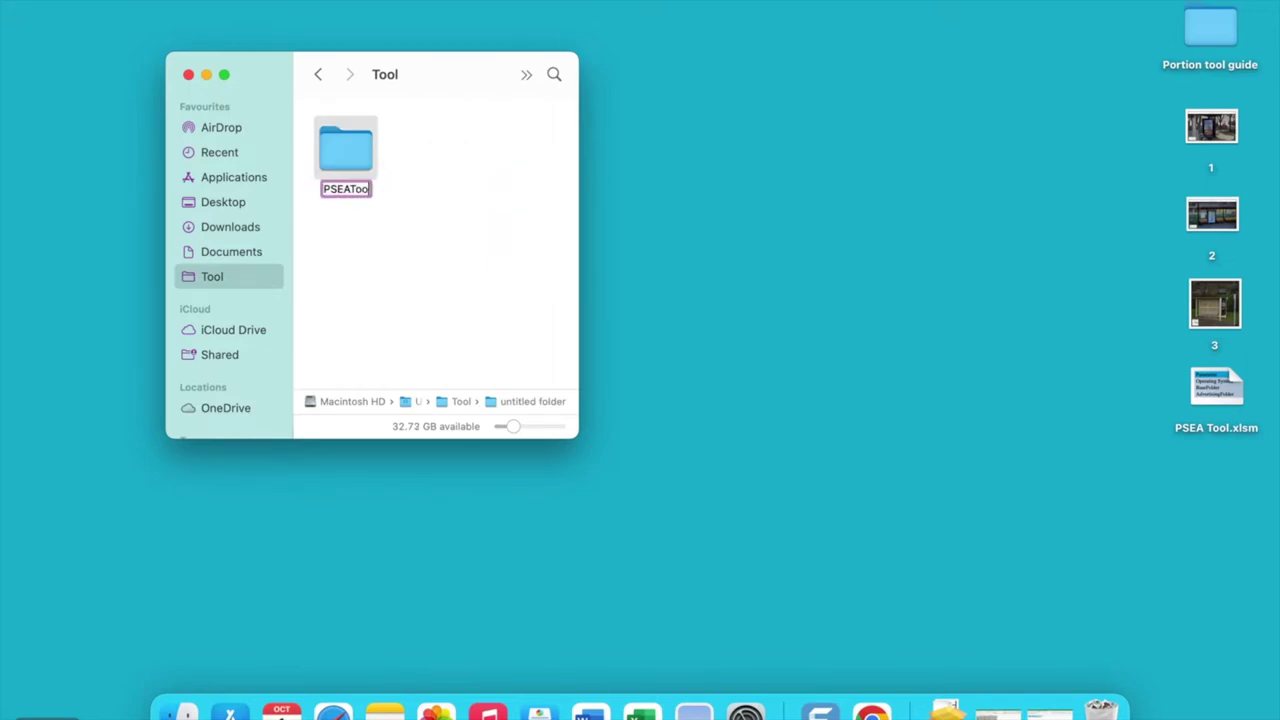
pyautogui.press('Return')
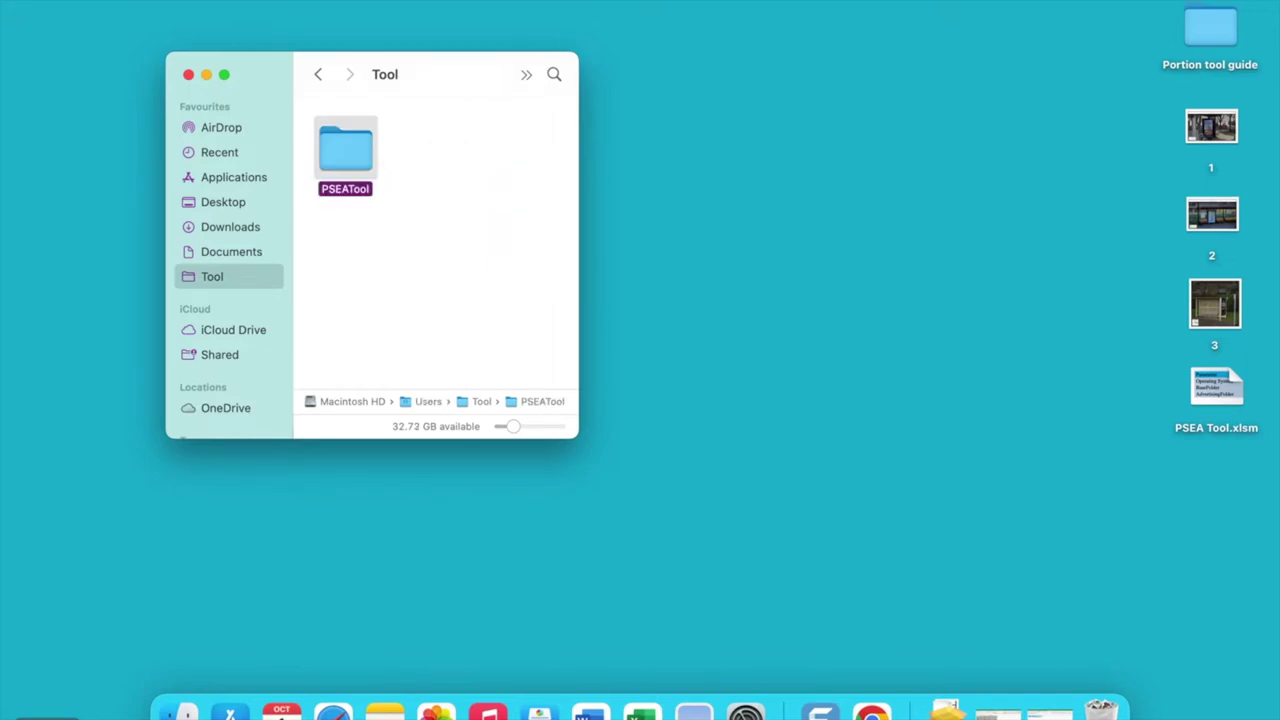
# Create a folder named Code inside PSEATool and move PSEA Tool.xlsm from the desktop into it.
pyautogui.doubleClick(358, 162)
pyautogui.rightClick(334, 141)
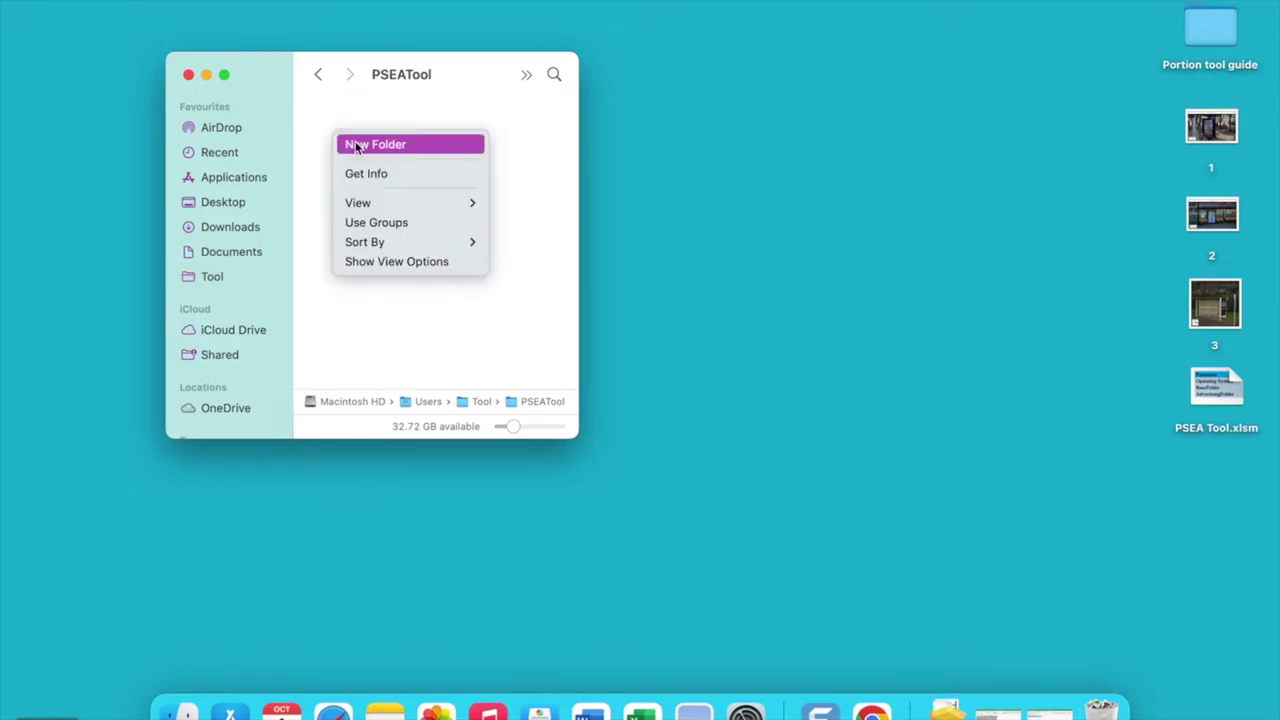
pyautogui.click(355, 143)
pyautogui.write('code')
pyautogui.press('Return')
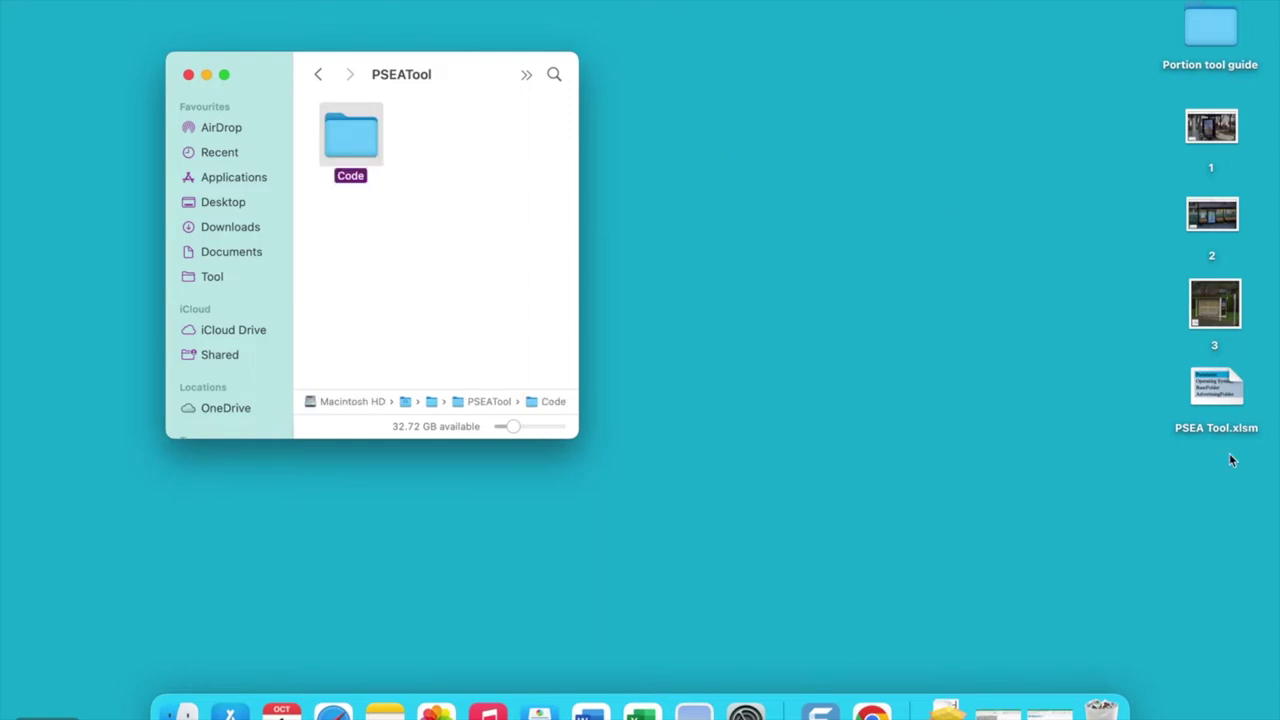
pyautogui.moveTo(1230, 392); pyautogui.dragTo(357, 140)
pyautogui.click(400, 145)
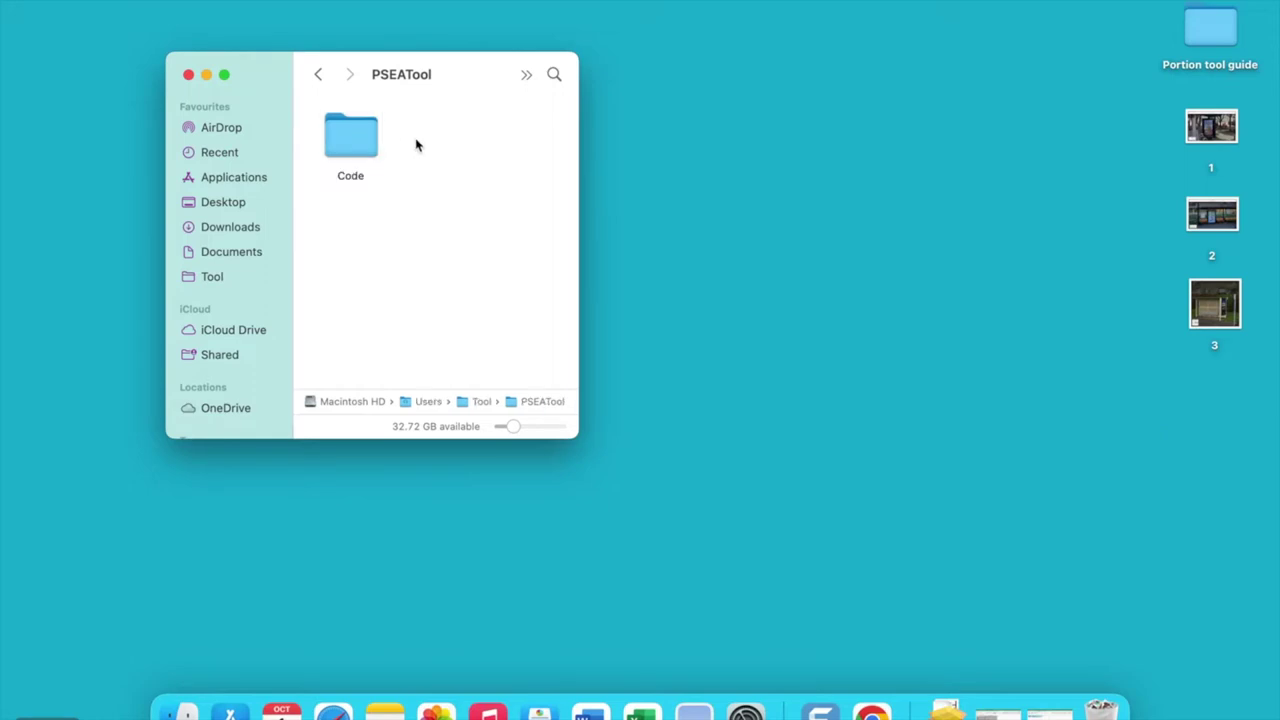
# Create a second folder named Images inside PSEATool, beside the Code folder.
pyautogui.rightClick(421, 145)
pyautogui.click(442, 147)
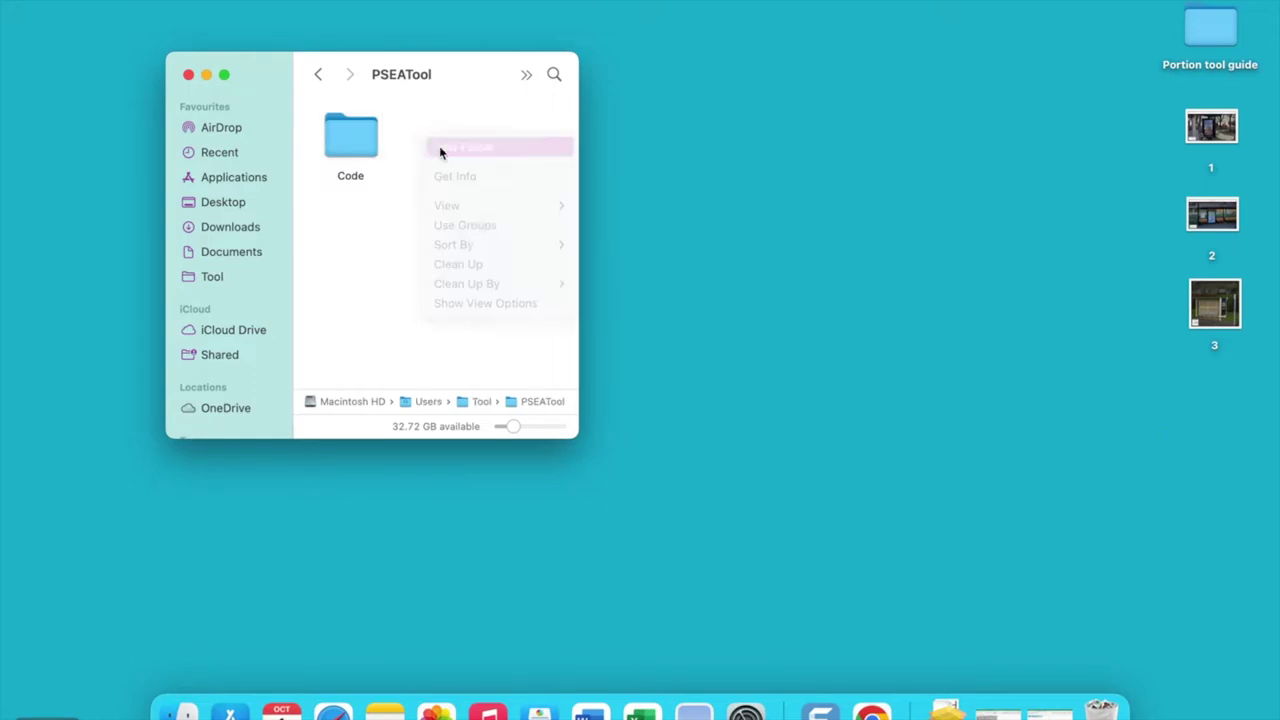
pyautogui.write('Im')
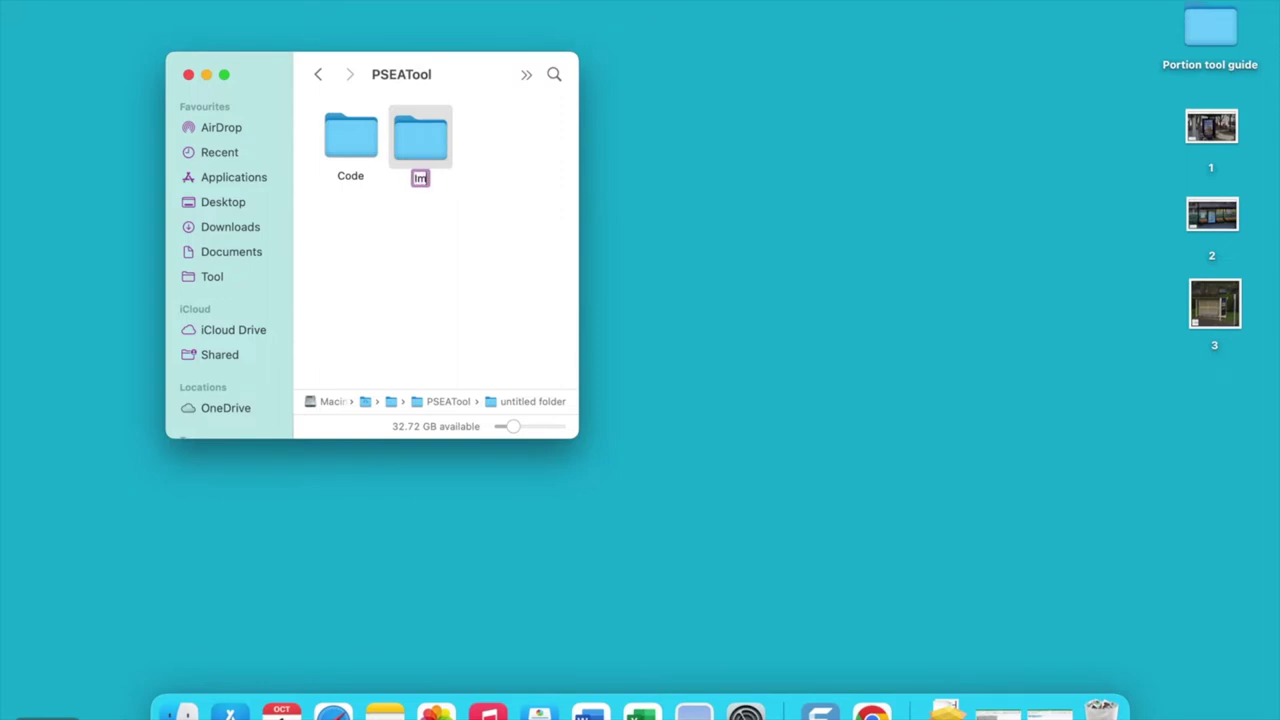
pyautogui.write('ages')
pyautogui.press('Return')
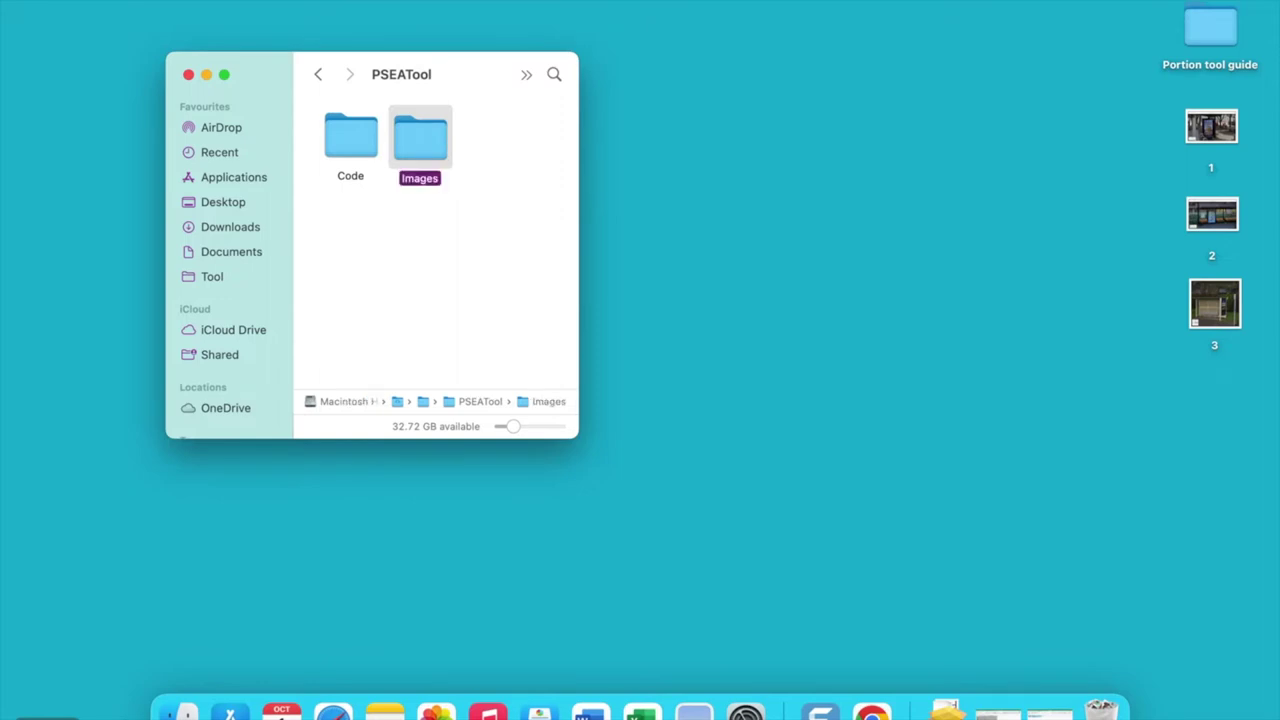
# Create a folder named Advertising inside Images and move desktop image 1 into it.
pyautogui.doubleClick(431, 147)
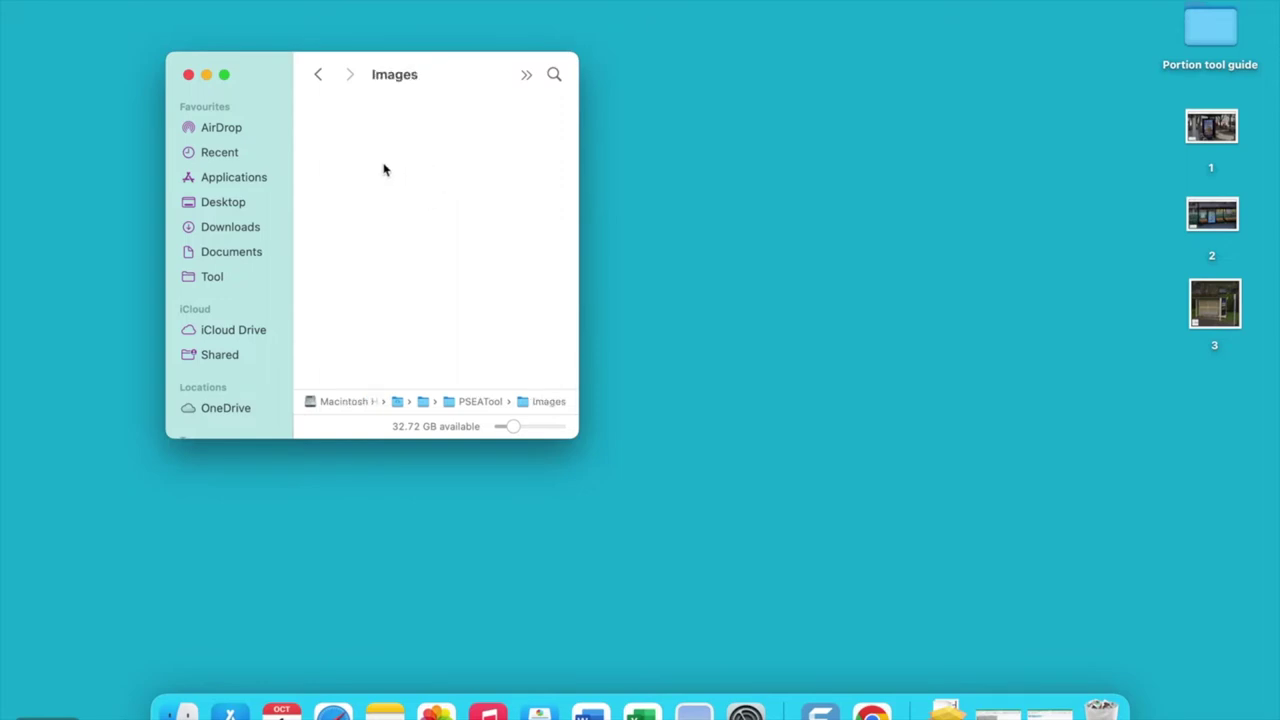
pyautogui.rightClick(384, 161)
pyautogui.click(425, 173)
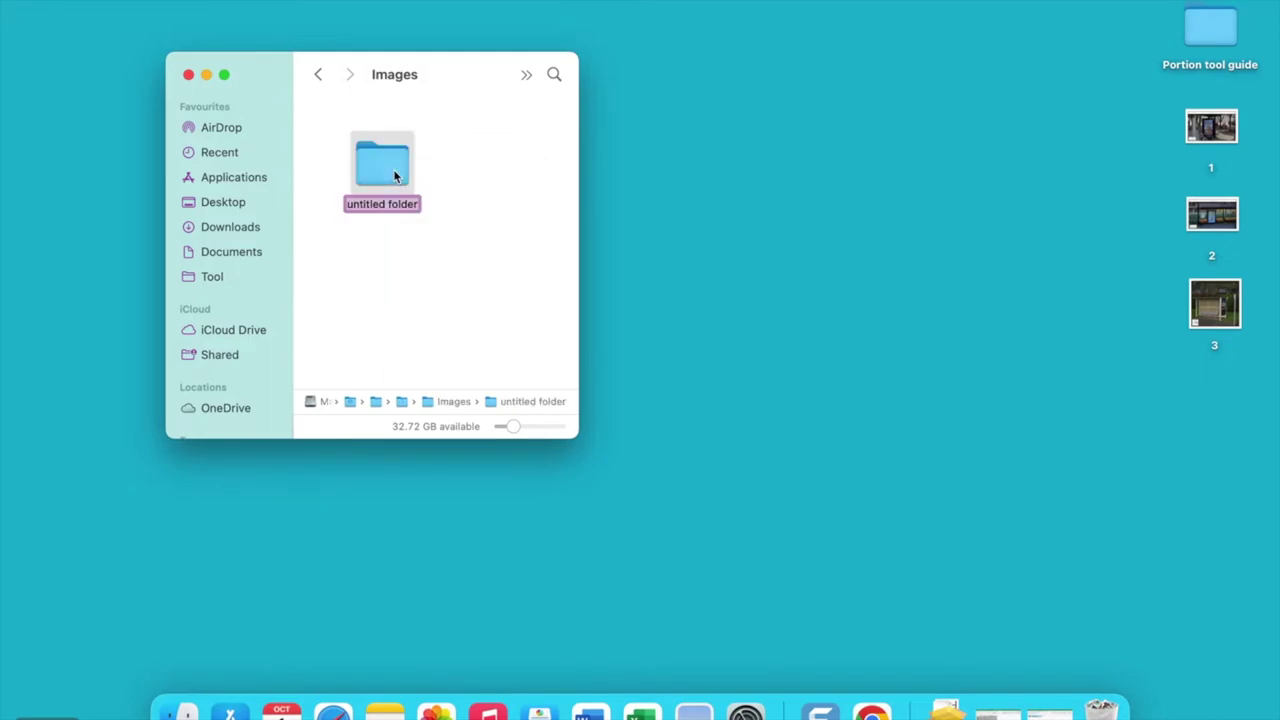
pyautogui.write('Advertising')
pyautogui.press('Return')
pyautogui.moveTo(1205, 128); pyautogui.dragTo(398, 165)
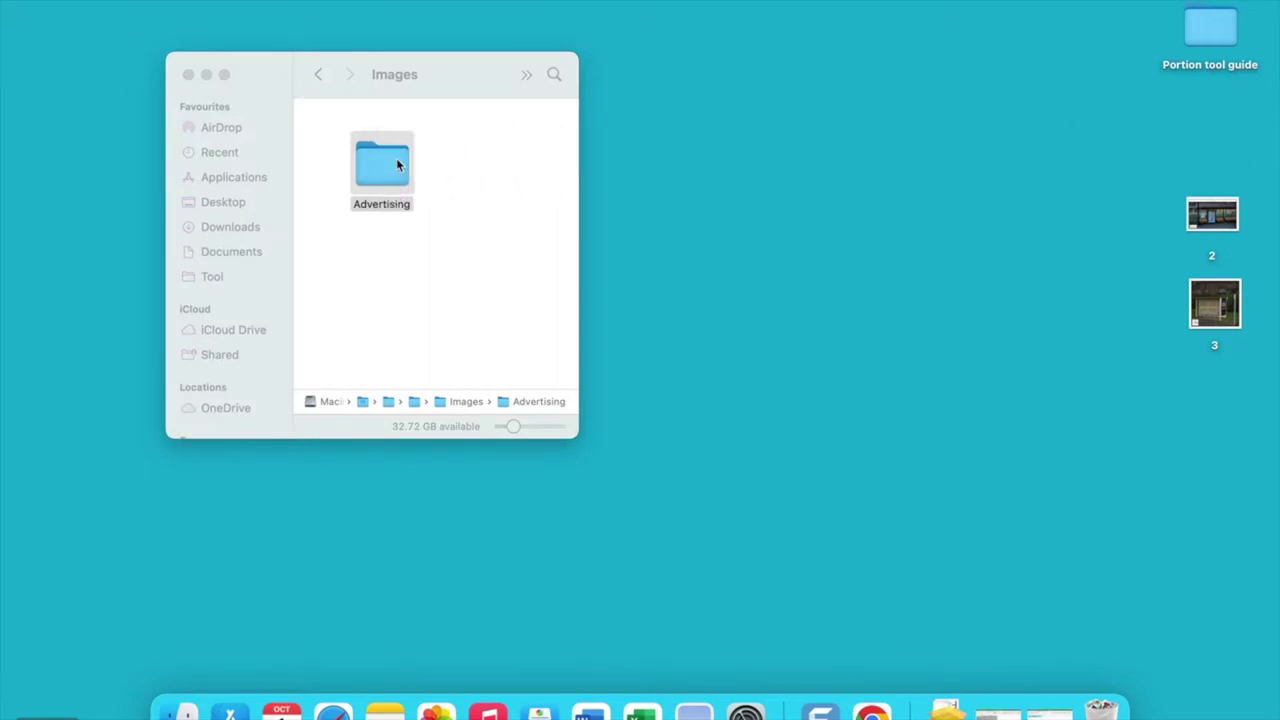
# Go back up to the Tool folder and switch to the PSEA Tool workbook in Excel.
pyautogui.click(317, 76)
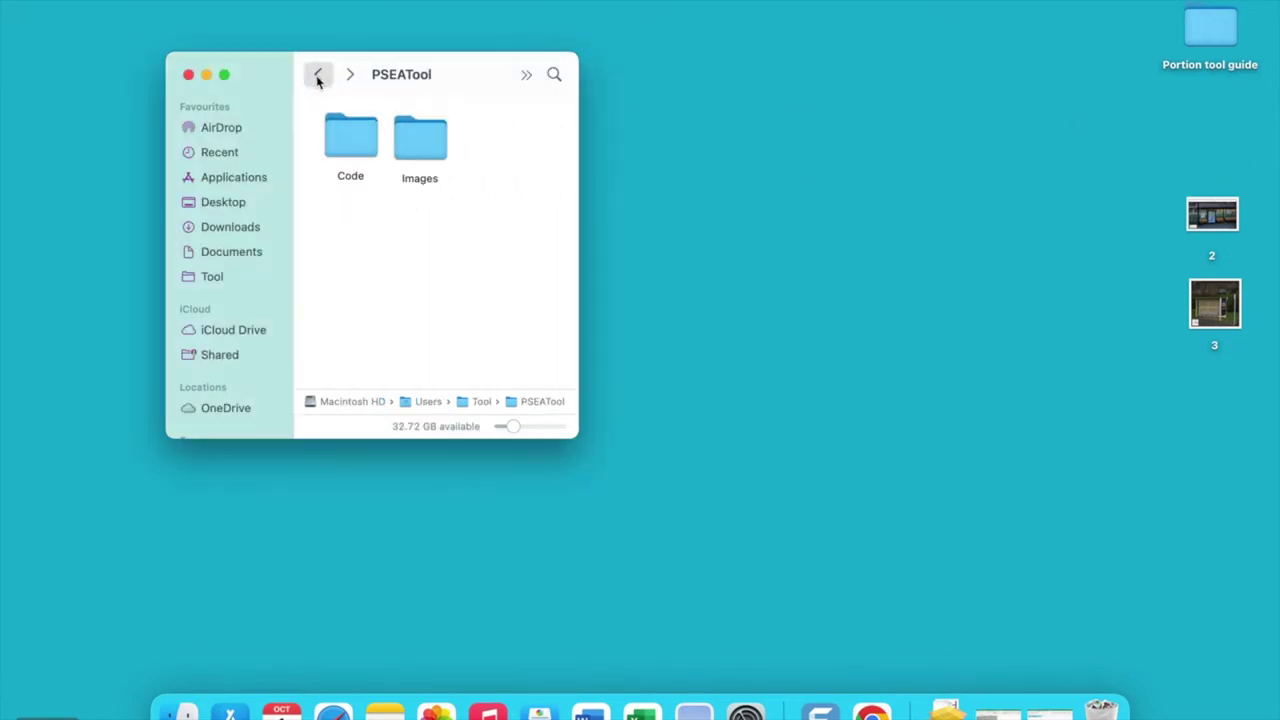
pyautogui.click(317, 78)
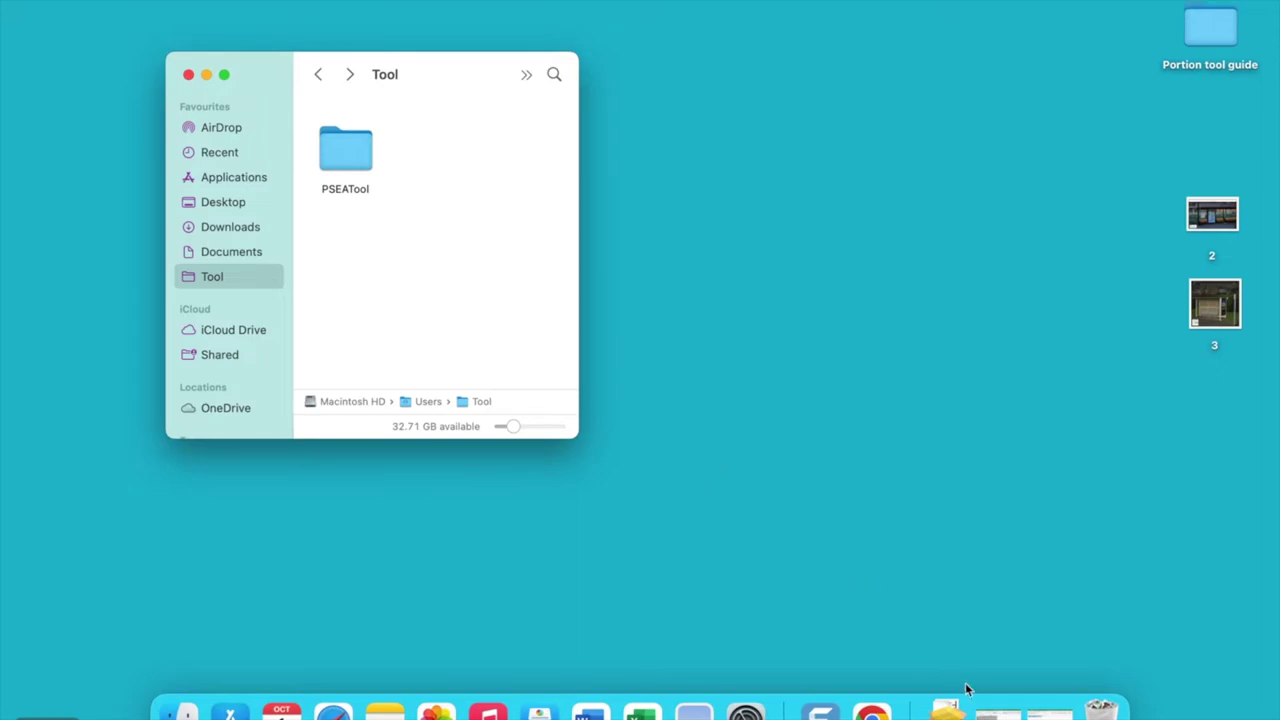
pyautogui.click(1050, 712)
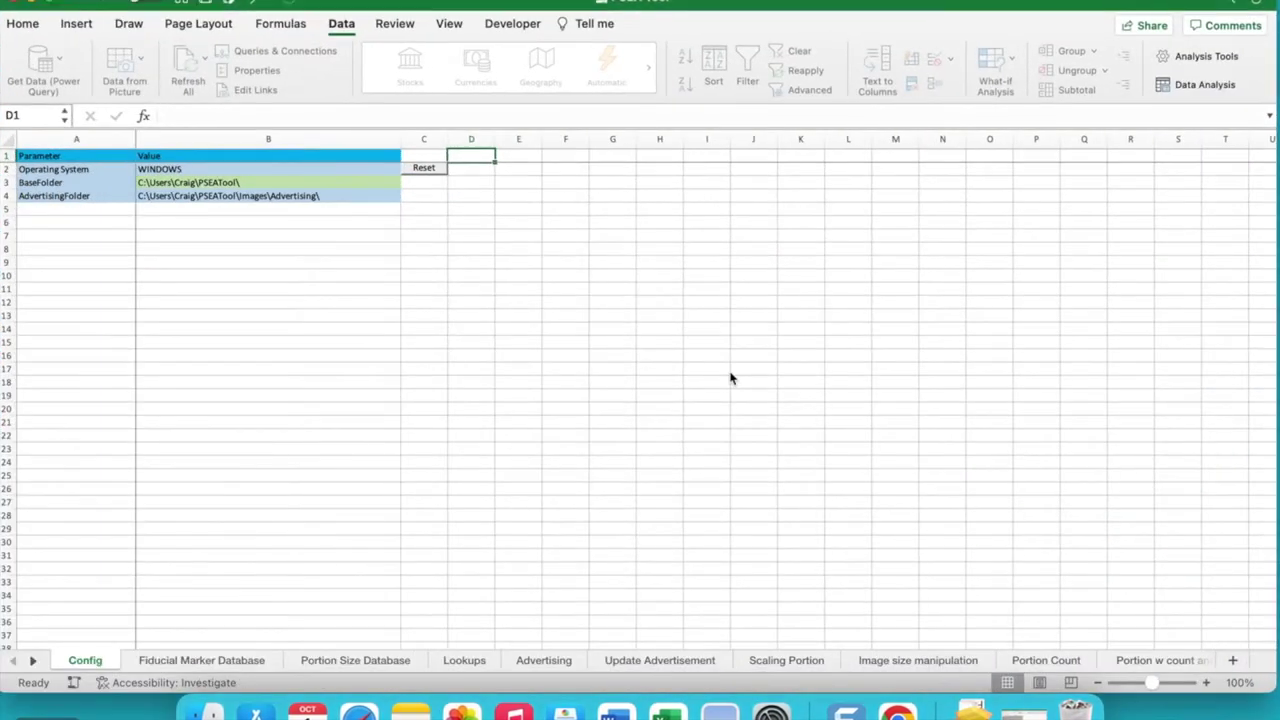
# Reset the Config sheet's operating system parameter and set the BaseFolder value to /Users/Tool/PSEATool/.
pyautogui.click(75, 182)
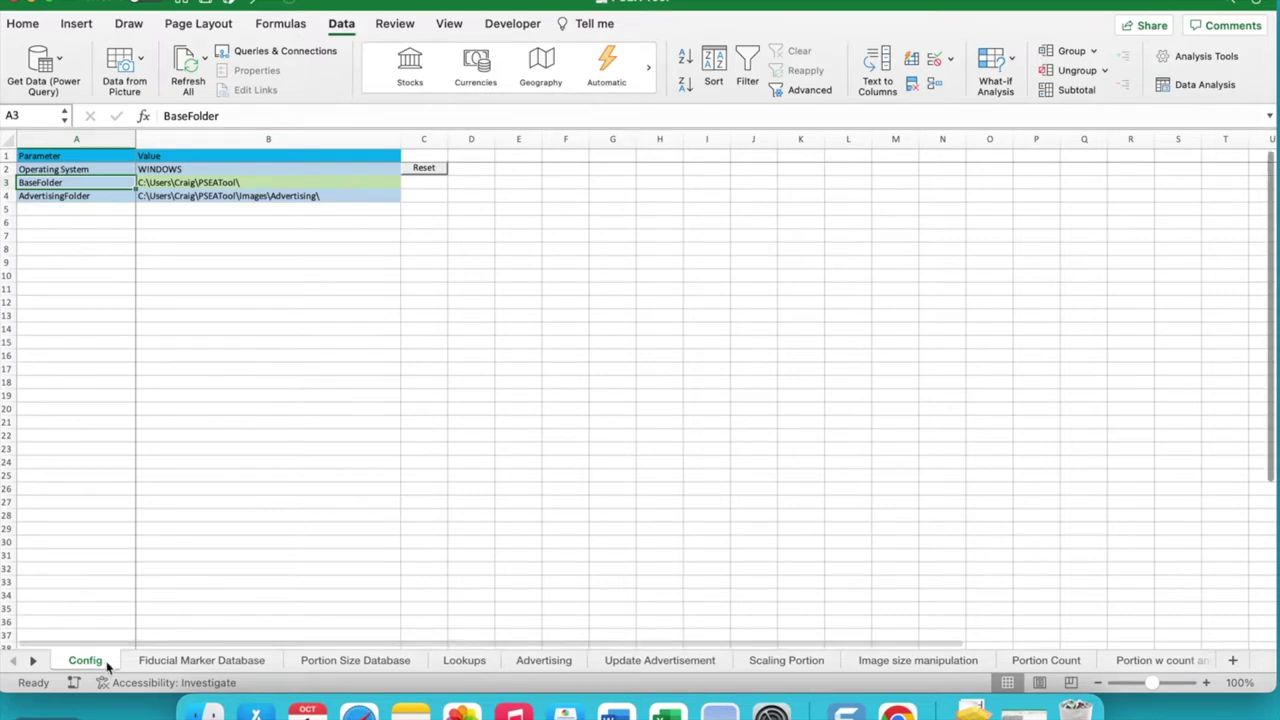
pyautogui.click(435, 172)
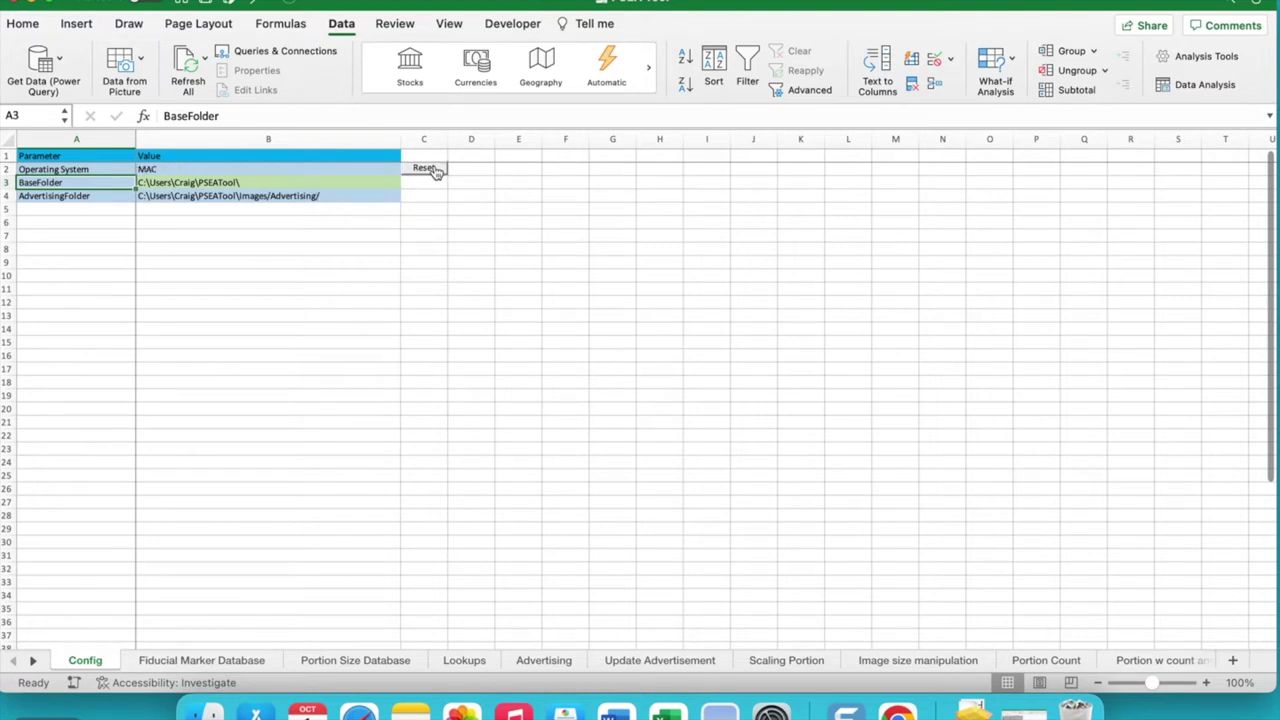
pyautogui.click(360, 184)
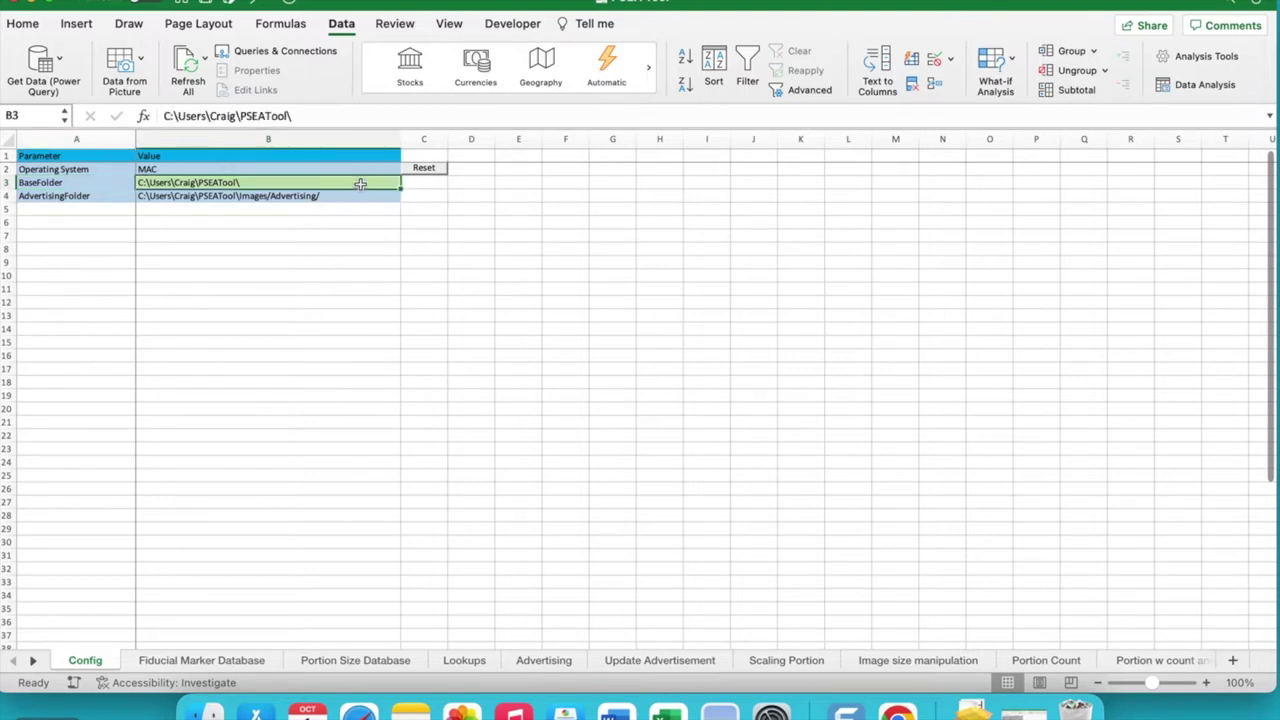
pyautogui.write('/Us')
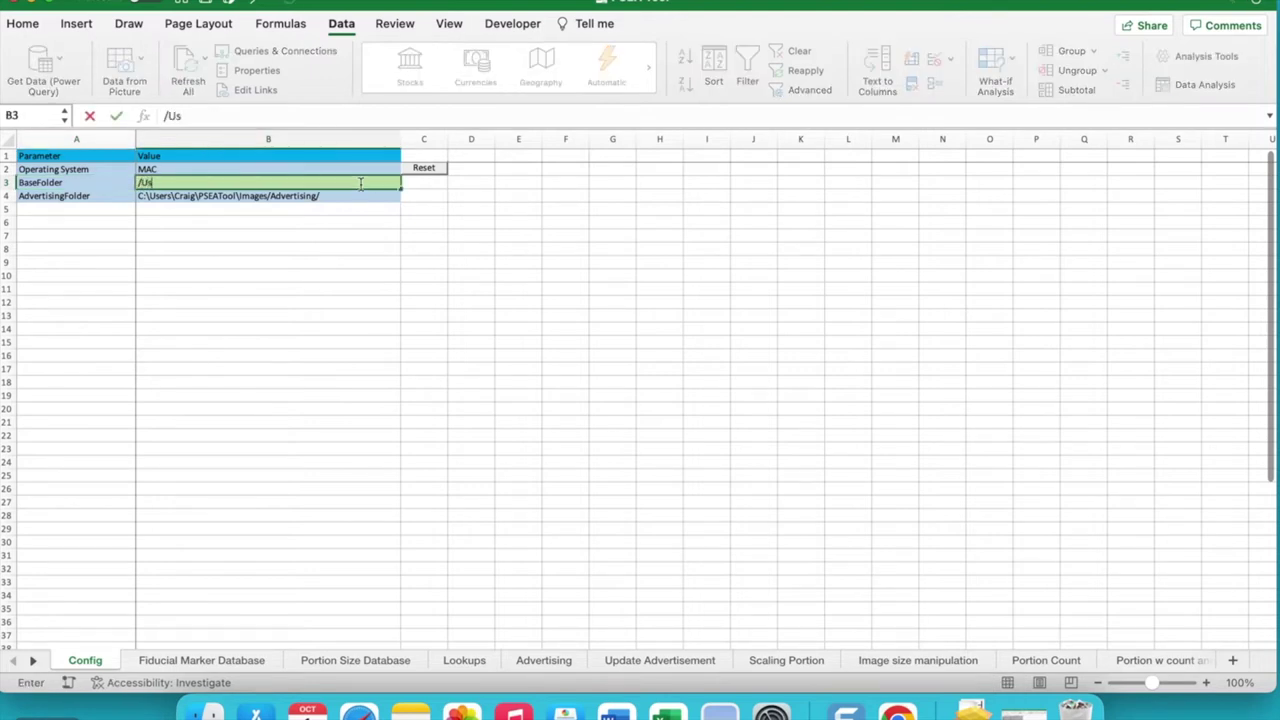
pyautogui.write('ers/Tool/PSEATool')
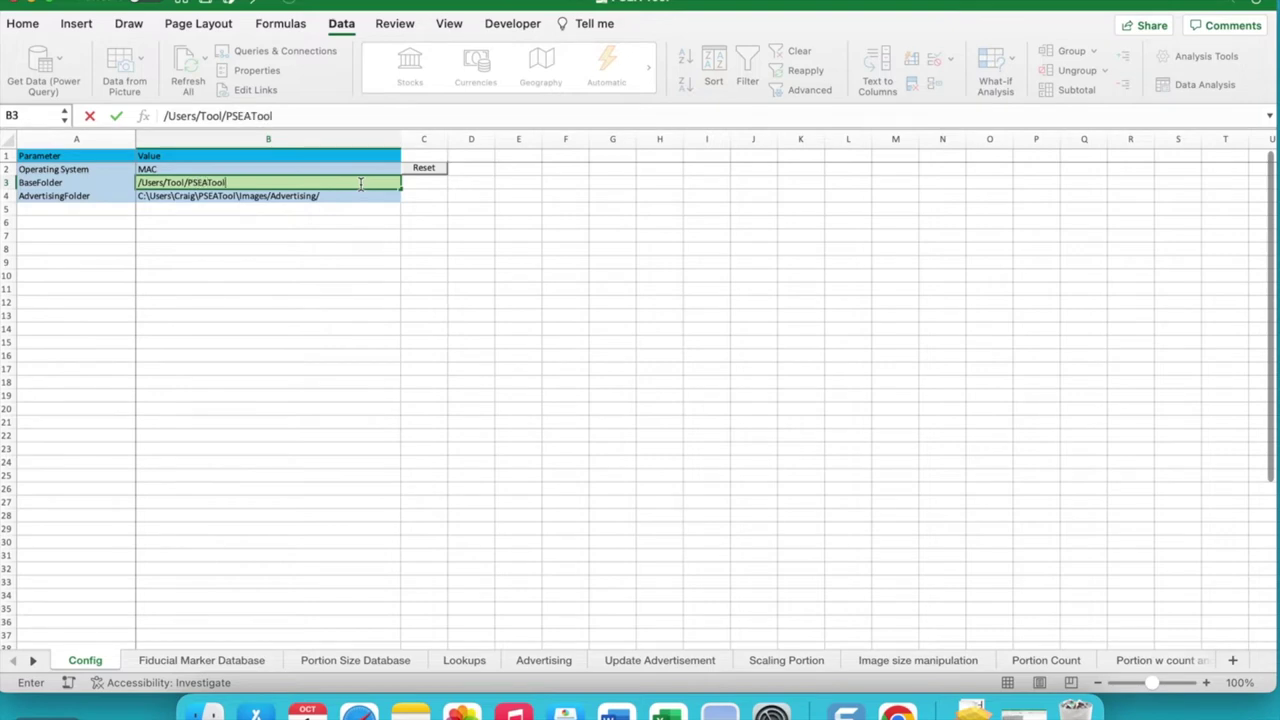
pyautogui.write('/')
pyautogui.press('Return')
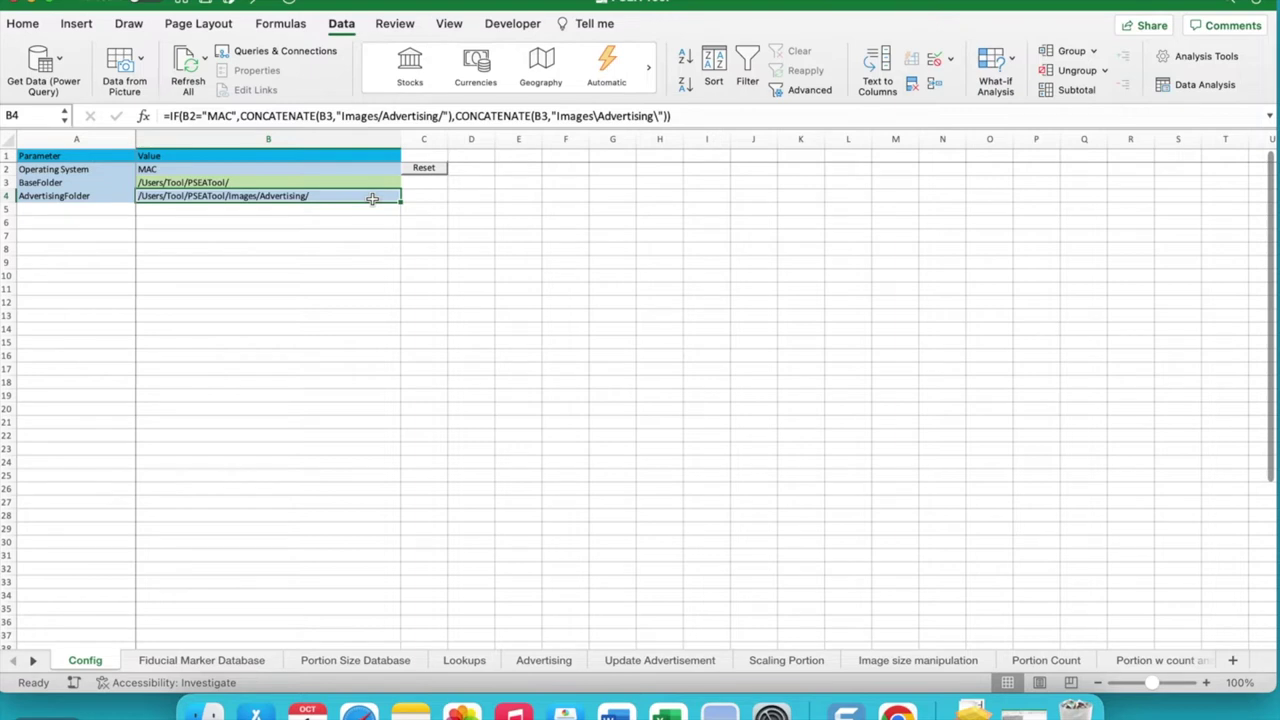
pyautogui.click(371, 208)
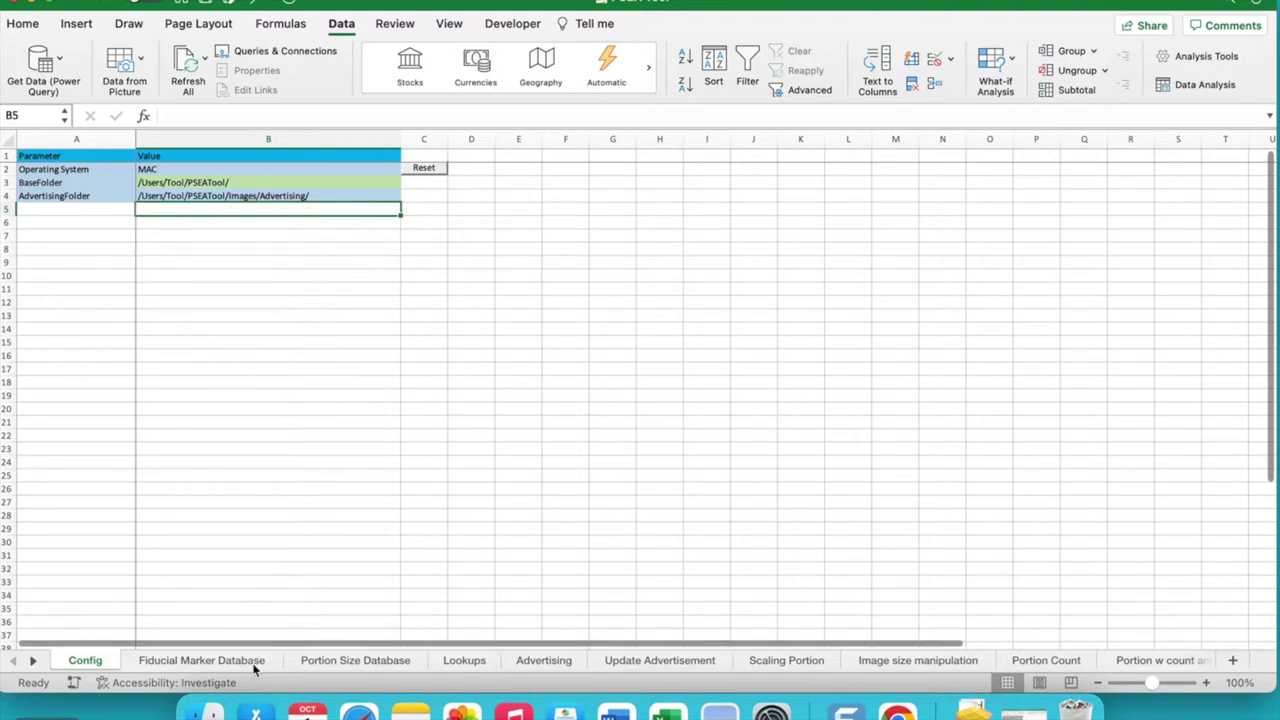
# Add a Bus shelter entry to the Fiducial Marker Database sheet with height 175 cm and width 115 cm.
pyautogui.click(205, 661)
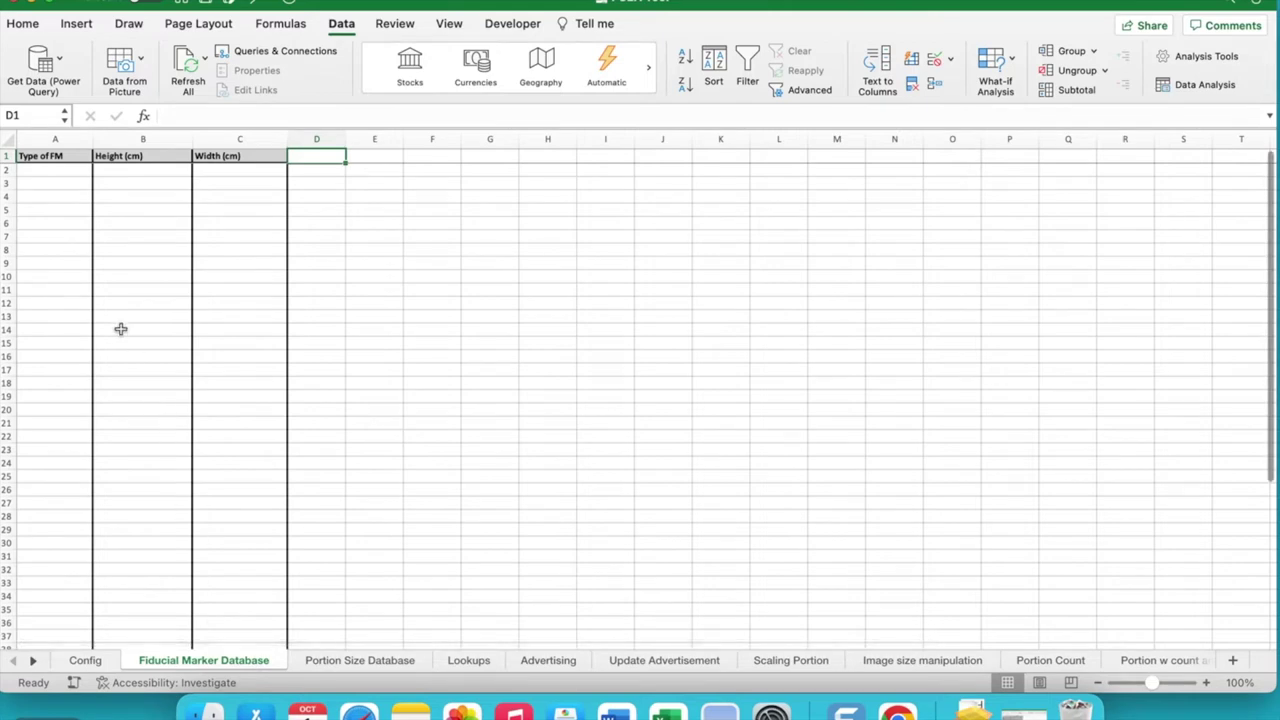
pyautogui.click(62, 172)
pyautogui.write('Bus')
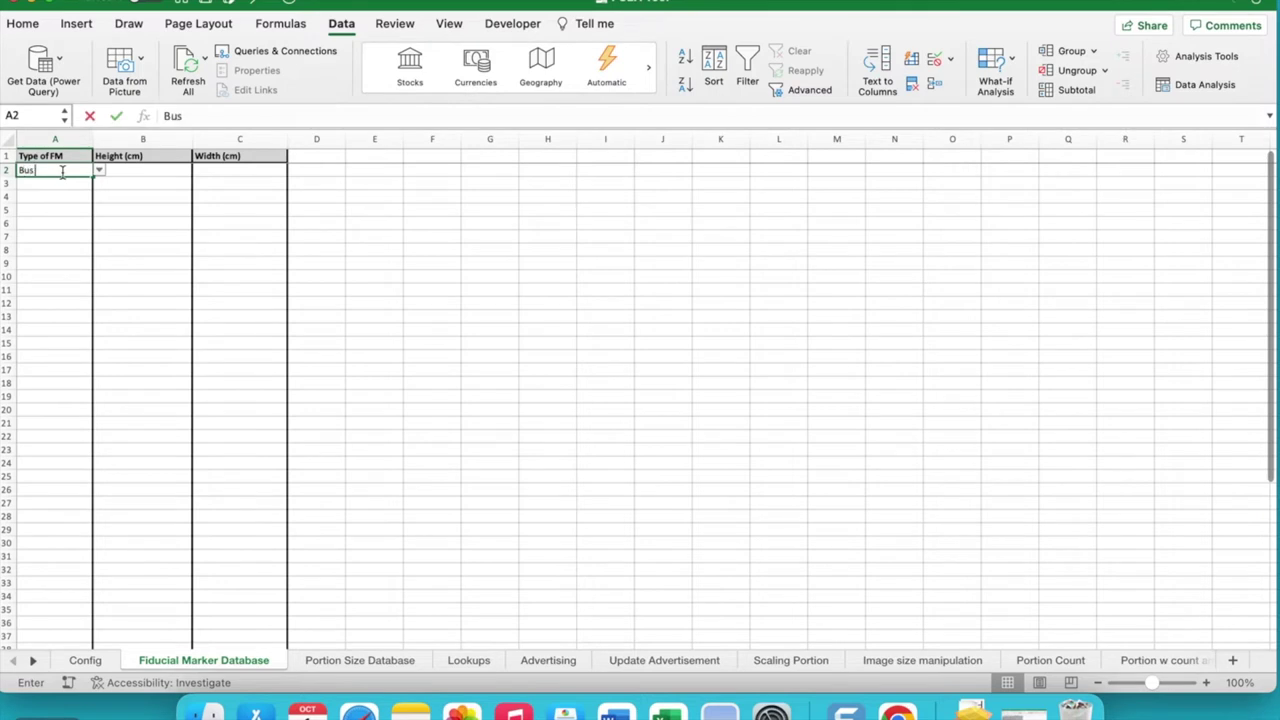
pyautogui.write(' shelter')
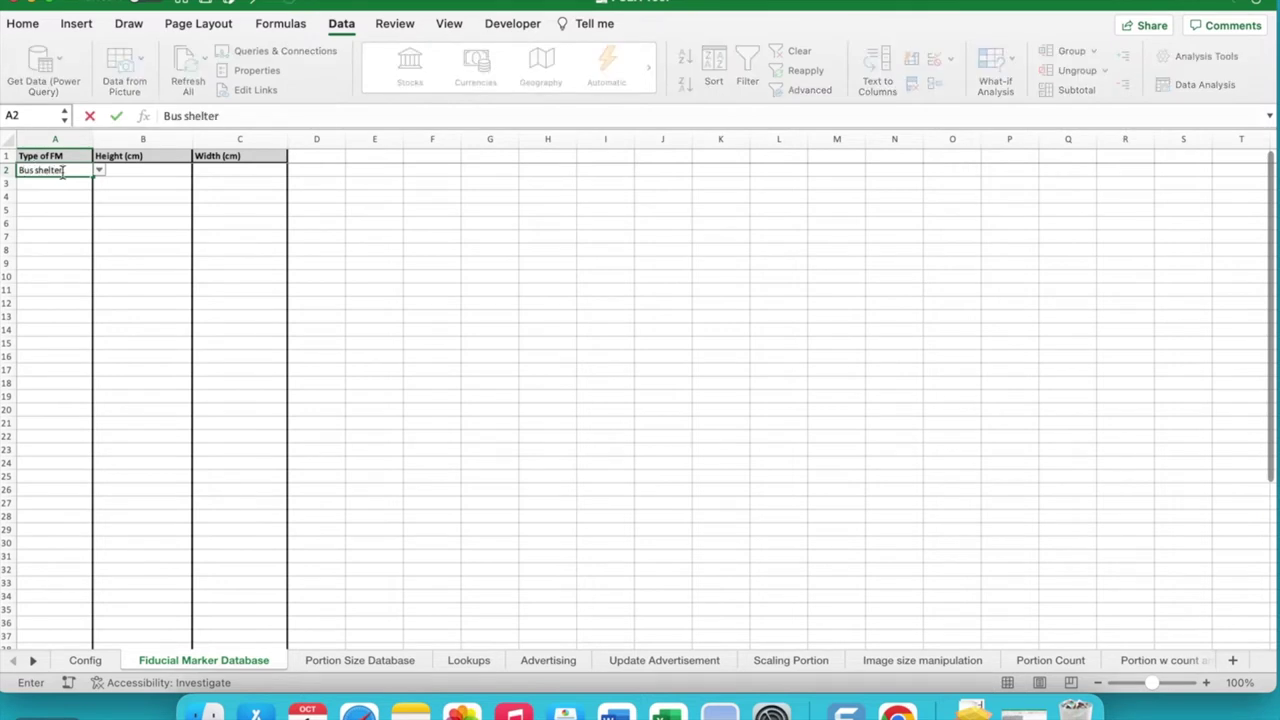
pyautogui.click(134, 172)
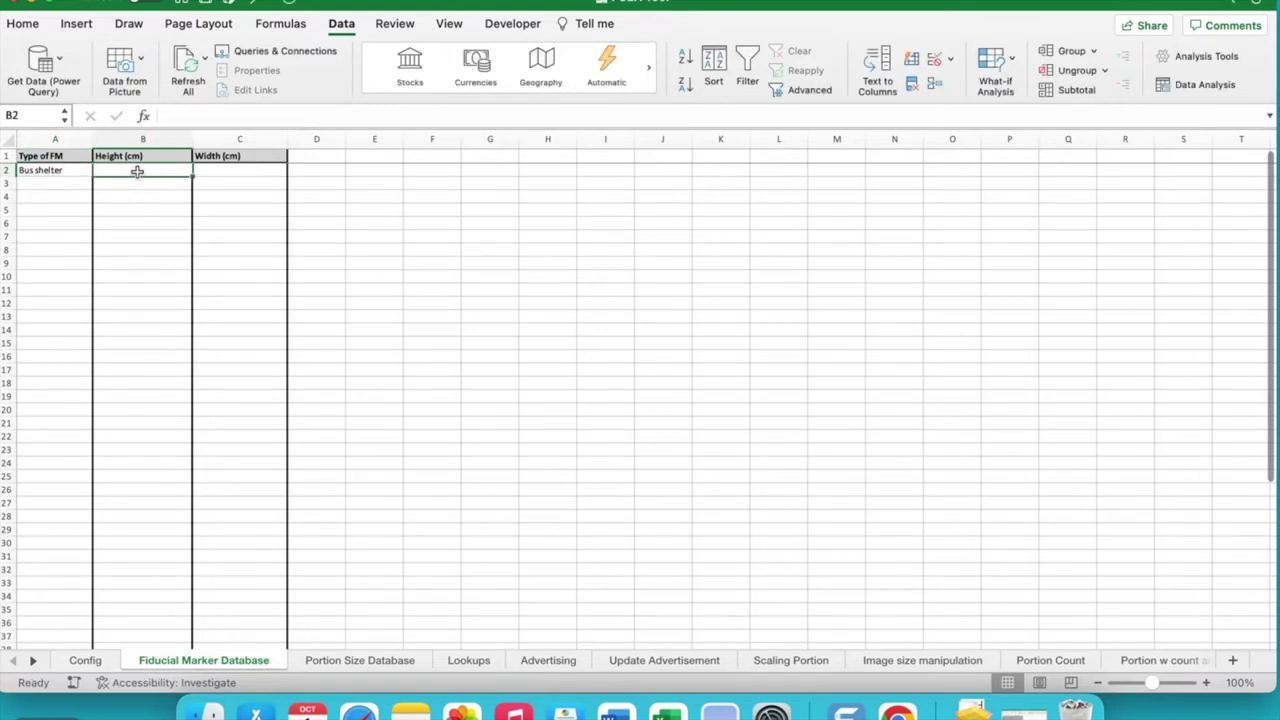
pyautogui.write('175')
pyautogui.click(222, 174)
pyautogui.write('115')
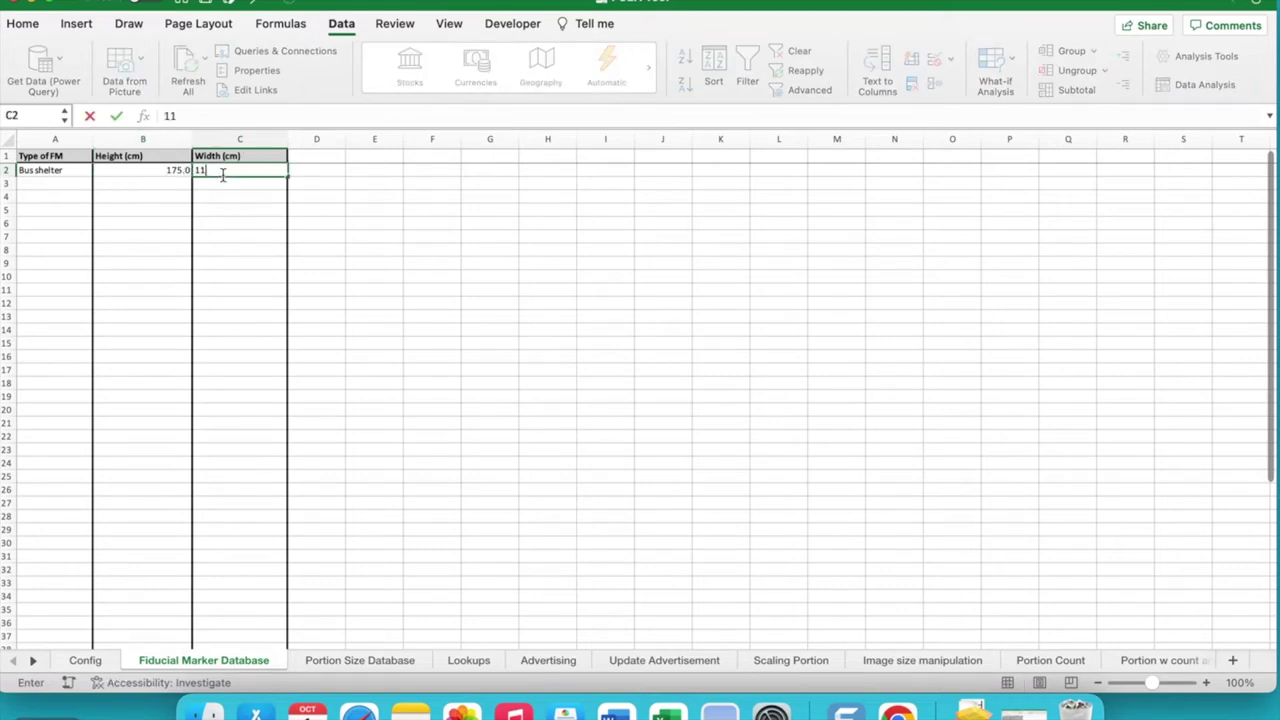
pyautogui.click(311, 174)
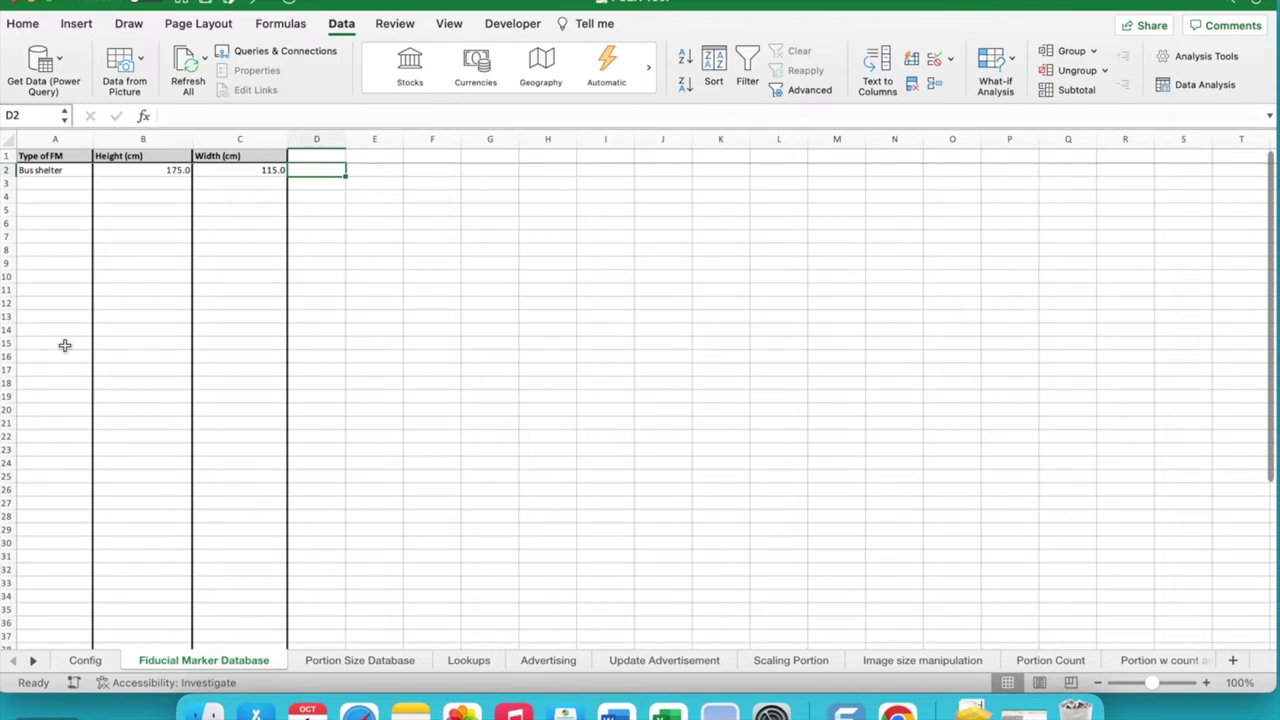
# Open the Portion Size Database sheet and review its column headings from Item through Actual Portion in Serving by age.
pyautogui.click(357, 661)
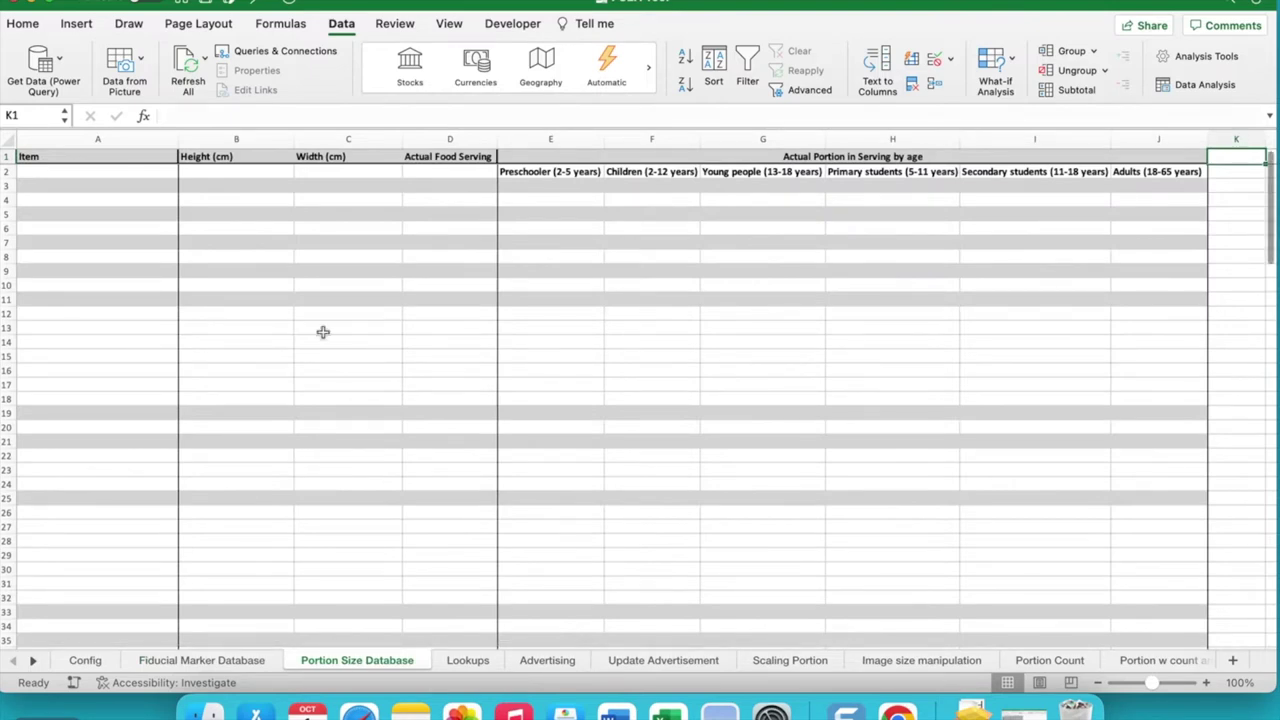
pyautogui.click(158, 160)
pyautogui.press('Right')
pyautogui.press('Right')
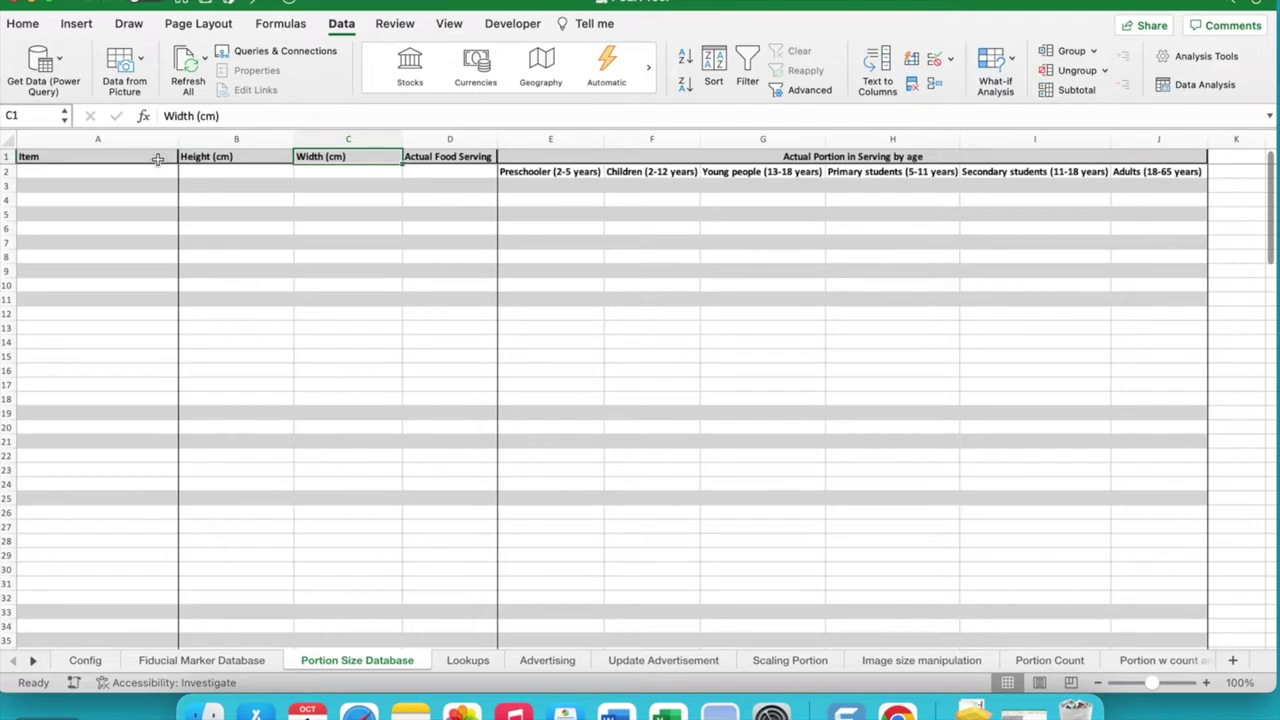
pyautogui.press('Right')
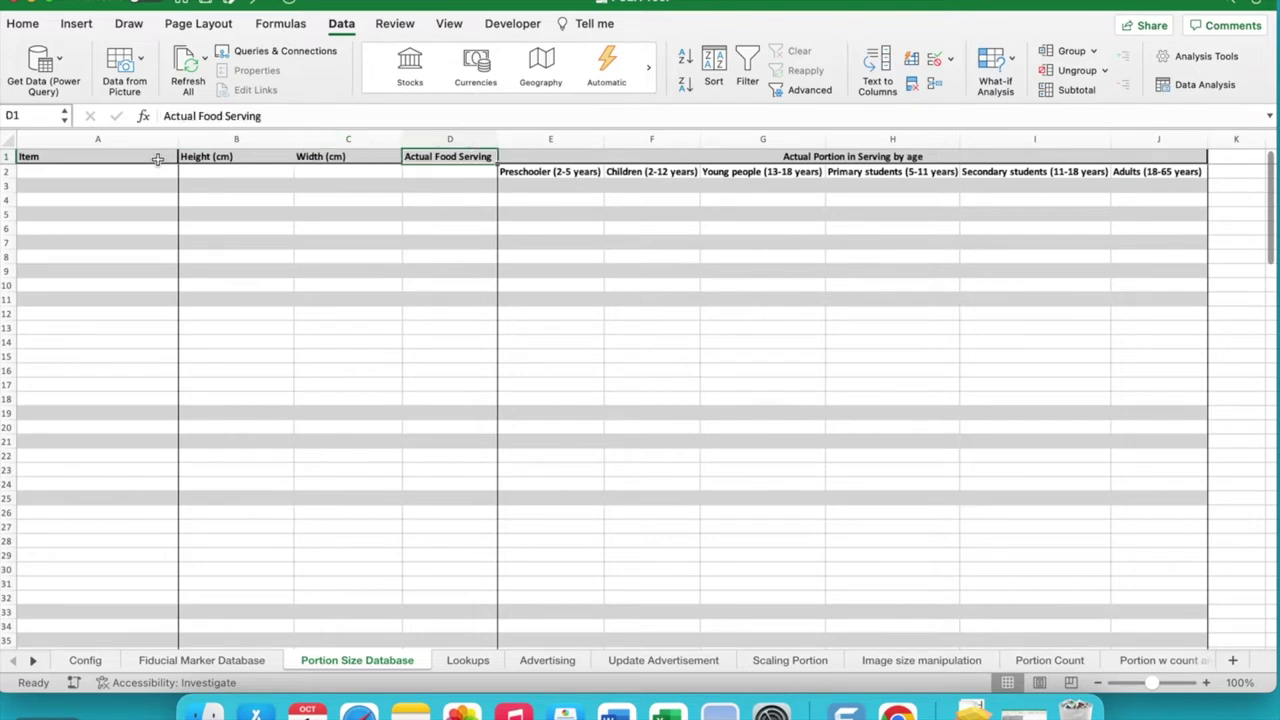
pyautogui.press('Right')
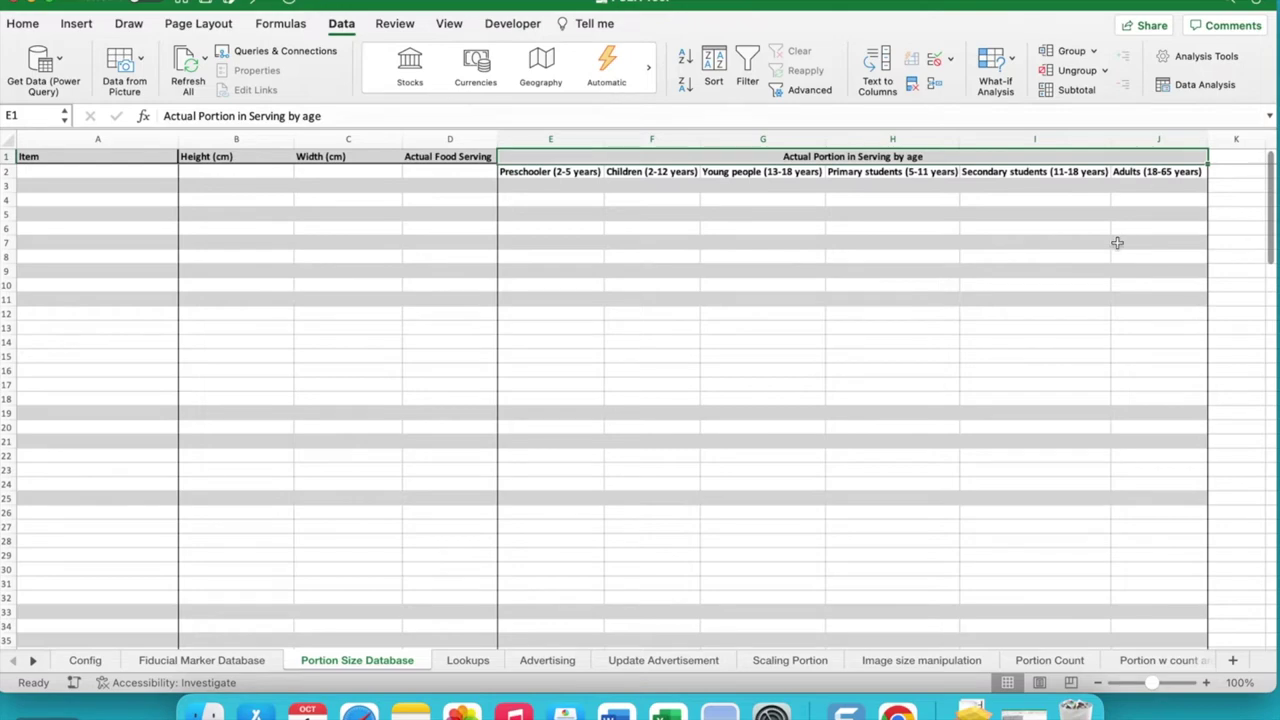
# Copy the food data from row 3 down in the Portion Size Database workbook into the tool's Portion Size Database sheet, starting at A3.
pyautogui.click(1022, 712)
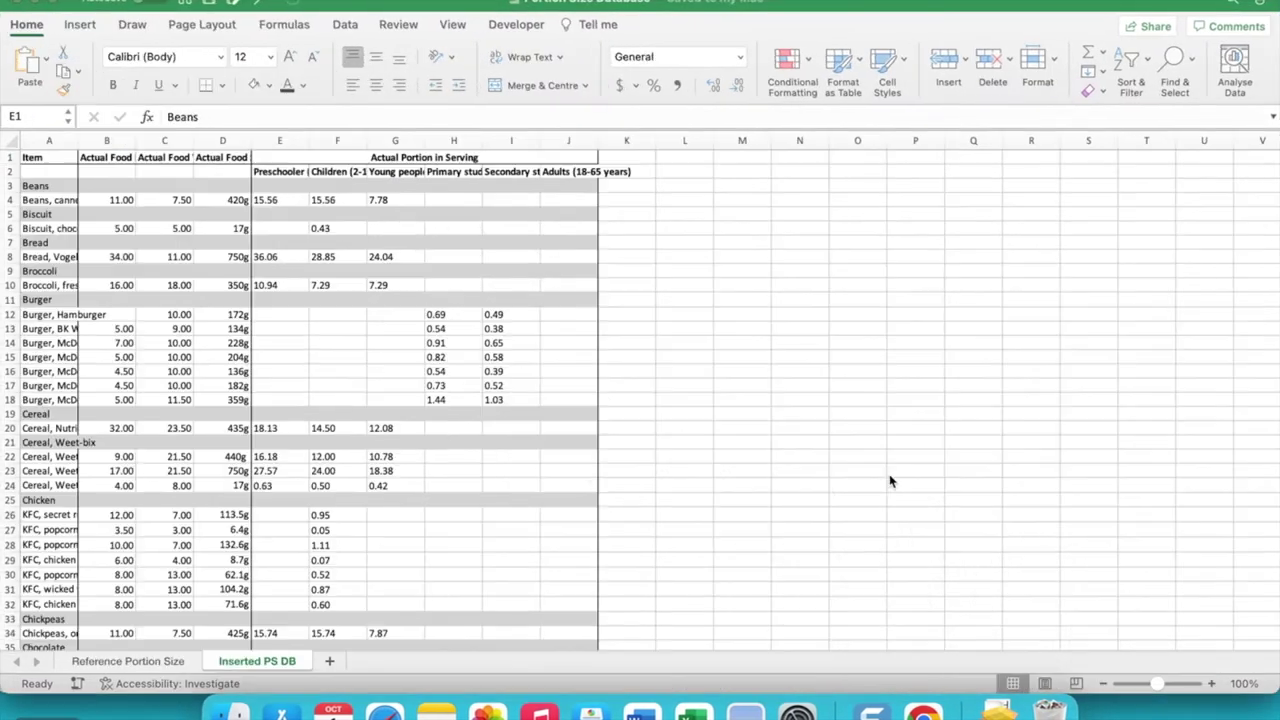
pyautogui.hotkey('ctrl', 'c')
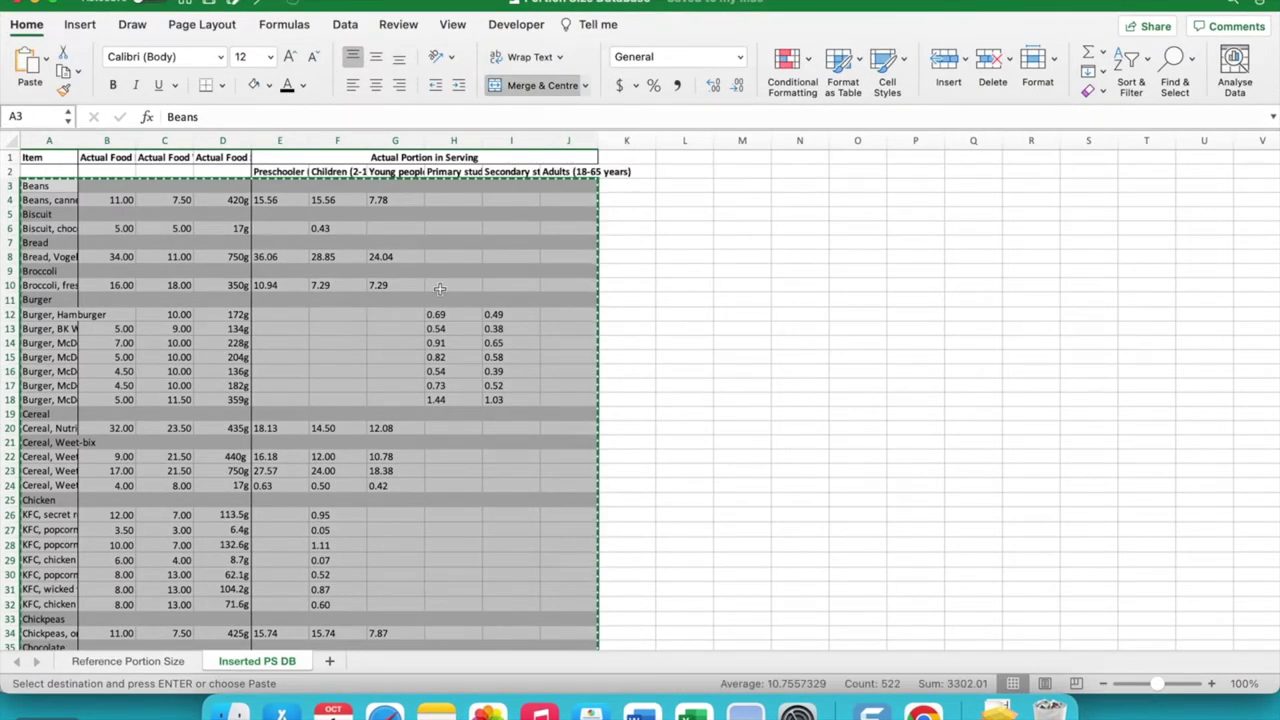
pyautogui.click(32, 3)
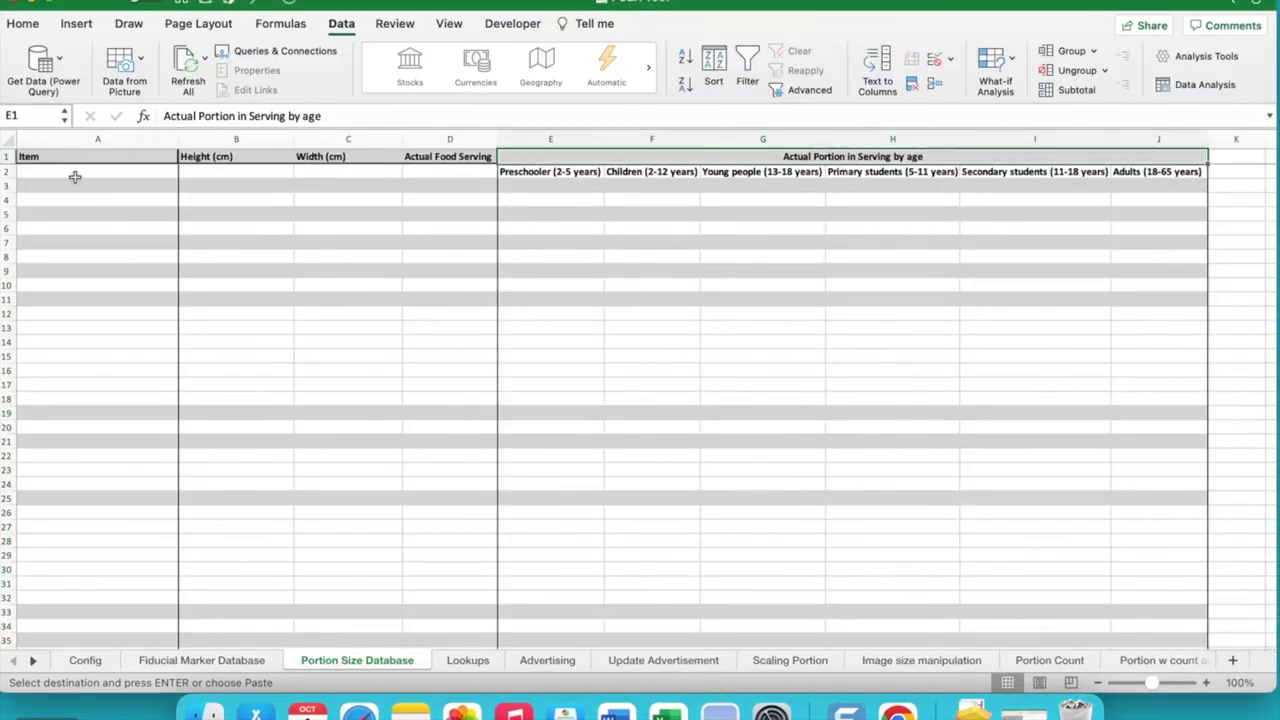
pyautogui.click(108, 189)
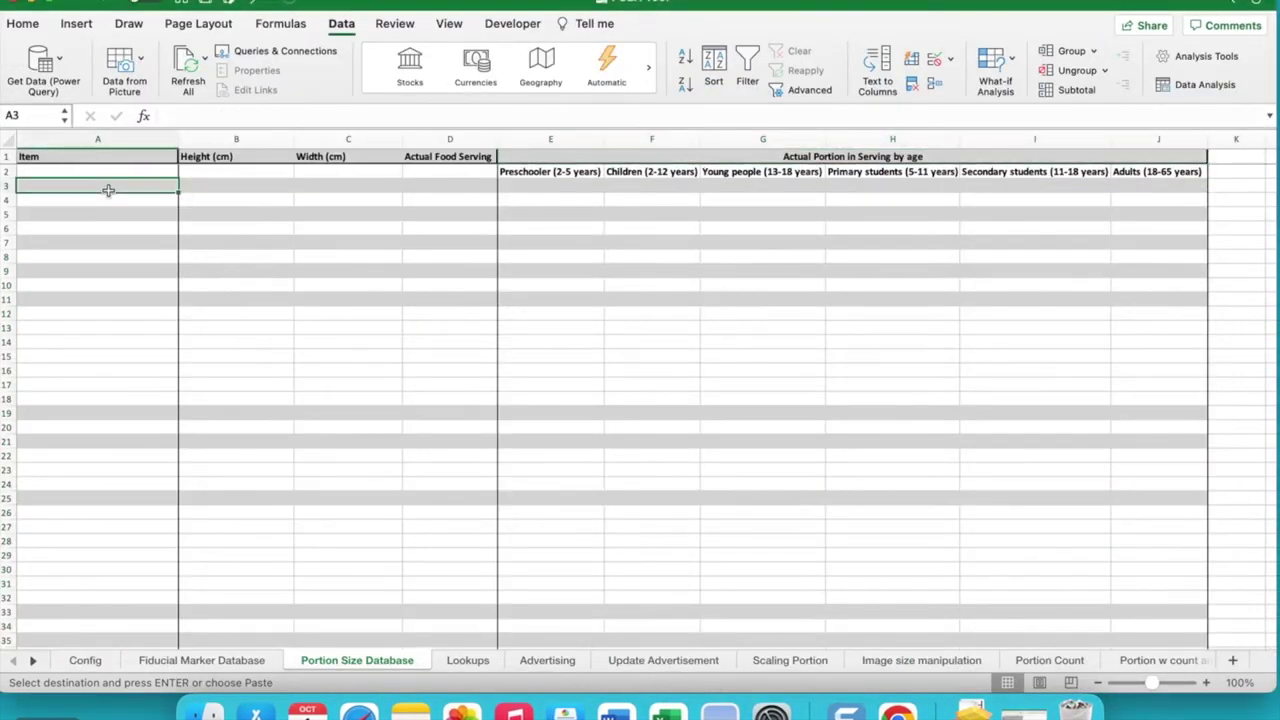
pyautogui.hotkey('ctrl', 'v')
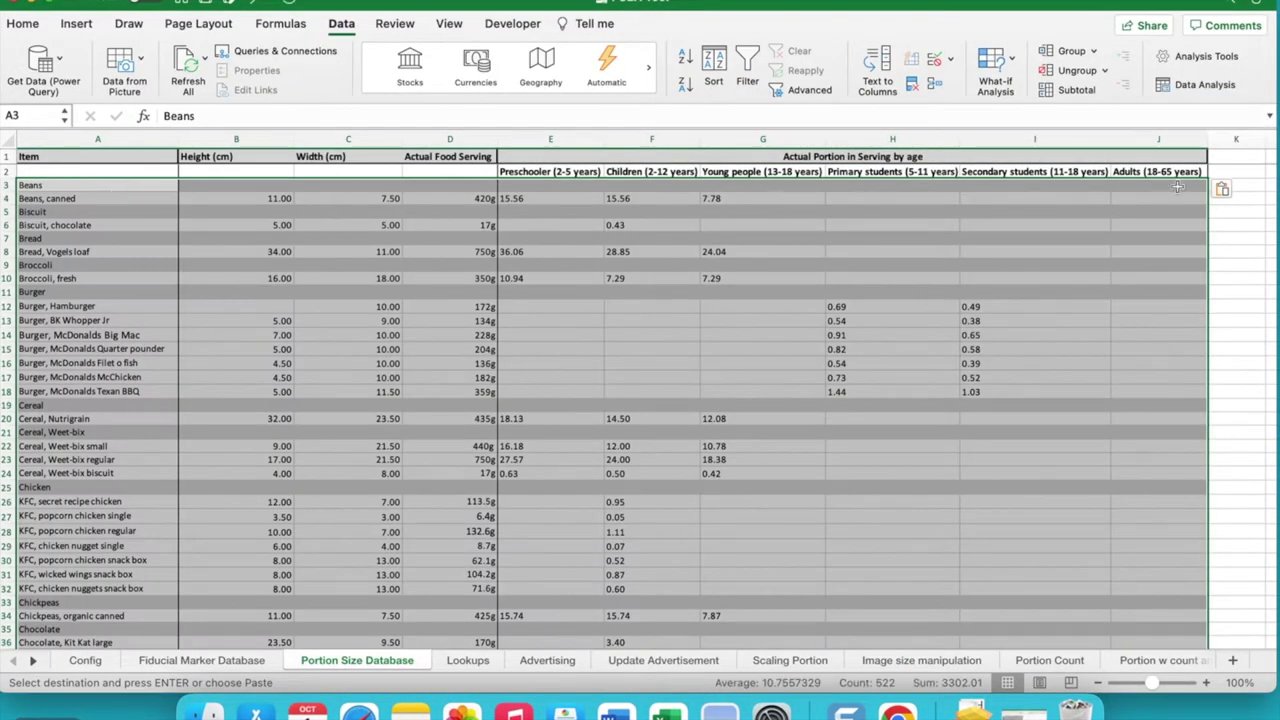
pyautogui.click(1240, 210)
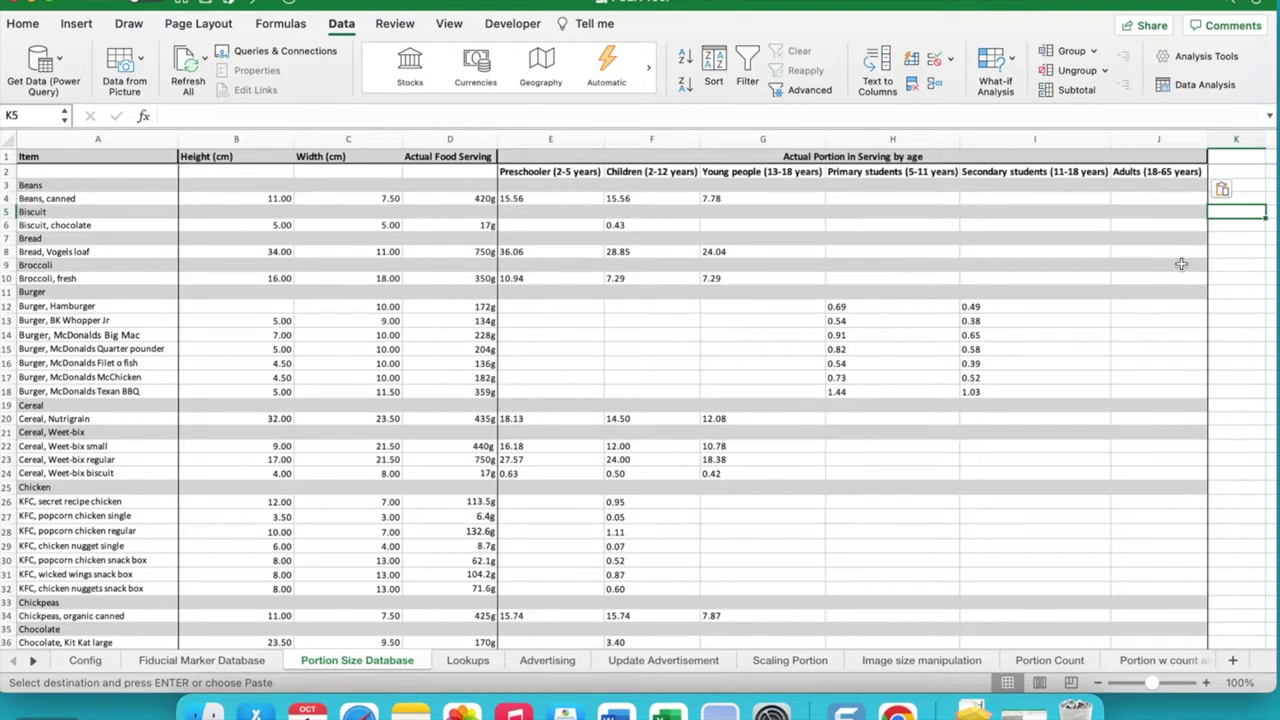
# Compare the Item list on the Lookups sheet with the food items on the Portion Size Database sheet.
pyautogui.click(476, 661)
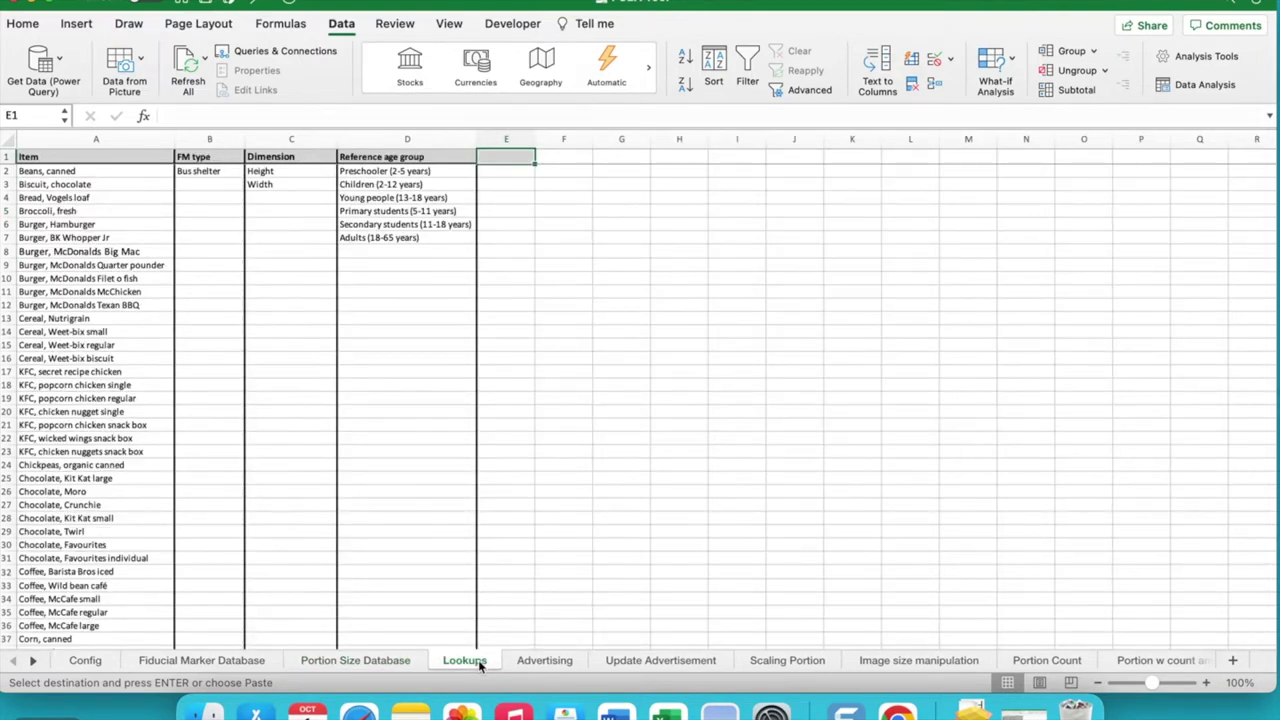
pyautogui.click(125, 157)
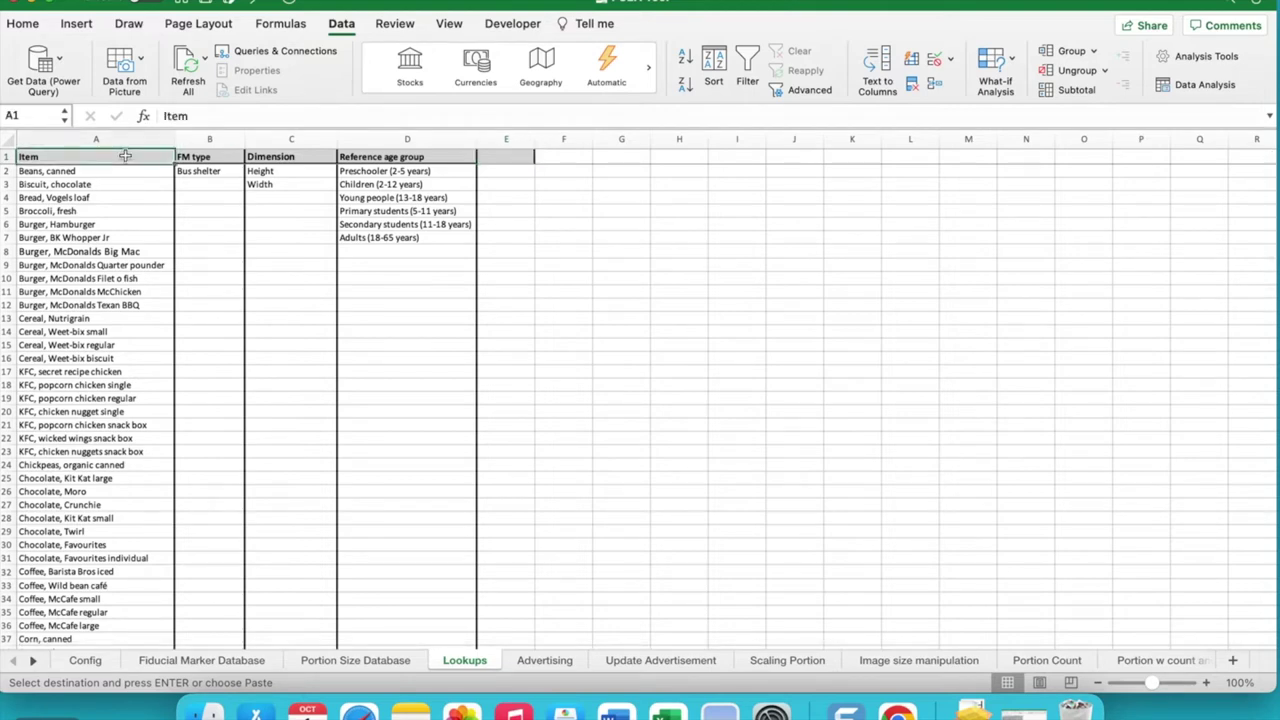
pyautogui.click(371, 662)
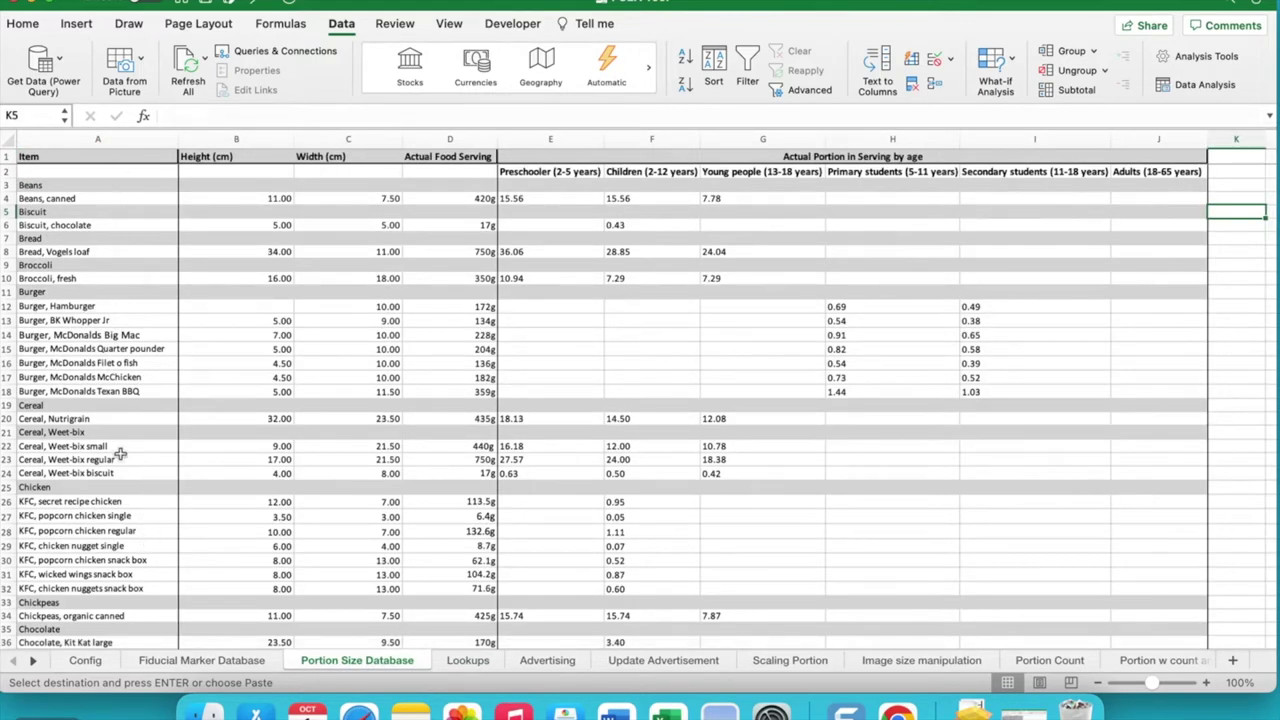
pyautogui.click(458, 661)
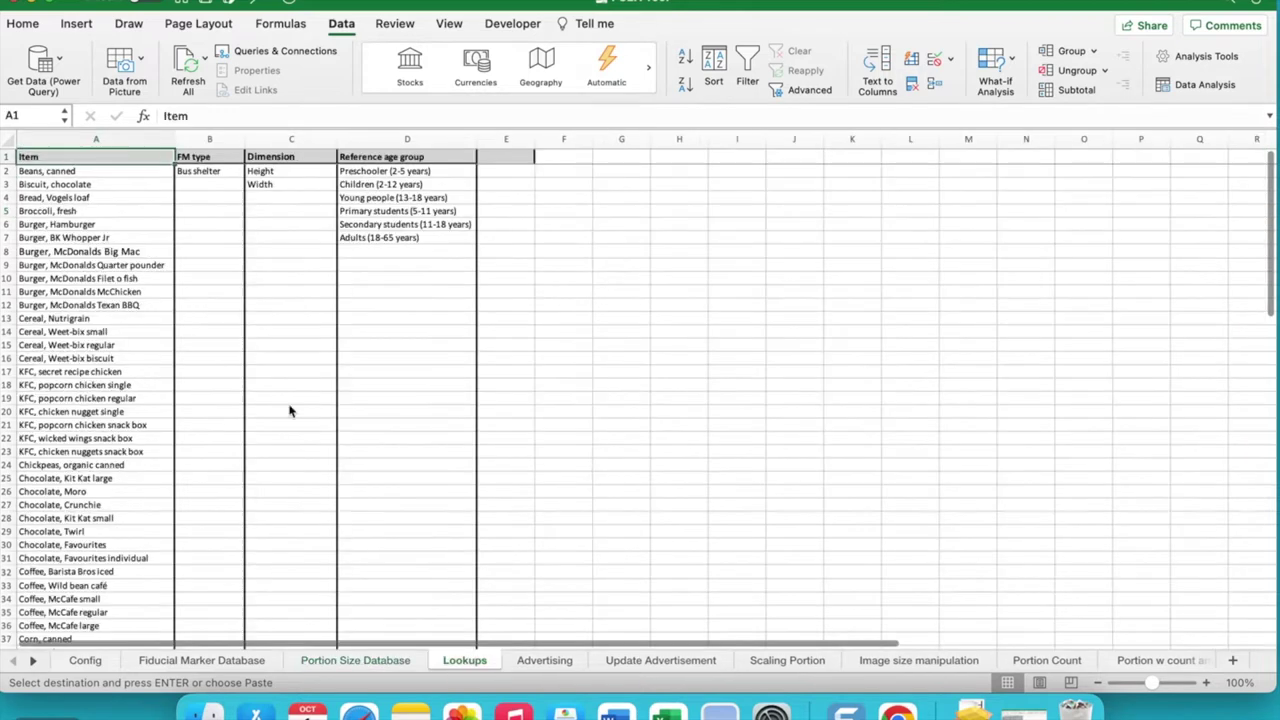
# Add Bus pole to the FM type list in Lookups and check the type choices for A3 of the Fiducial Marker Database.
pyautogui.click(227, 186)
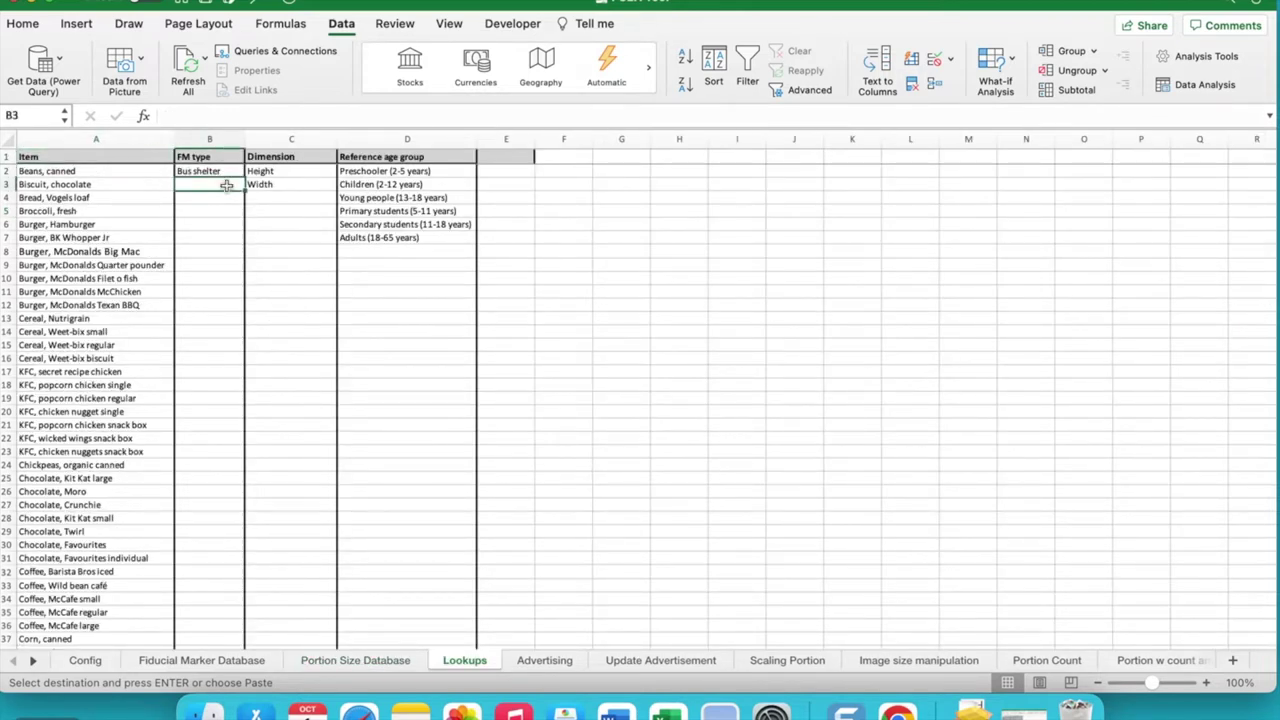
pyautogui.write('Bus pole')
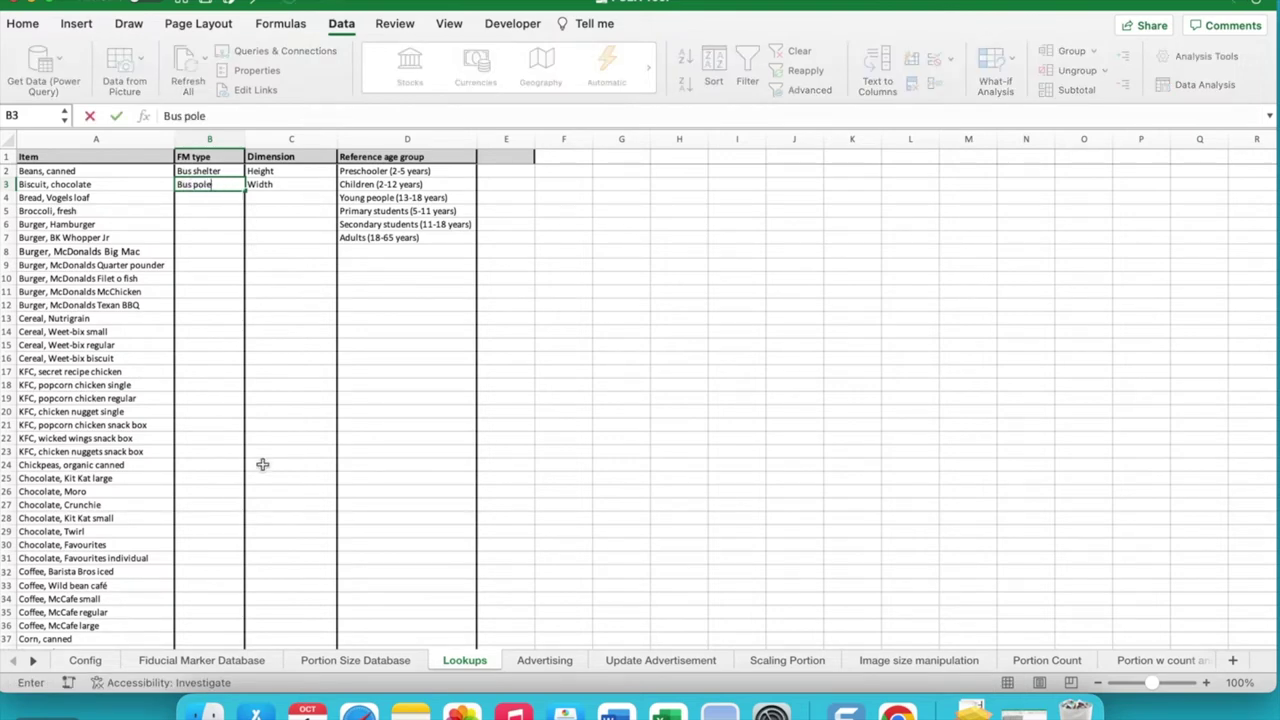
pyautogui.click(222, 664)
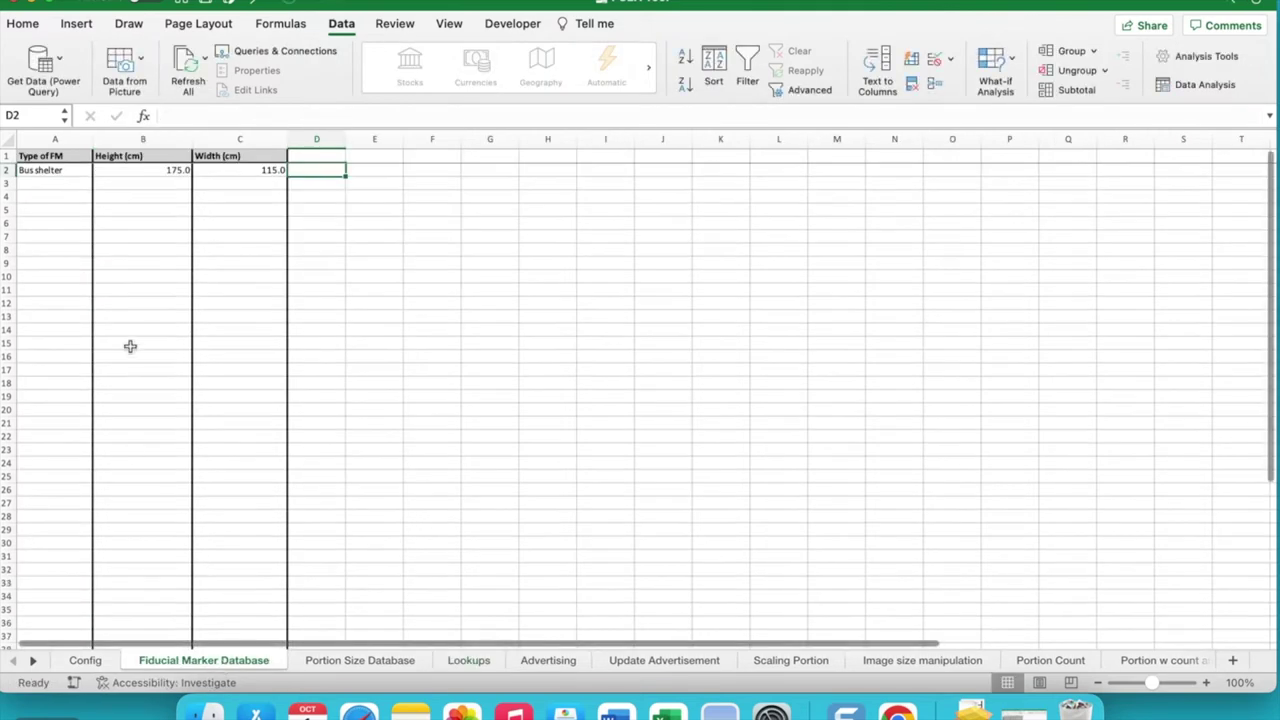
pyautogui.click(64, 186)
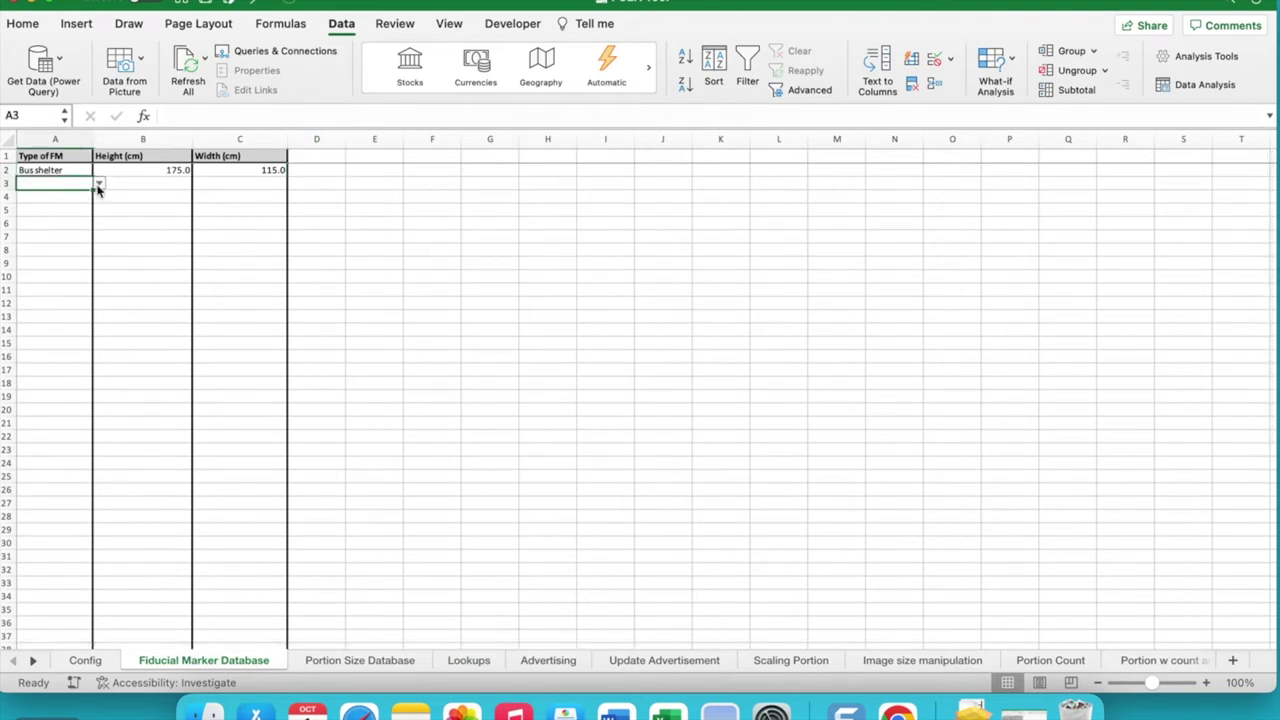
pyautogui.click(98, 185)
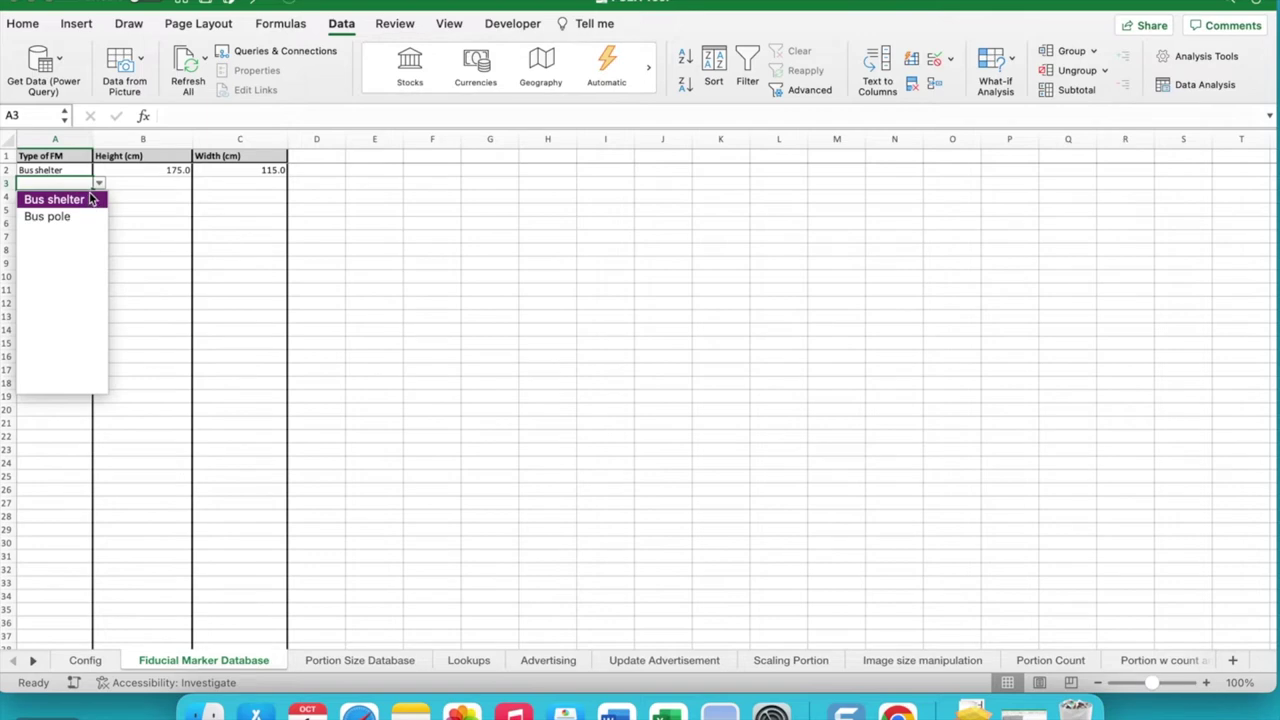
pyautogui.click(98, 186)
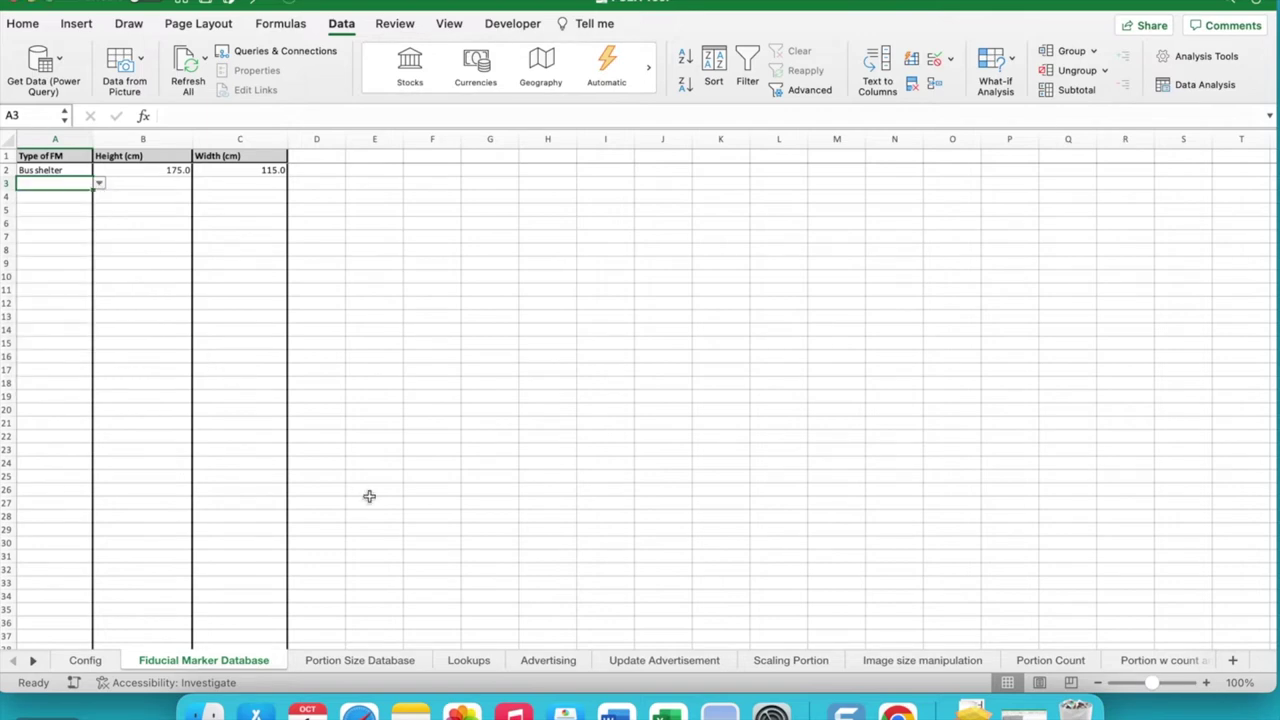
# Add a Photo ID column in column E of the Lookups sheet with the values 1, 2 and 3.
pyautogui.click(468, 660)
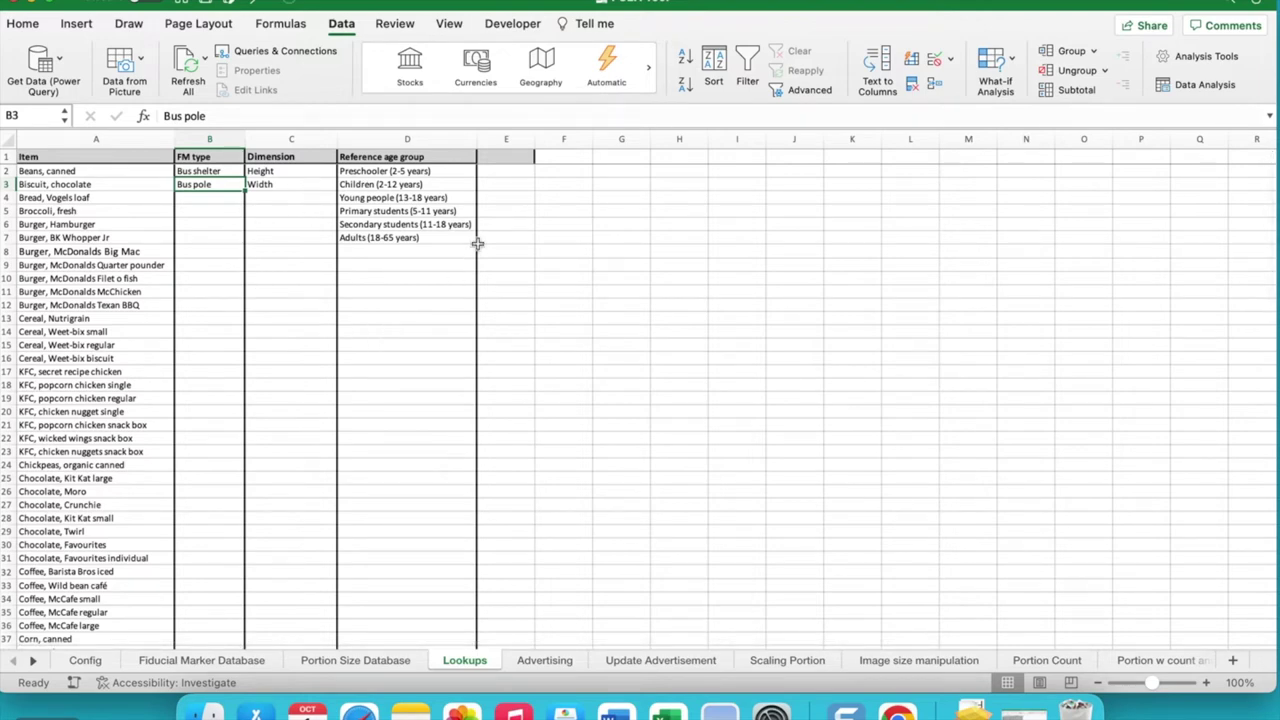
pyautogui.click(512, 162)
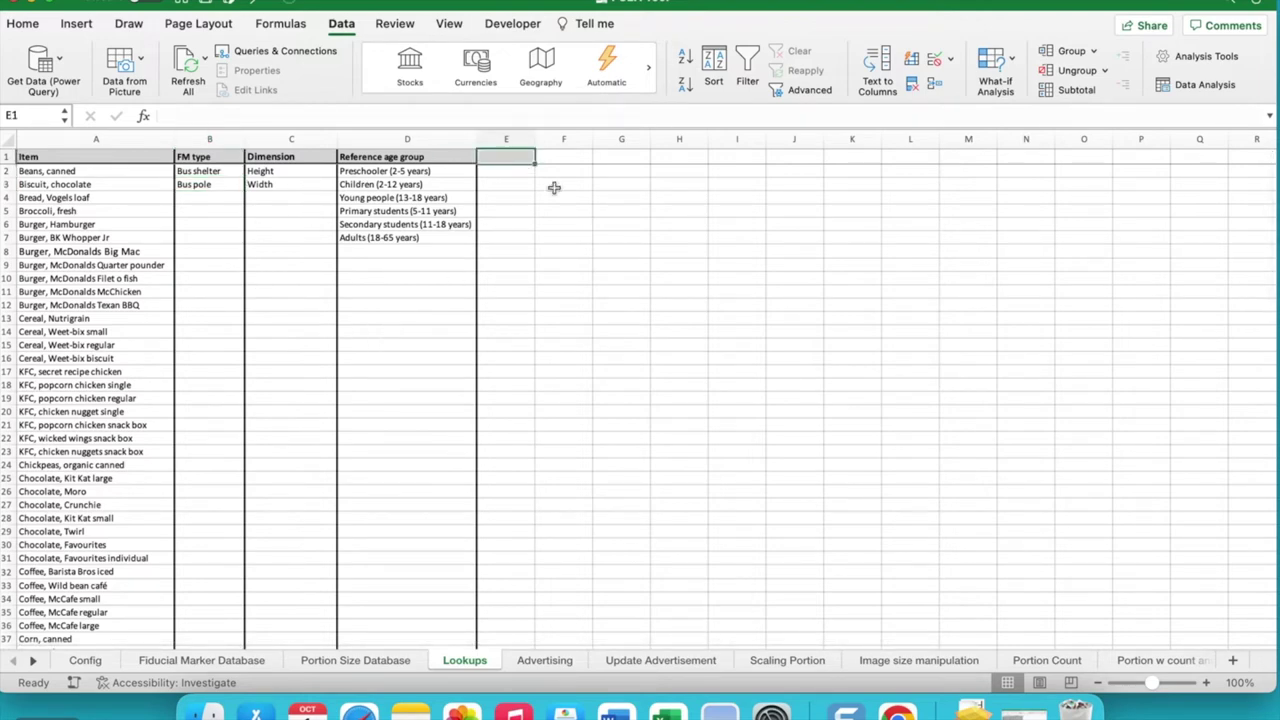
pyautogui.write('Photo ID')
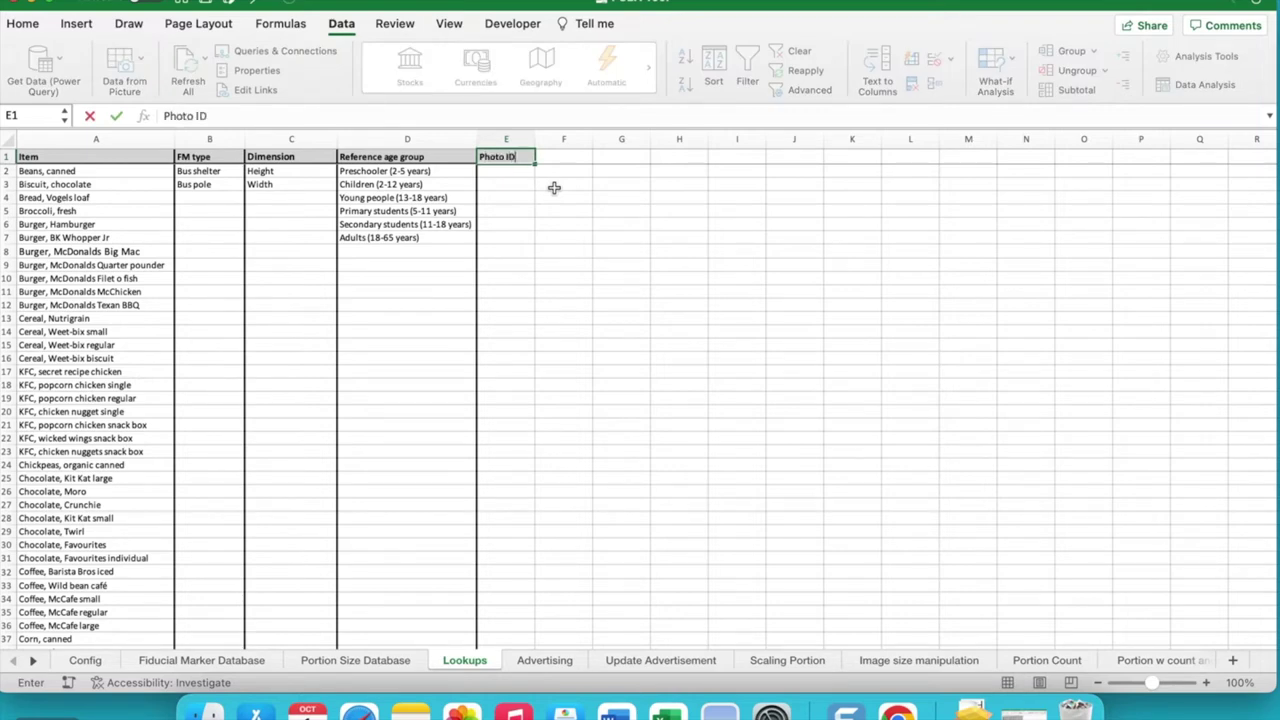
pyautogui.press('Return')
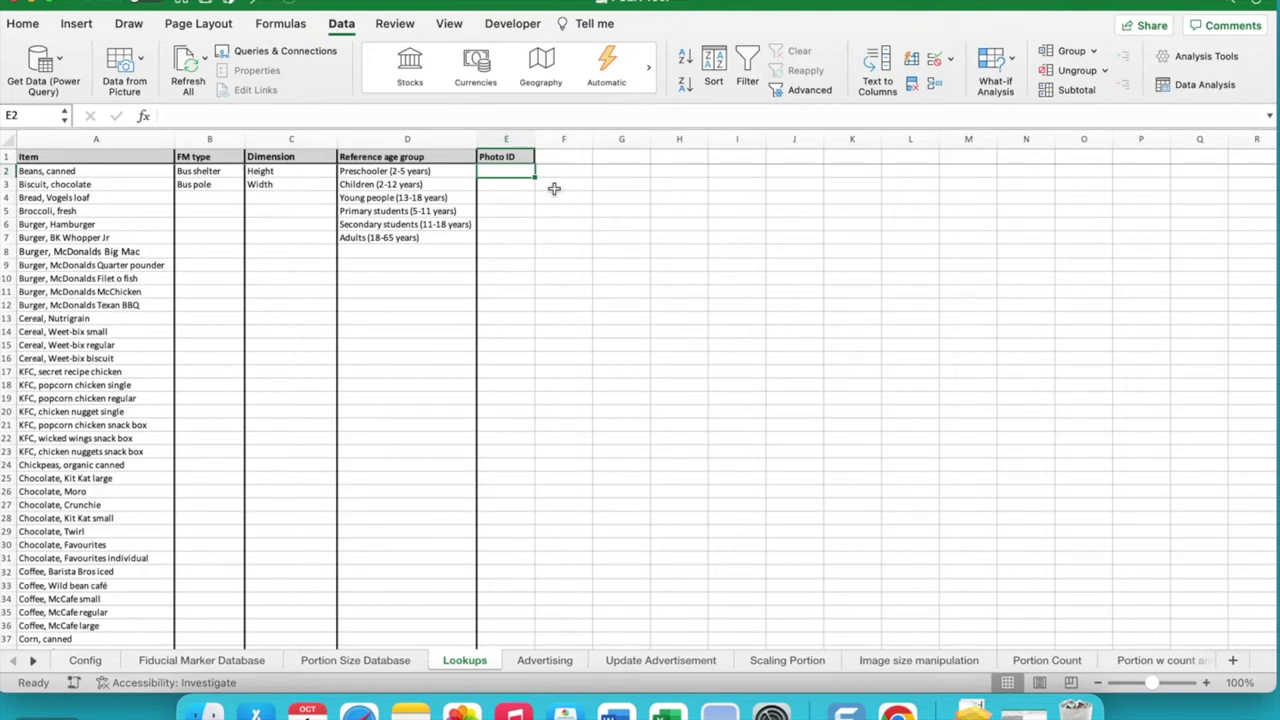
pyautogui.write('1')
pyautogui.press('Return')
pyautogui.write('2')
pyautogui.press('Return')
pyautogui.write('3')
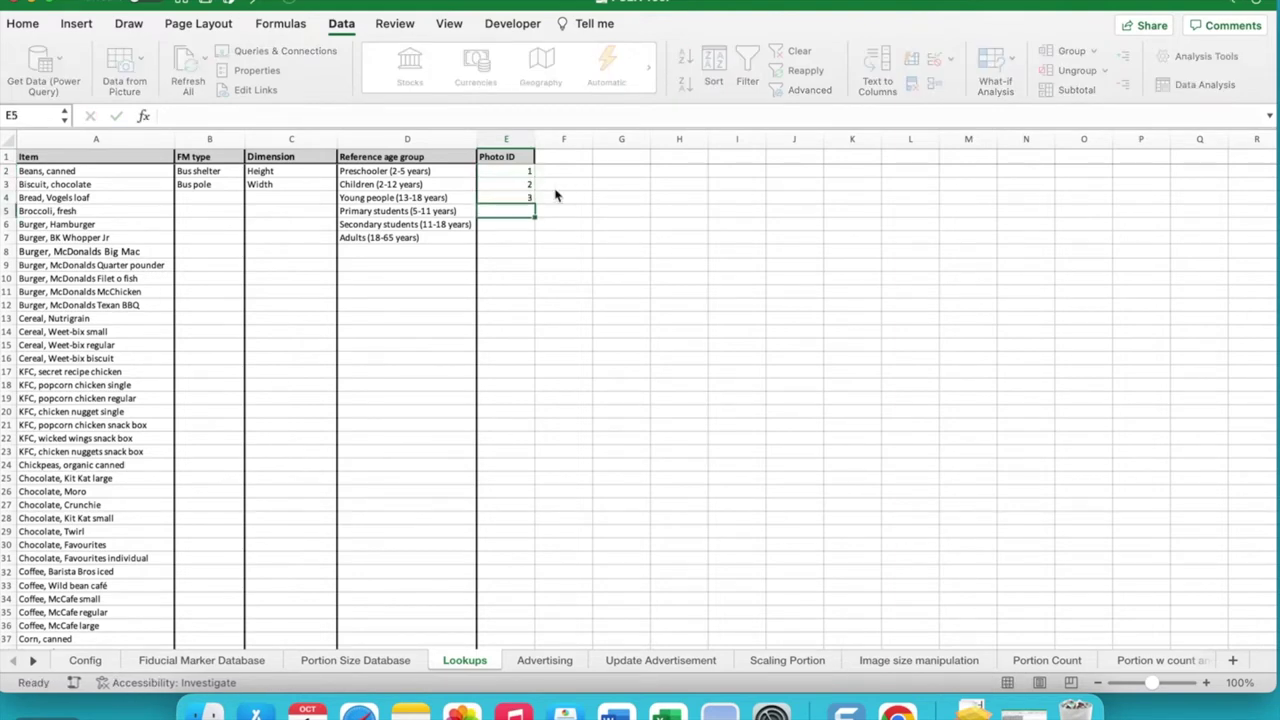
pyautogui.press('Return')
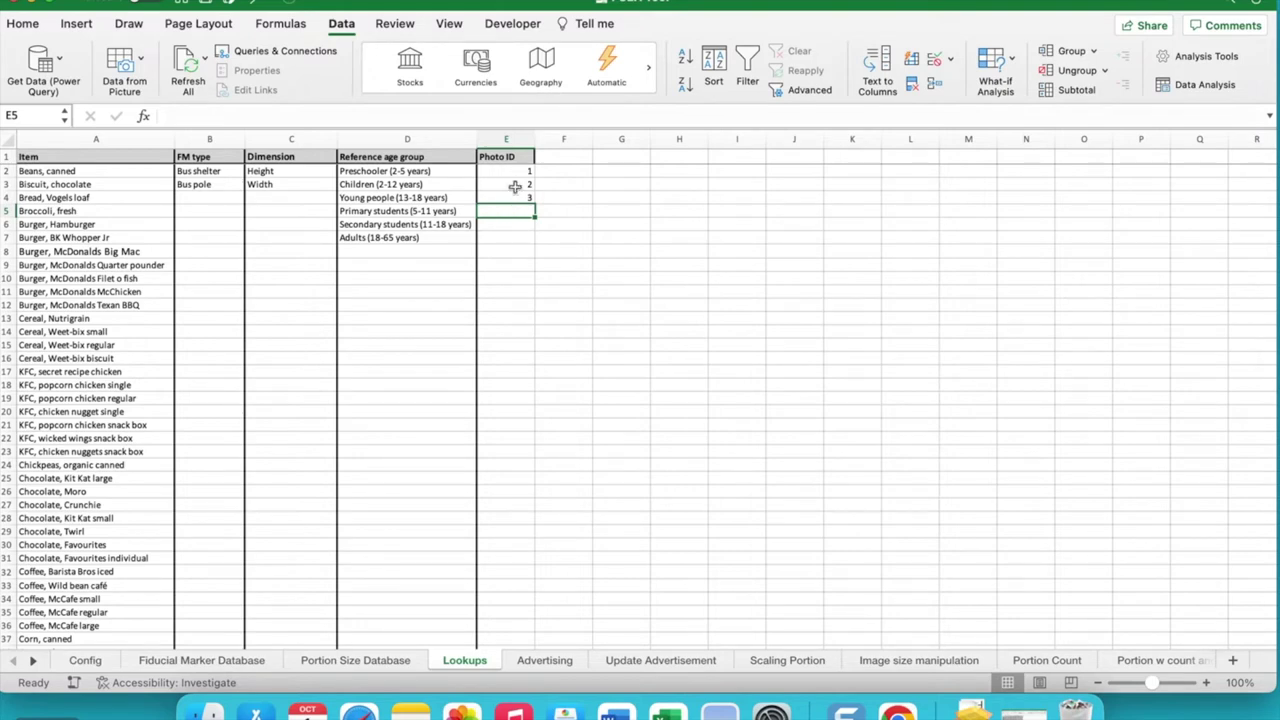
# Apply list data validation to the Photo ID column of the Scaling Portion sheet with source =Lookups!$E$2:$E$35.
pyautogui.click(780, 662)
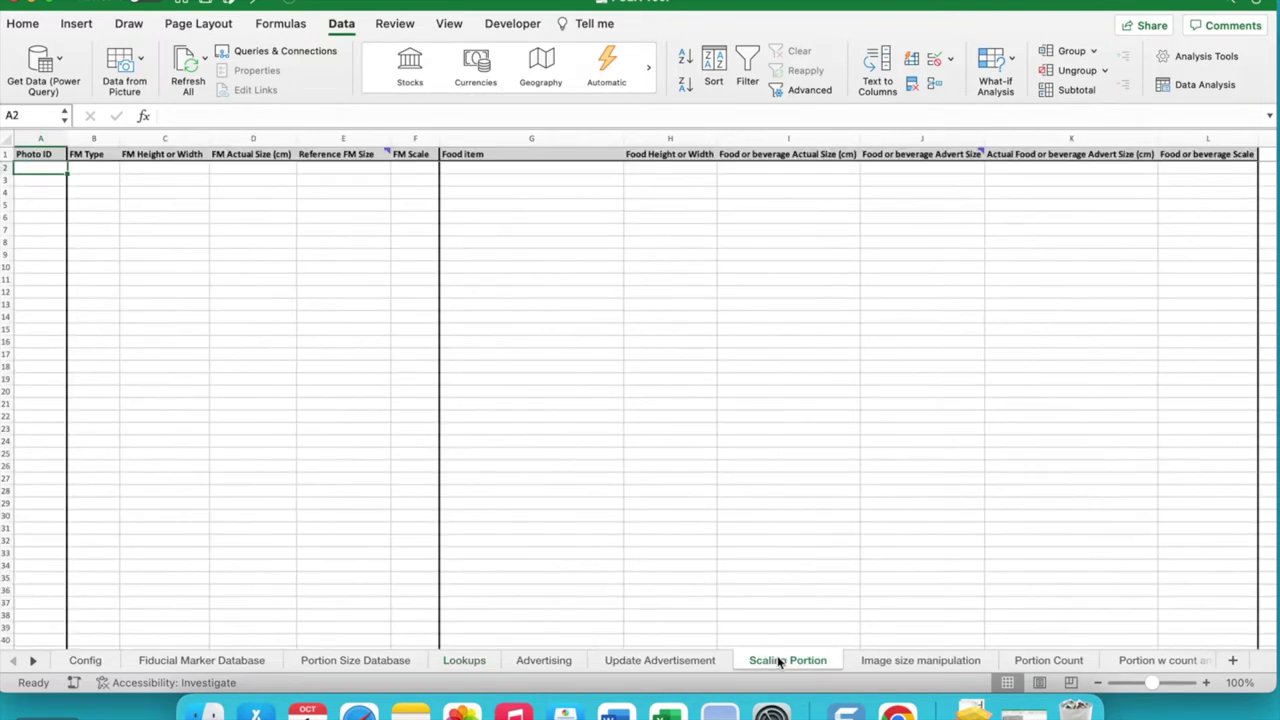
pyautogui.click(48, 139)
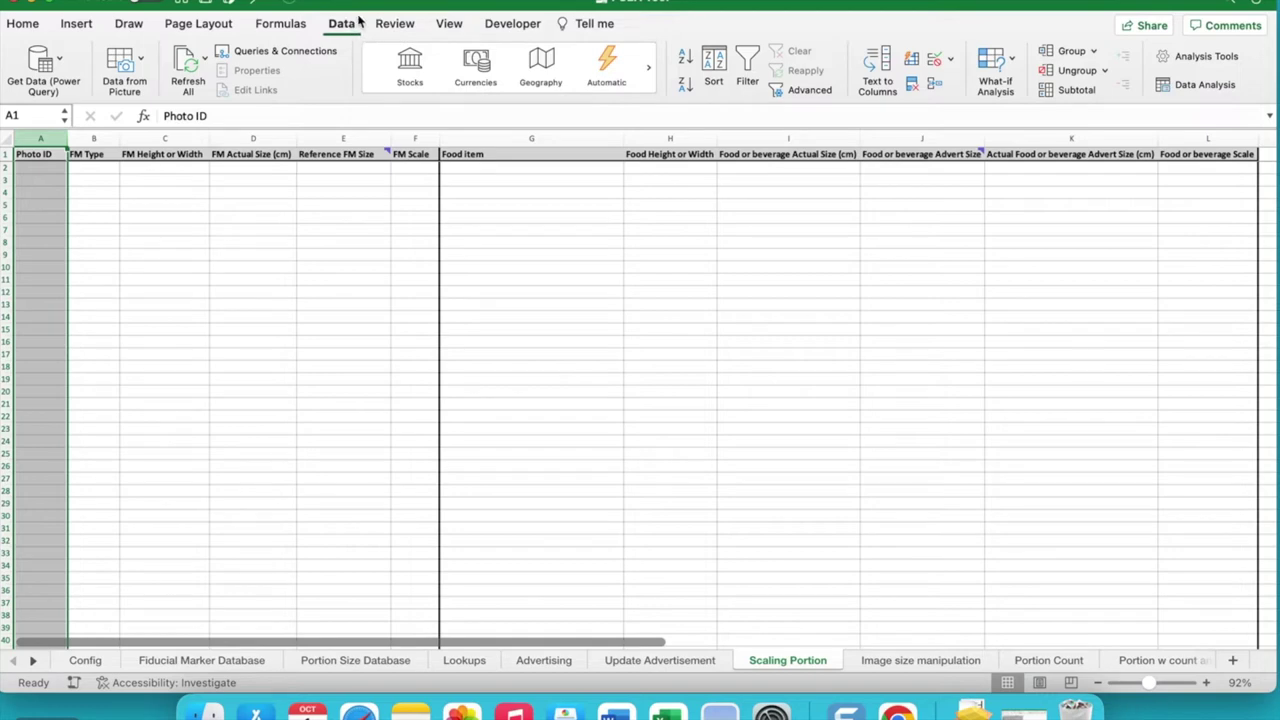
pyautogui.click(950, 59)
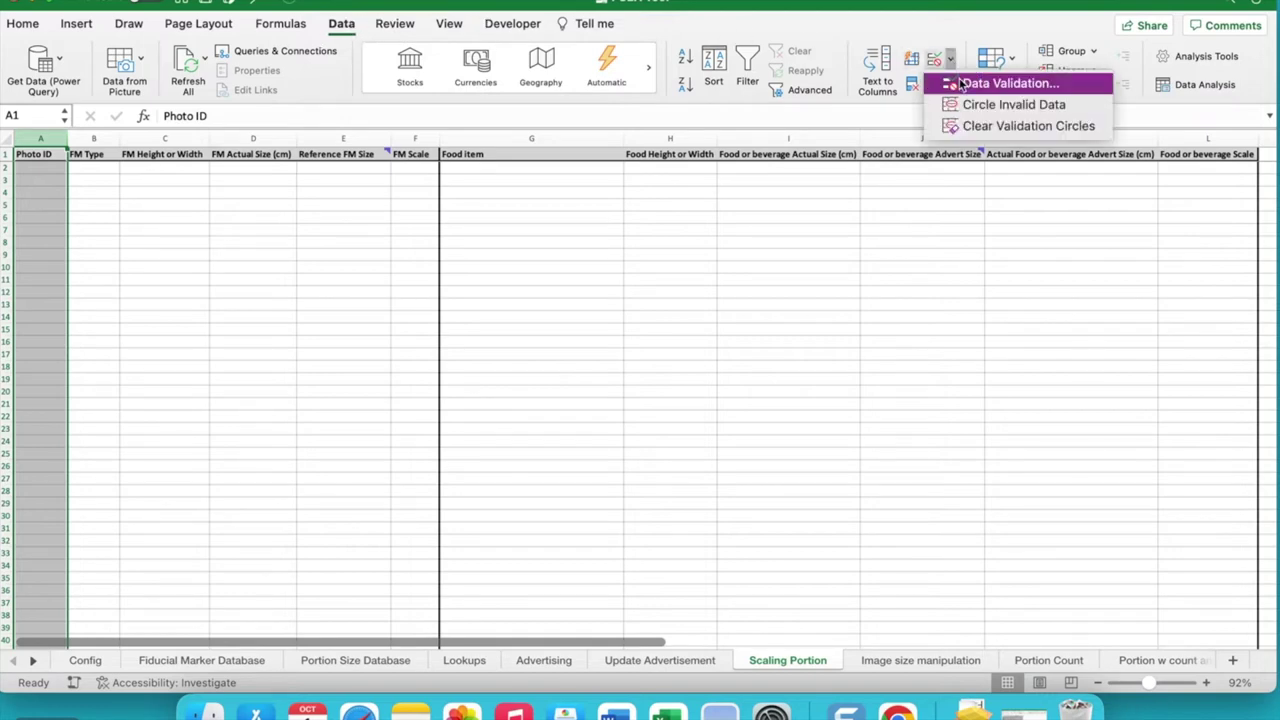
pyautogui.click(960, 84)
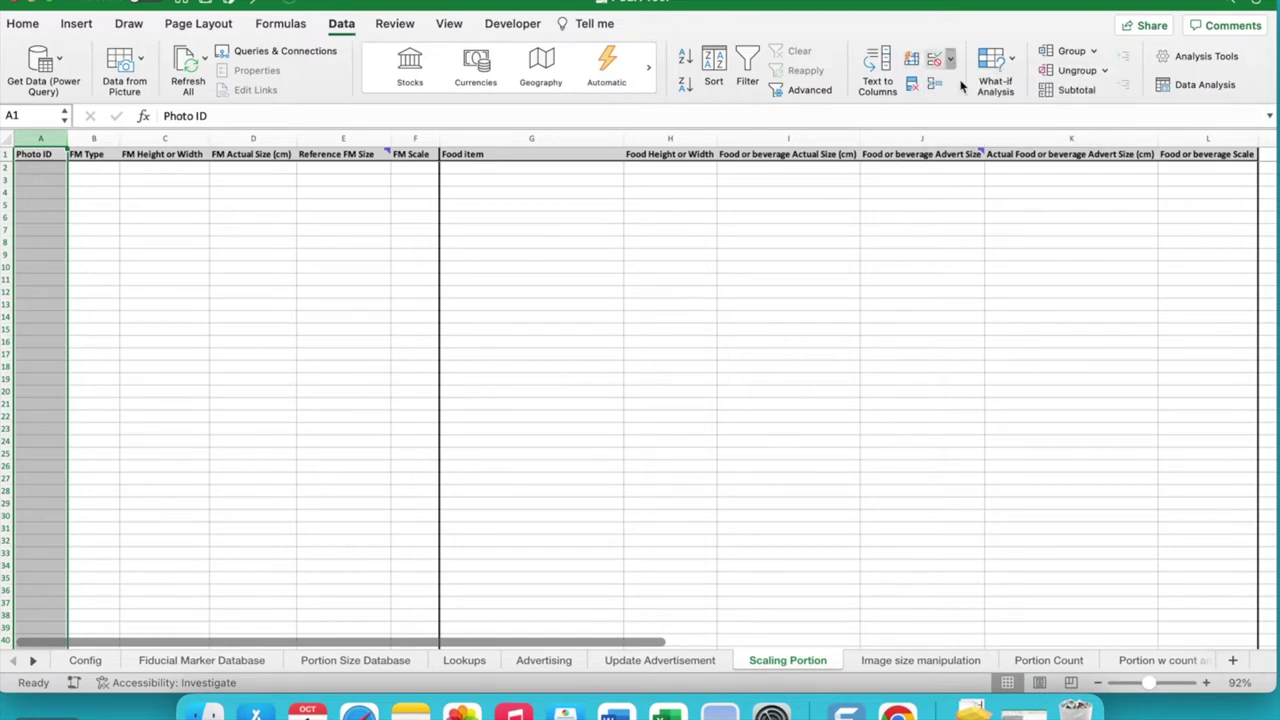
pyautogui.click(634, 189)
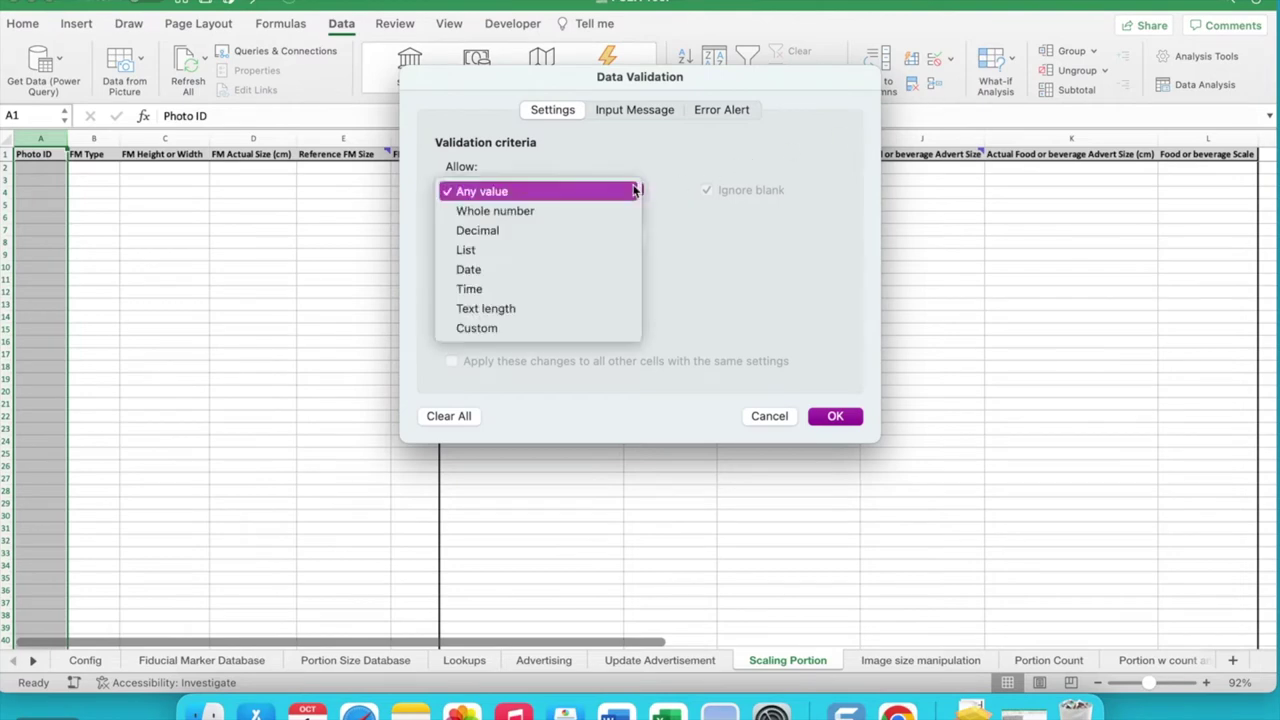
pyautogui.click(623, 250)
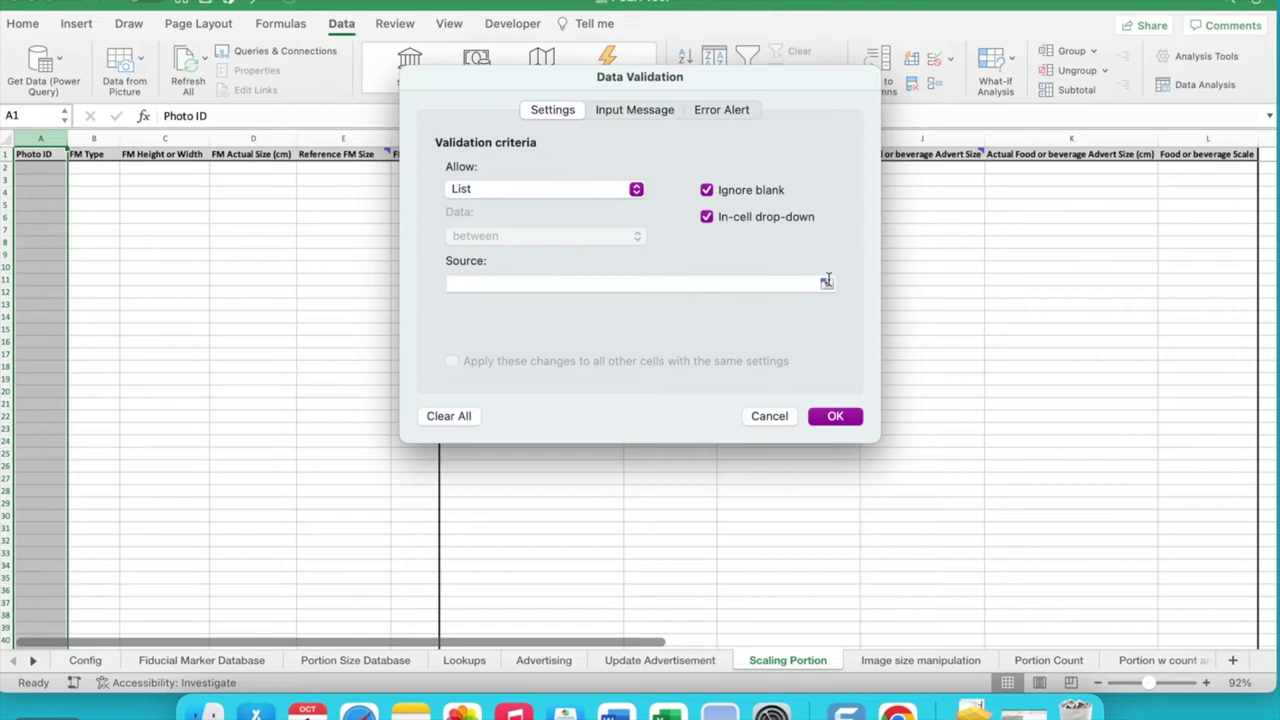
pyautogui.click(827, 285)
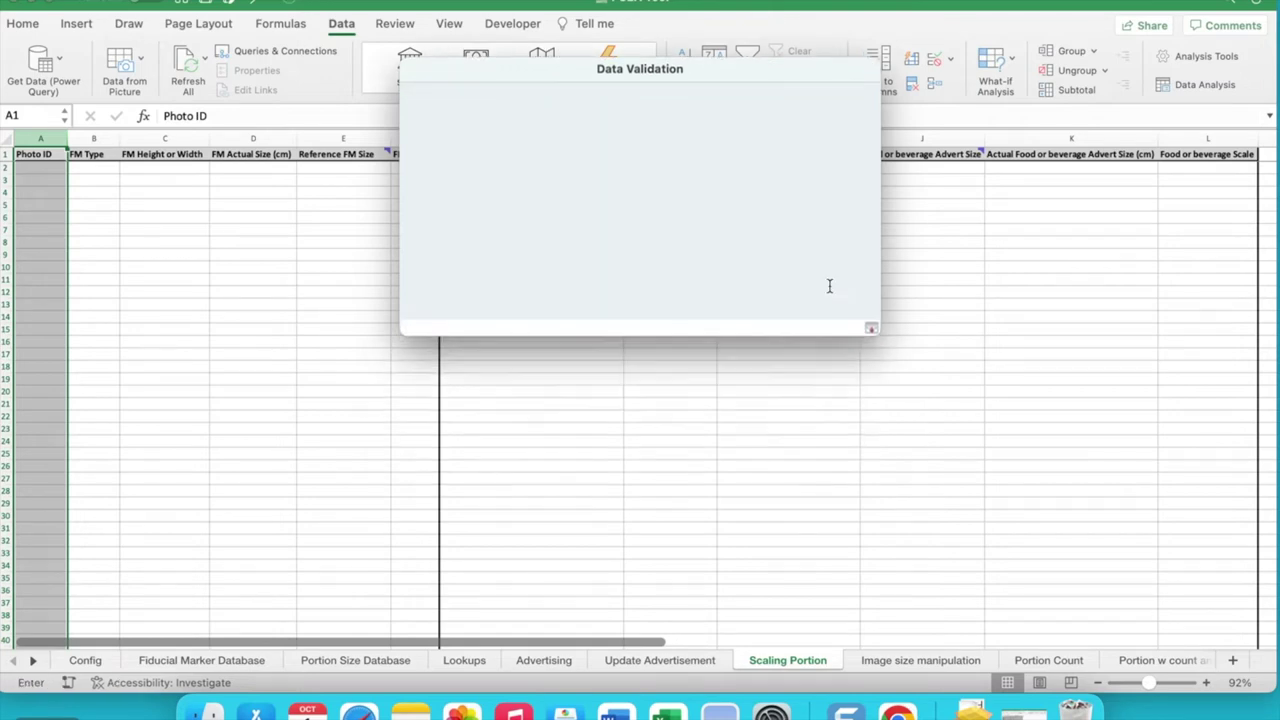
pyautogui.click(483, 660)
pyautogui.moveTo(515, 172); pyautogui.dragTo(514, 609)
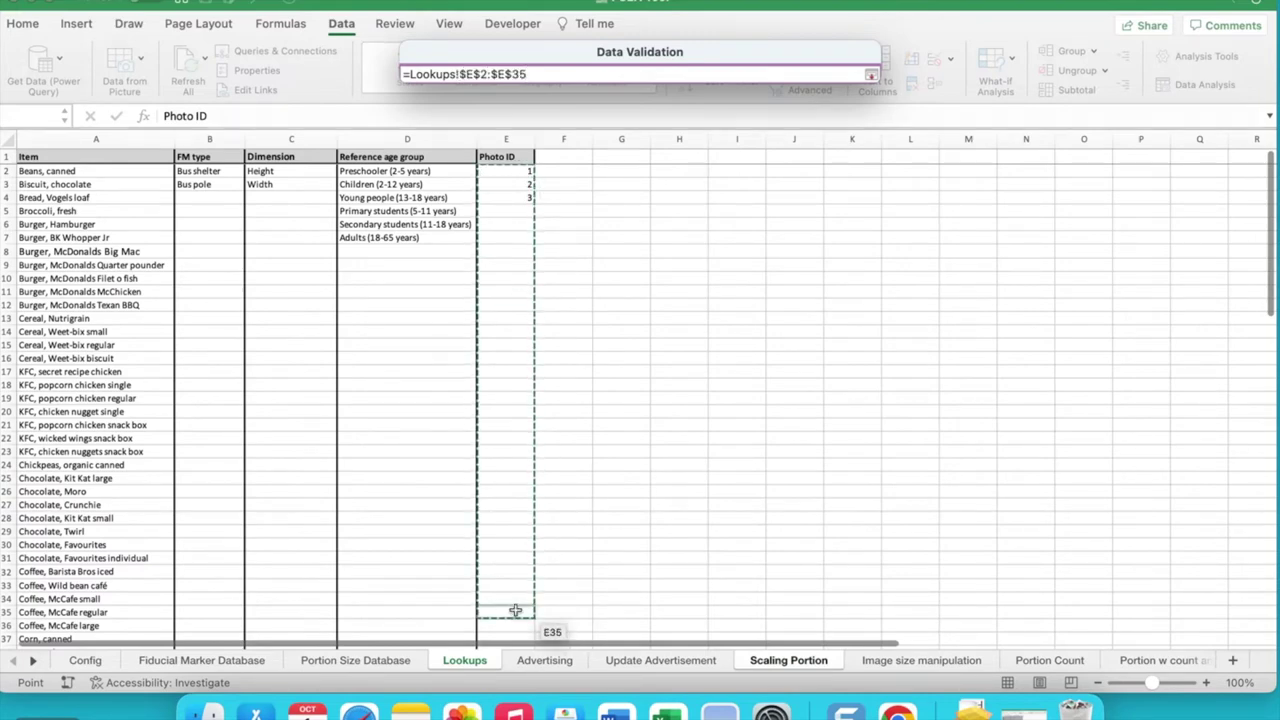
pyautogui.click(871, 75)
pyautogui.click(838, 416)
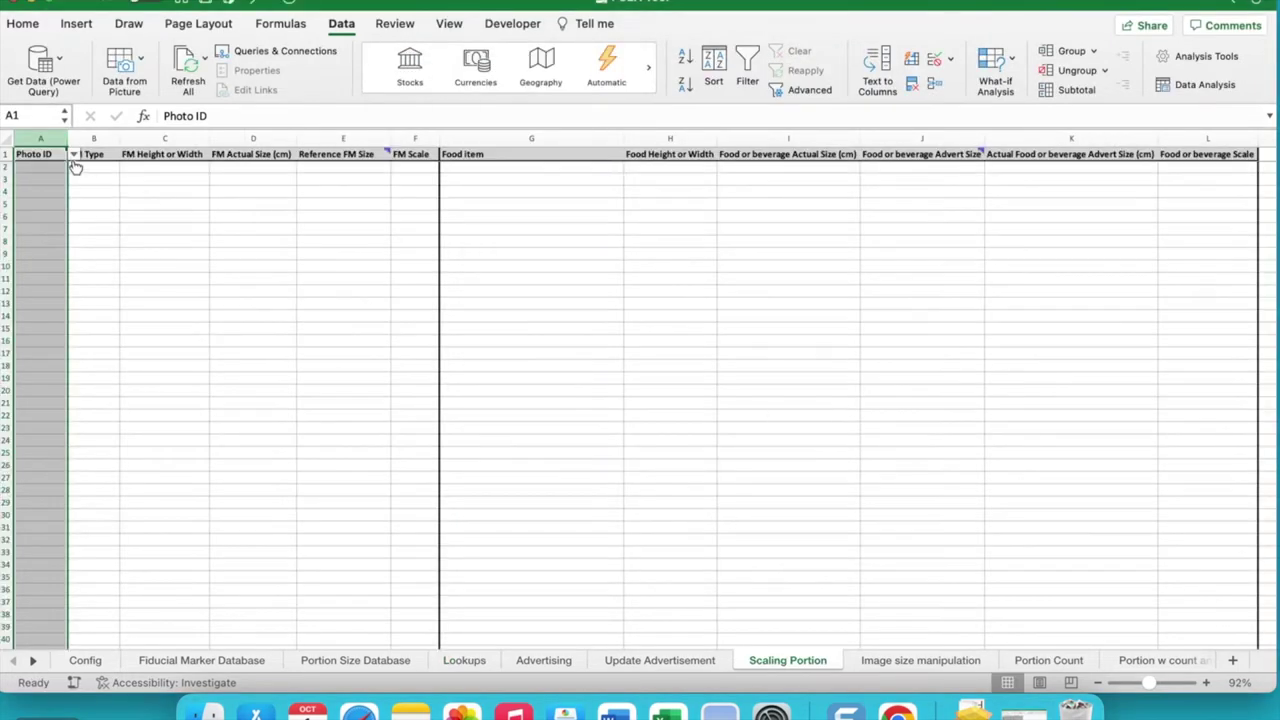
# Check the Photo ID drop-down choices on the Scaling Portion sheet against the Photo ID list in Lookups.
pyautogui.click(73, 157)
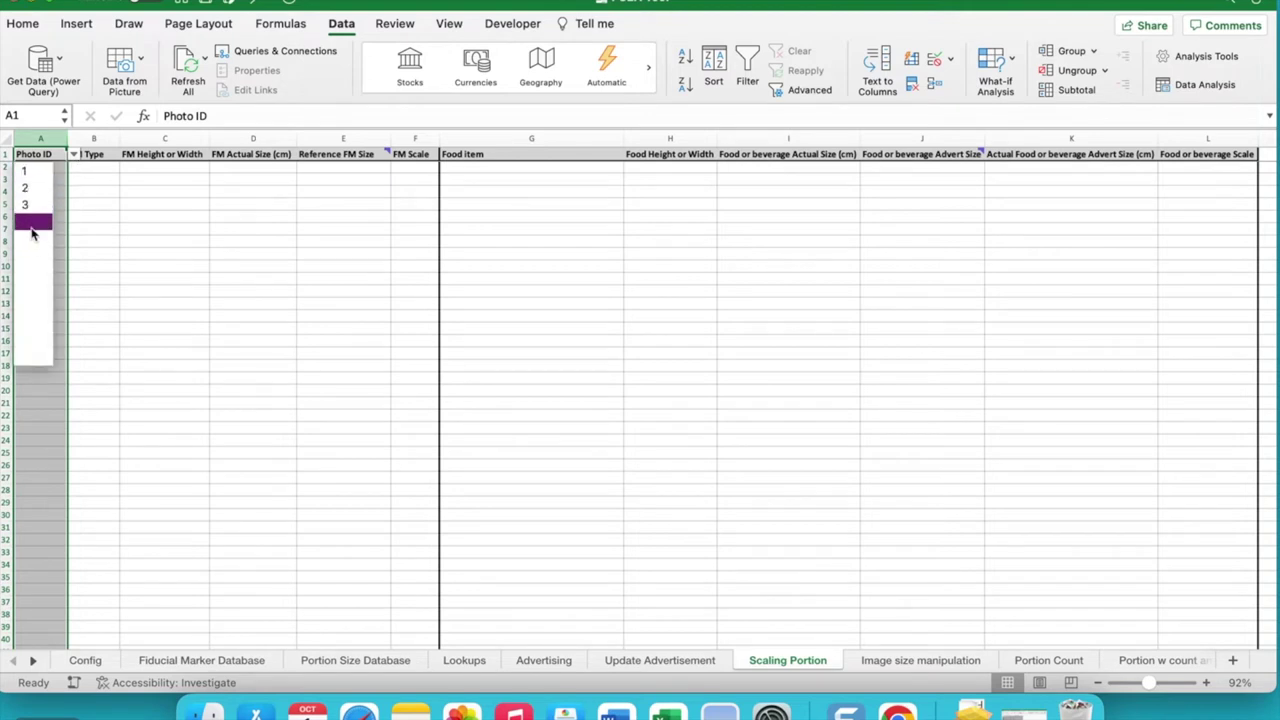
pyautogui.click(72, 157)
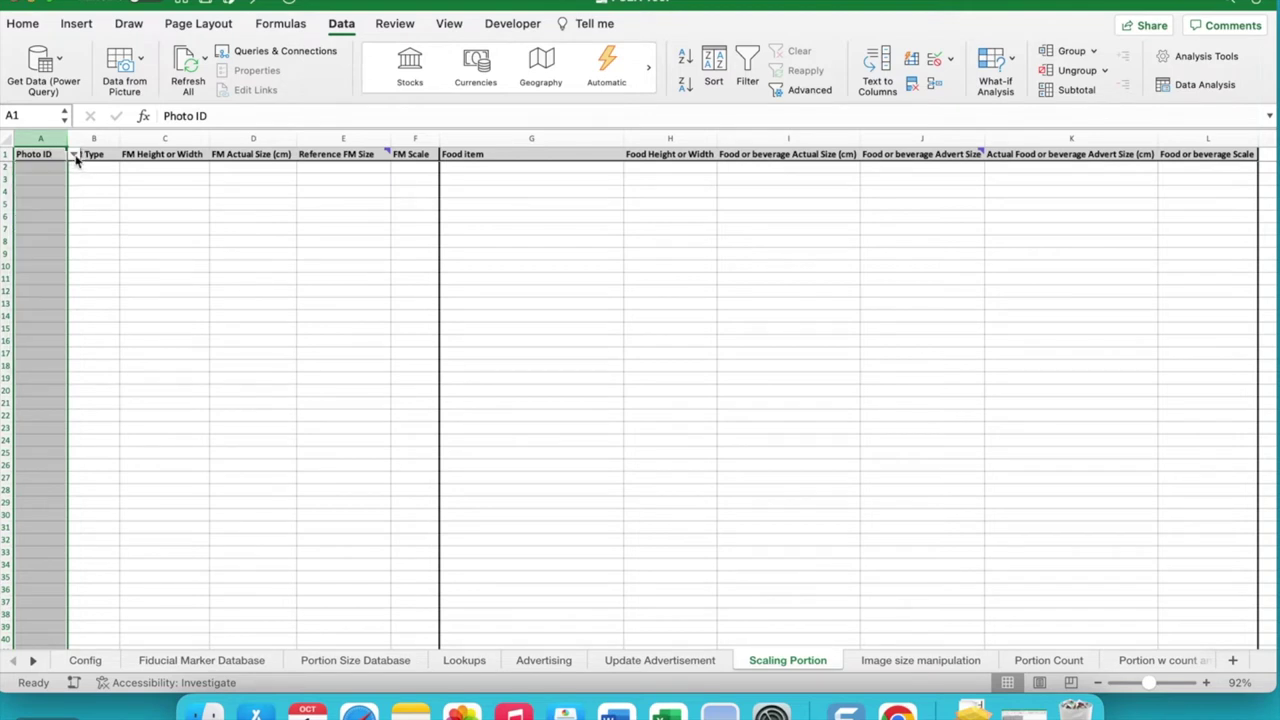
pyautogui.click(49, 166)
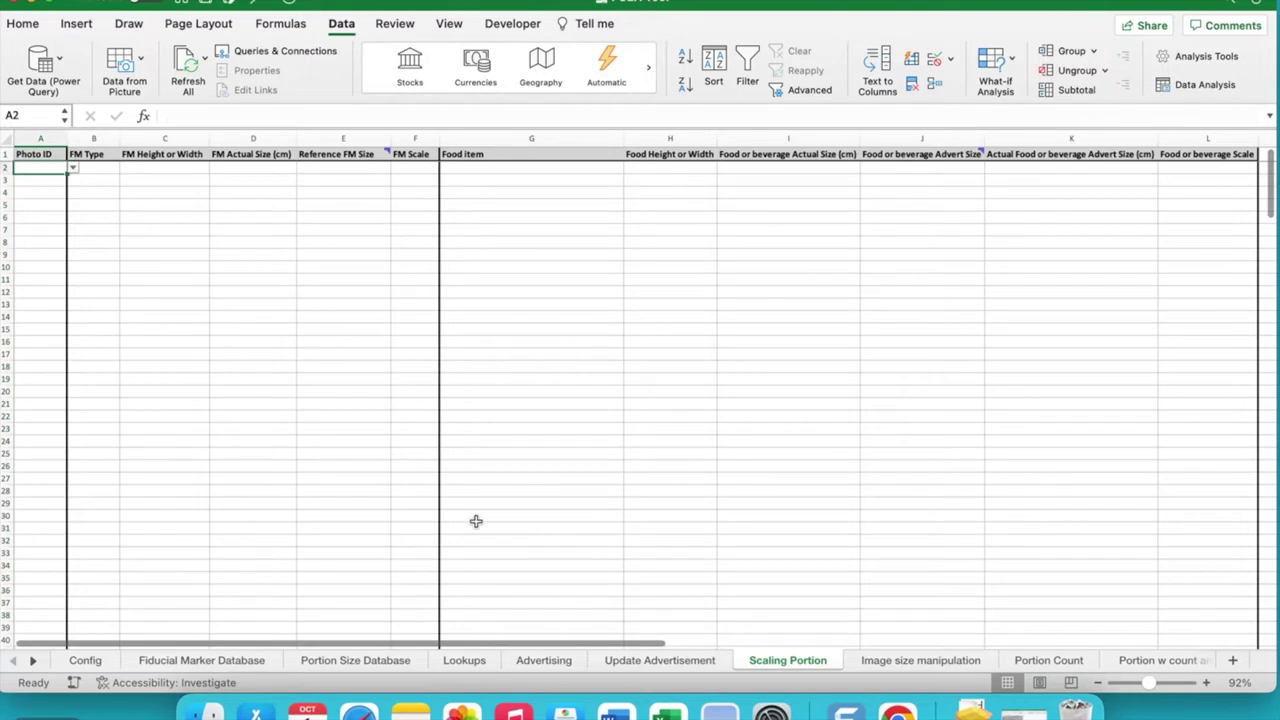
pyautogui.click(465, 661)
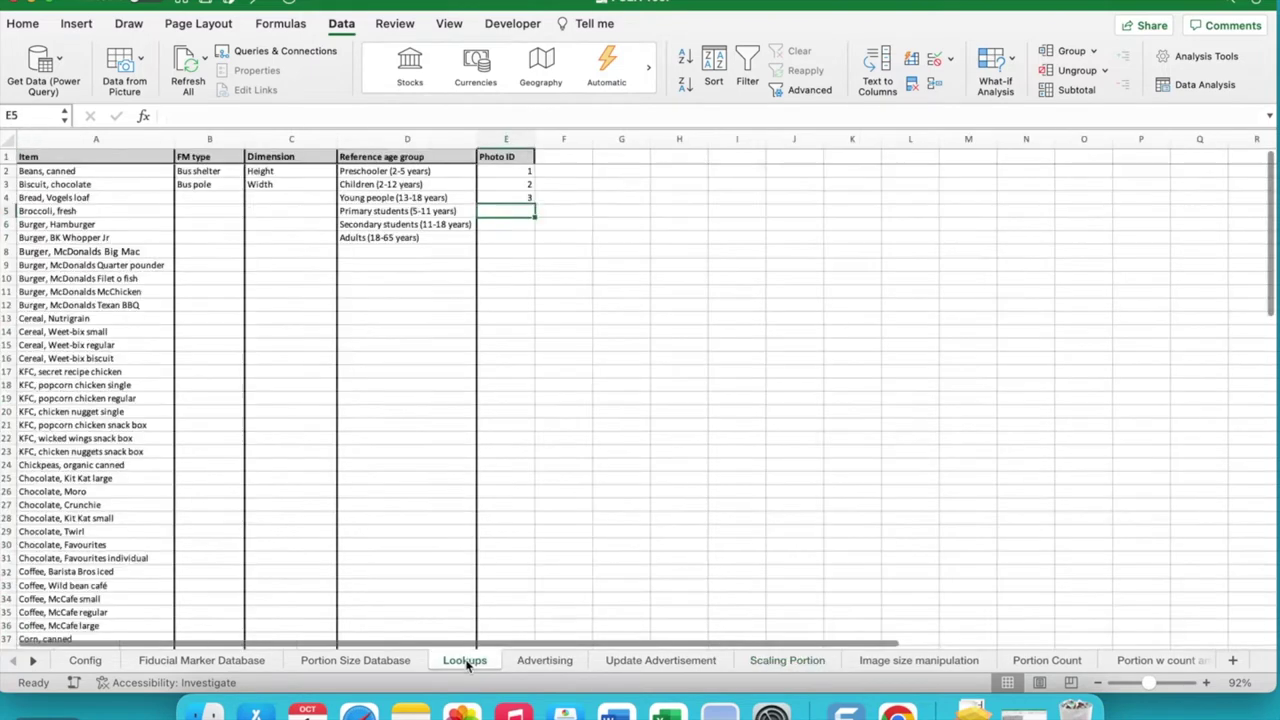
# Verify the advertisements on the Advertising sheet and open image 1.png for updating.
pyautogui.click(545, 661)
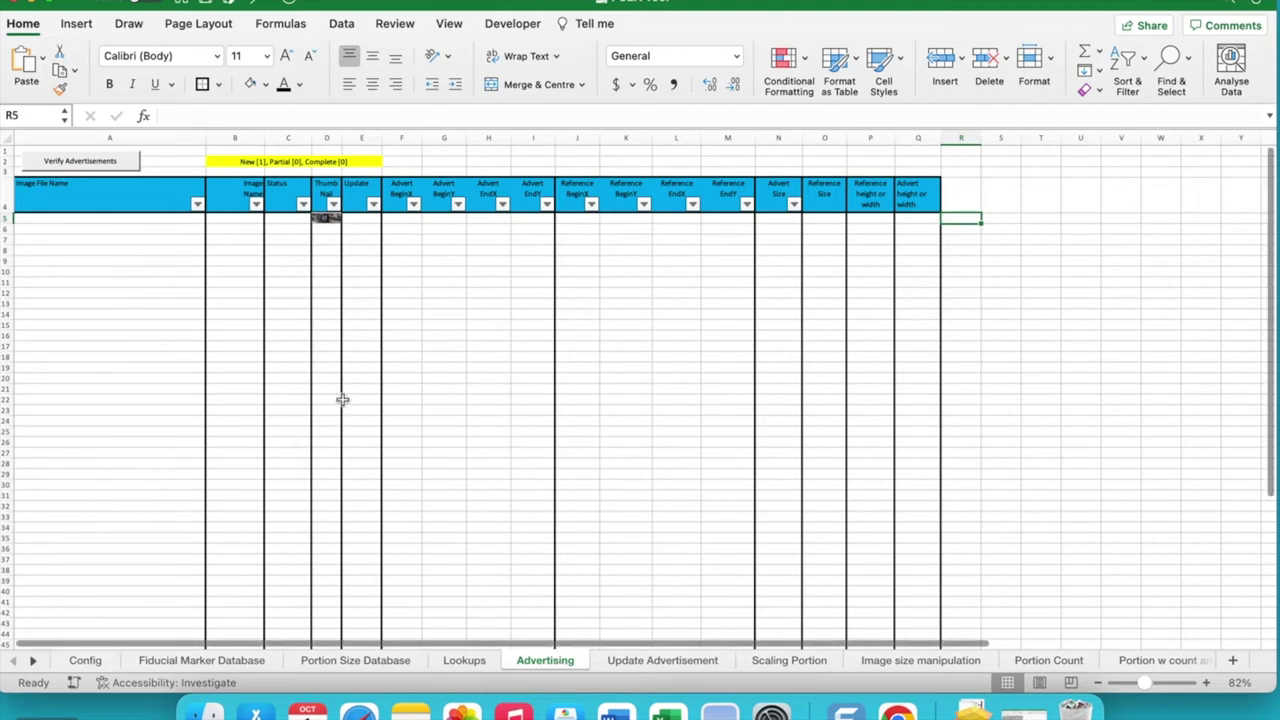
pyautogui.click(102, 169)
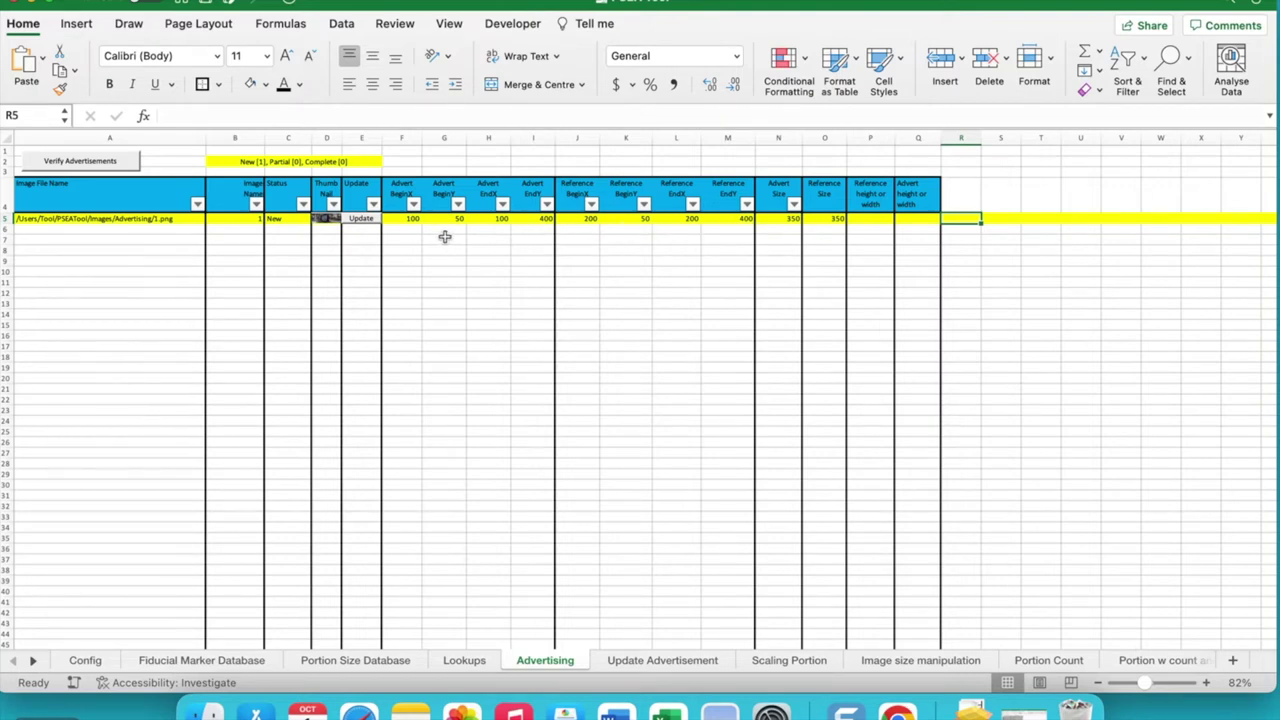
pyautogui.click(366, 221)
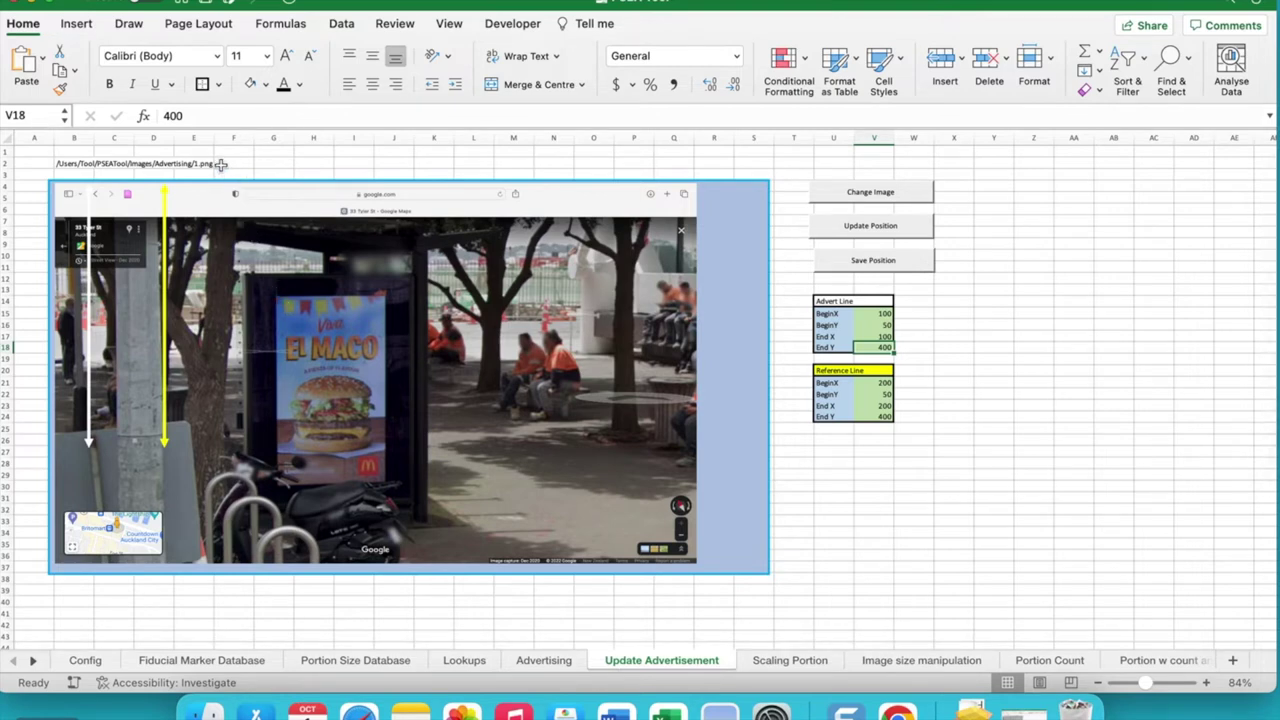
# Examine the white and yellow lines on the image and the Advert Line and Reference Line coordinate tables.
pyautogui.click(88, 297)
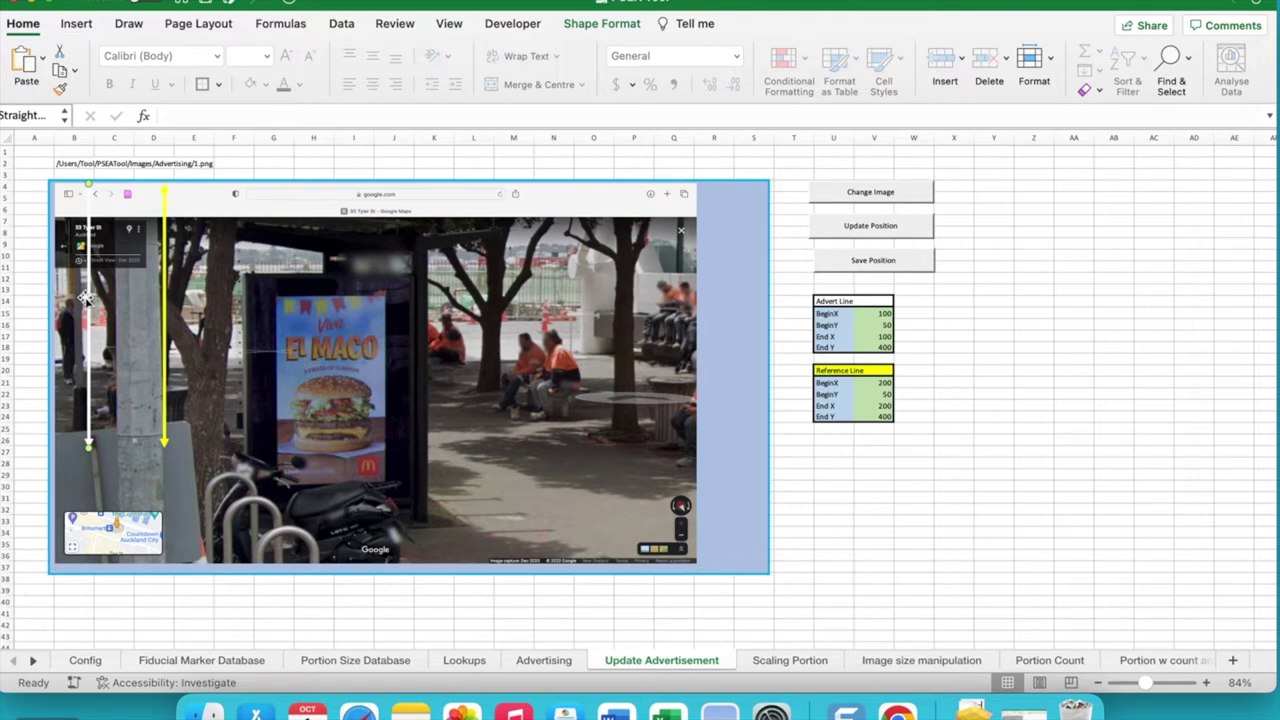
pyautogui.click(164, 290)
pyautogui.moveTo(800, 292); pyautogui.dragTo(928, 437)
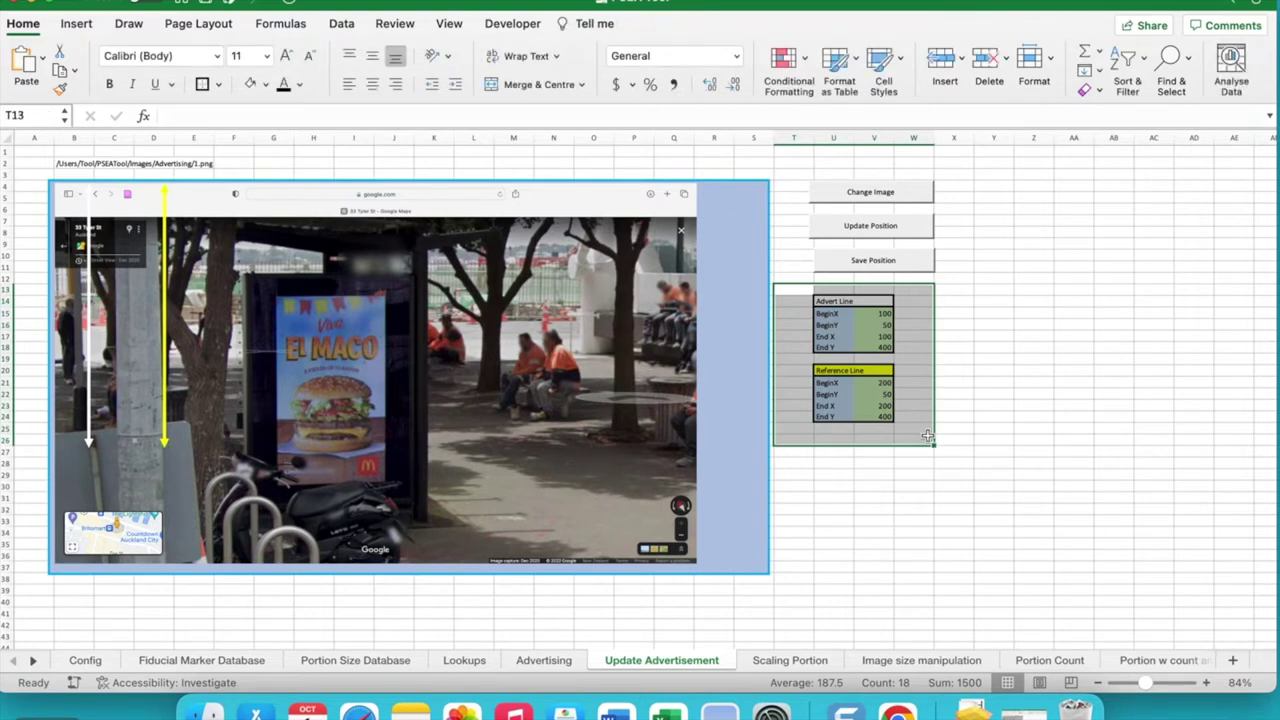
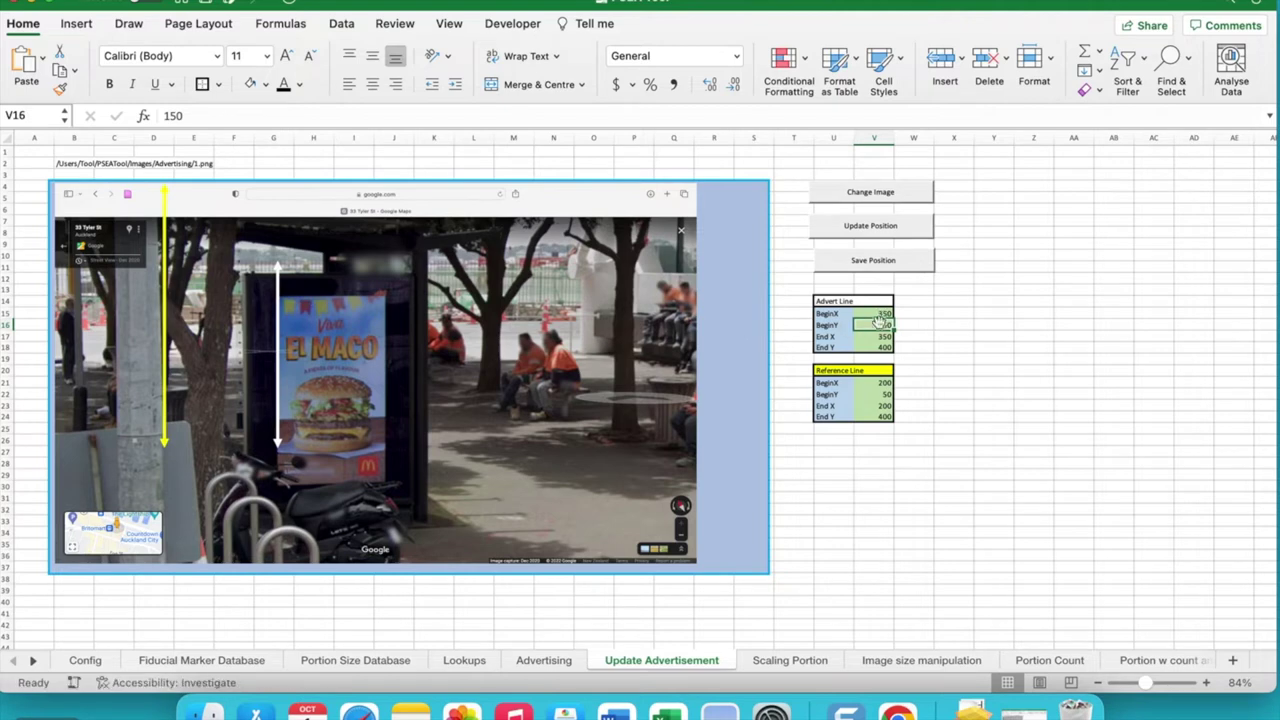
# Set the Advert Line coordinates to BeginX 425, BeginY 302, End X 425 and End Y 404.
pyautogui.press('super+z')
pyautogui.write('425')
pyautogui.press('Return')
pyautogui.write('302')
pyautogui.press('Return')
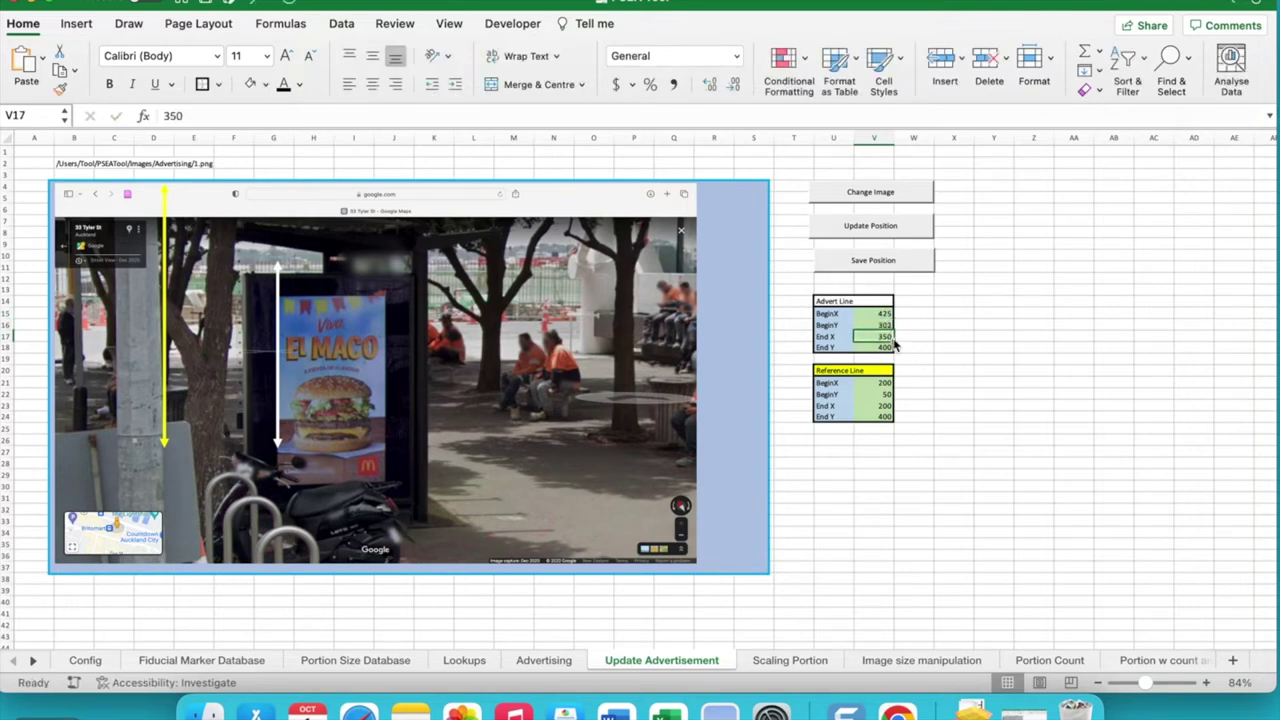
pyautogui.write('425')
pyautogui.press('Return')
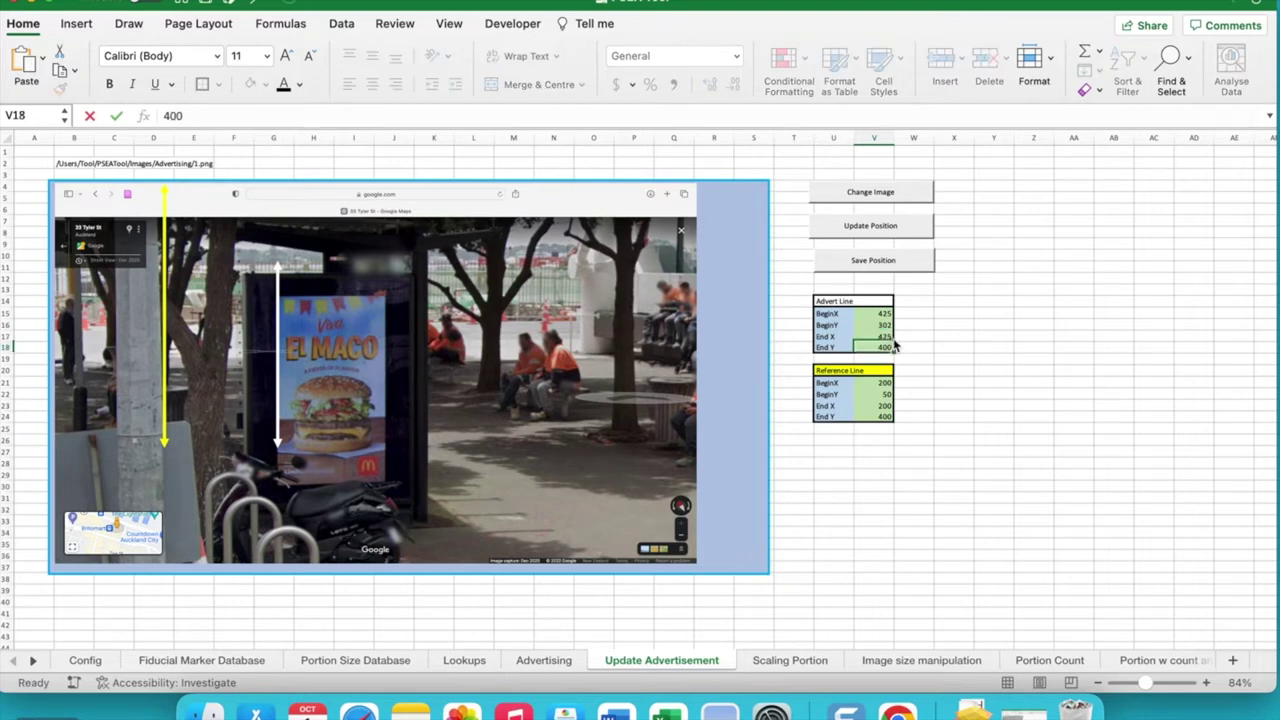
pyautogui.write('404')
pyautogui.press('Return')
# Set the Reference Line coordinates to BeginX 415, BeginY 199, End X 415 and End Y 444.
pyautogui.press('Down')
pyautogui.press('Down')
pyautogui.write('415')
pyautogui.press('Return')
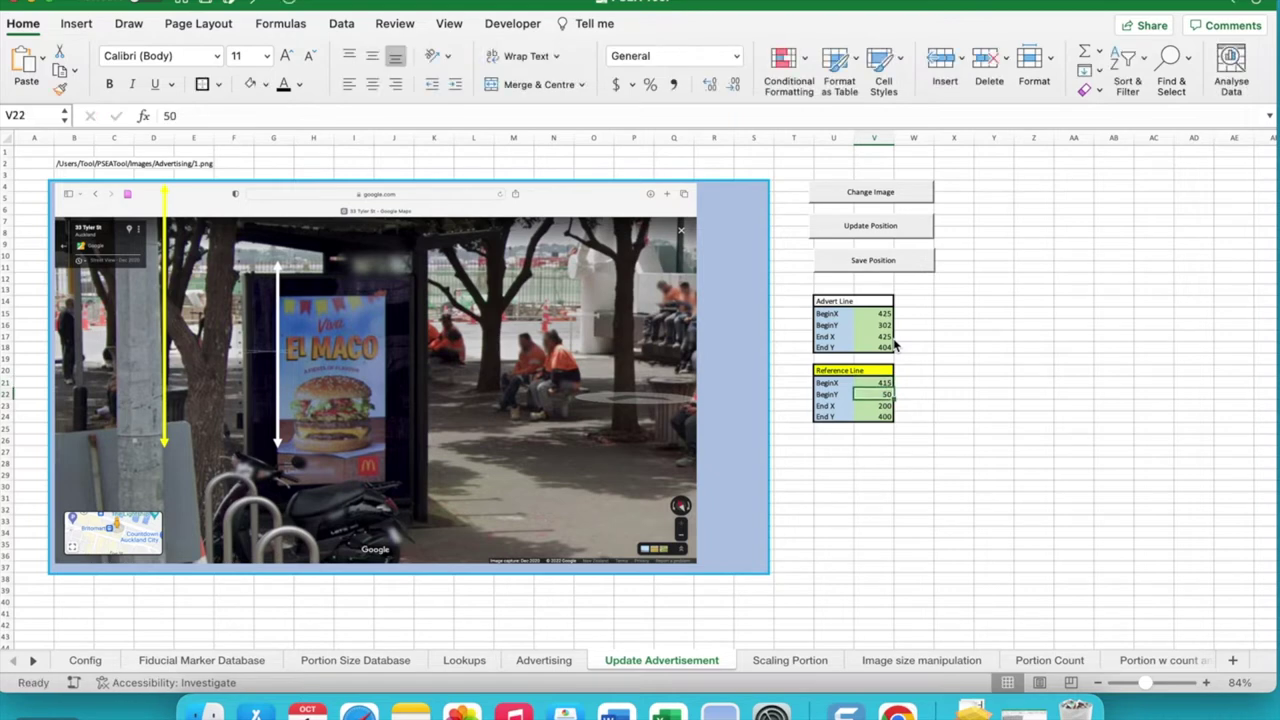
pyautogui.write('199')
pyautogui.press('Return')
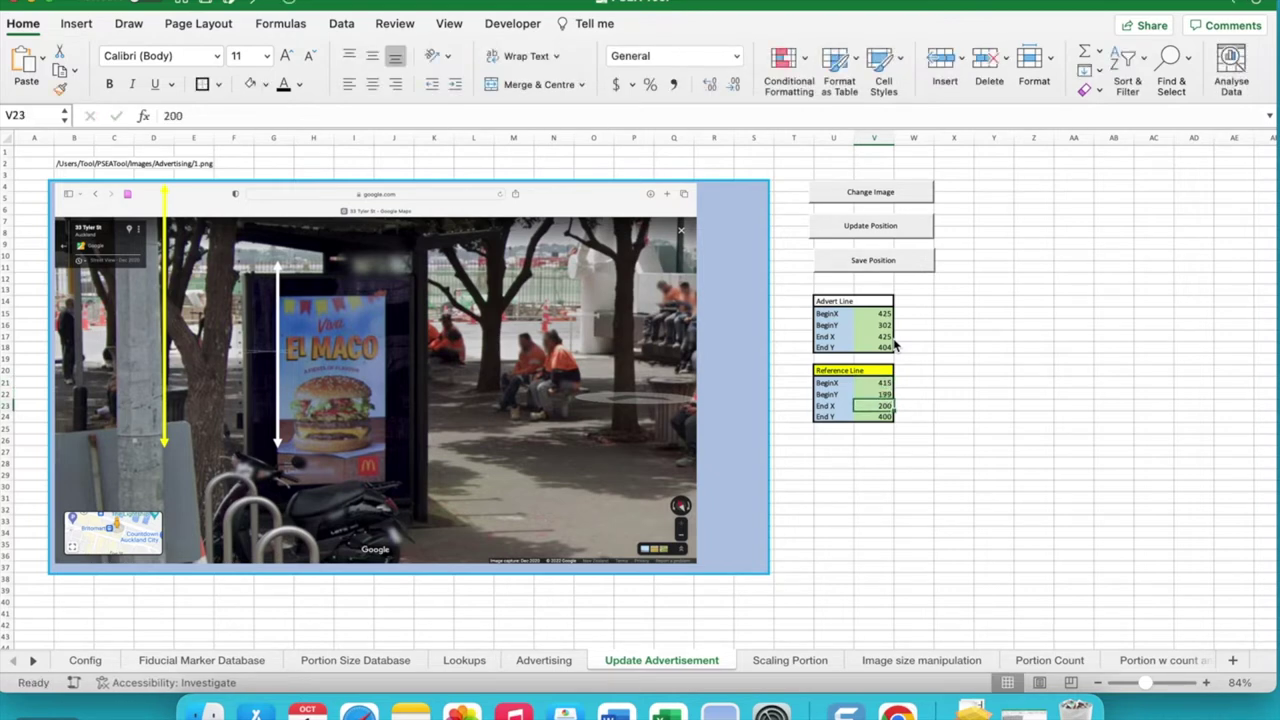
pyautogui.write('415')
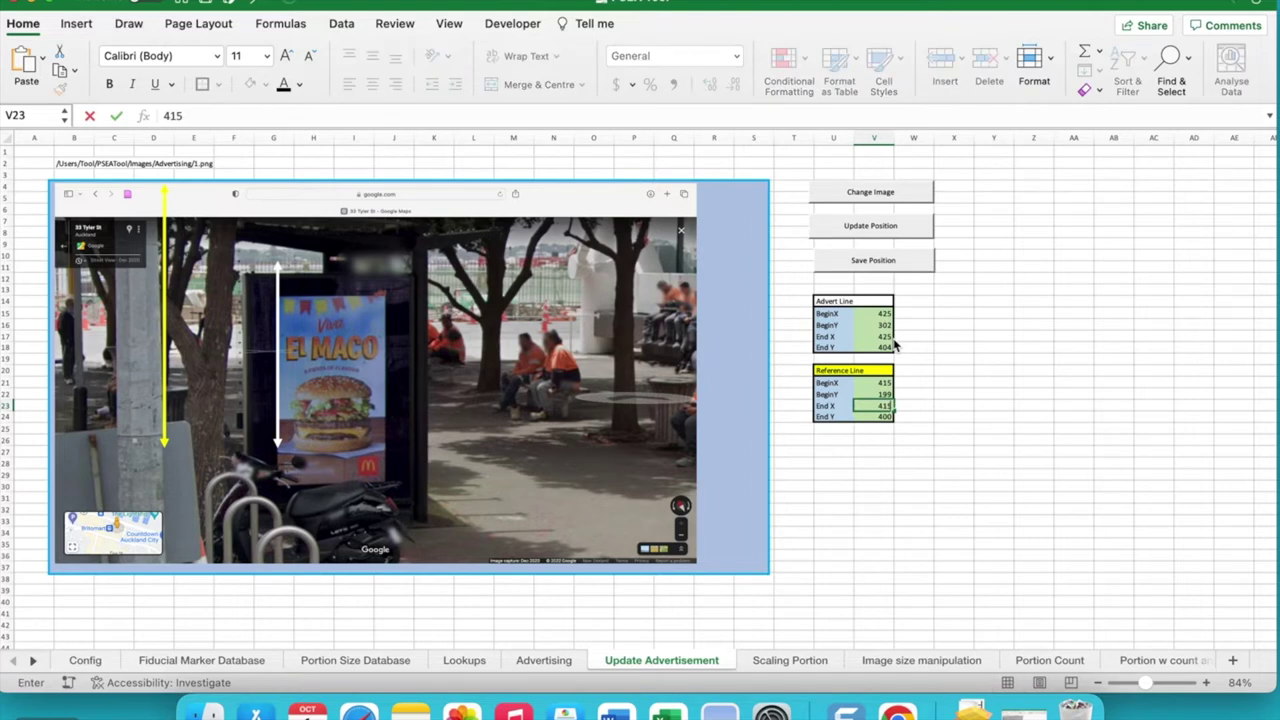
pyautogui.press('Return')
pyautogui.write('444')
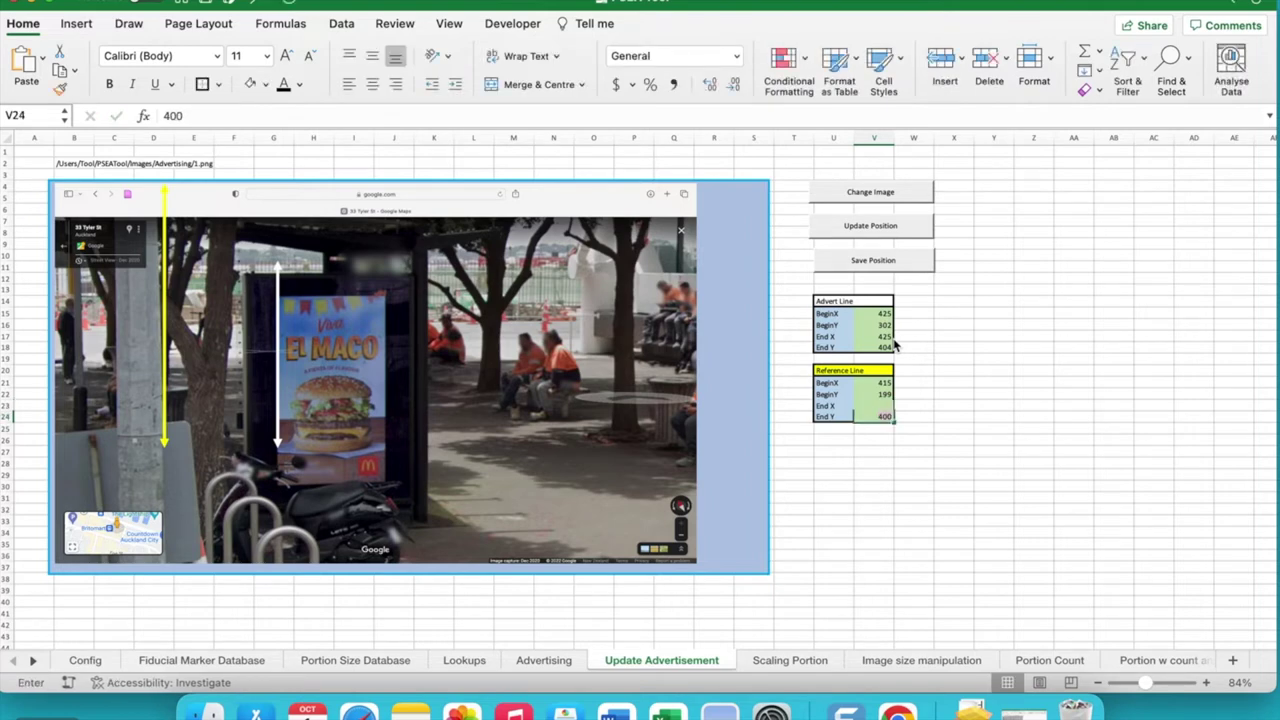
# Update both lines to the entered coordinates on the image and save their positions, returning to the advertisement list.
pyautogui.click(903, 229)
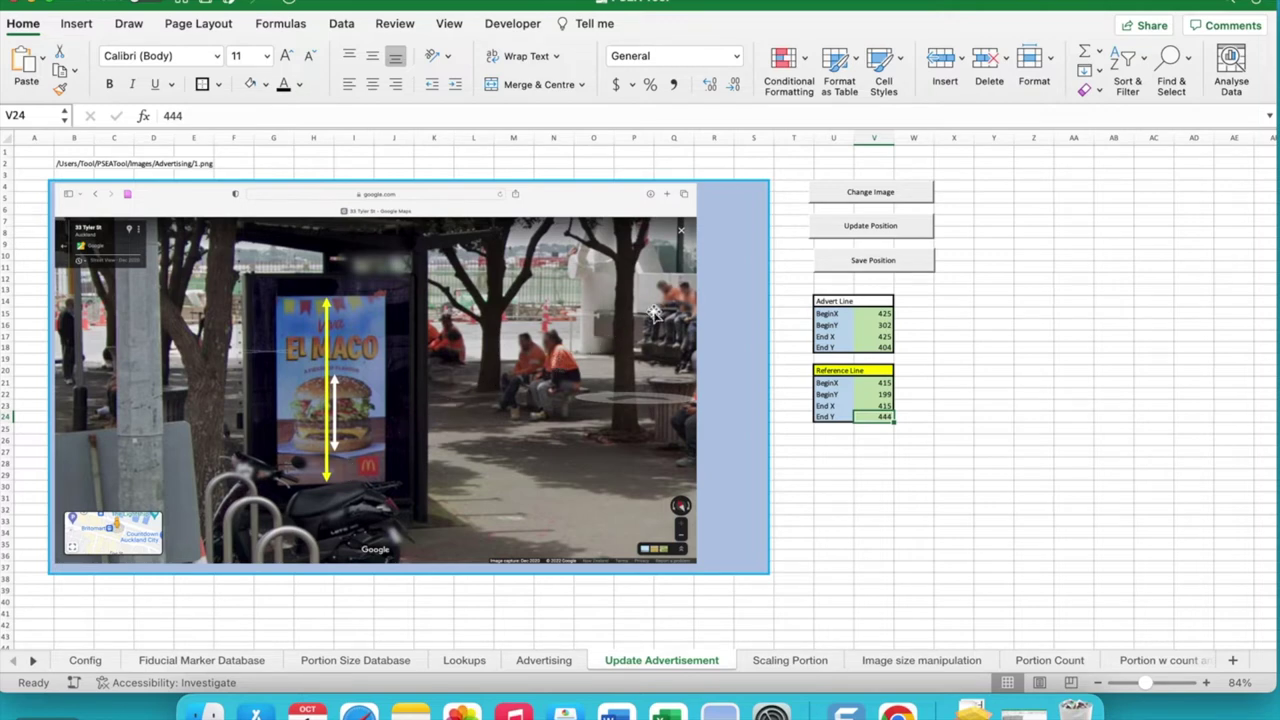
pyautogui.click(907, 262)
pyautogui.click(904, 194)
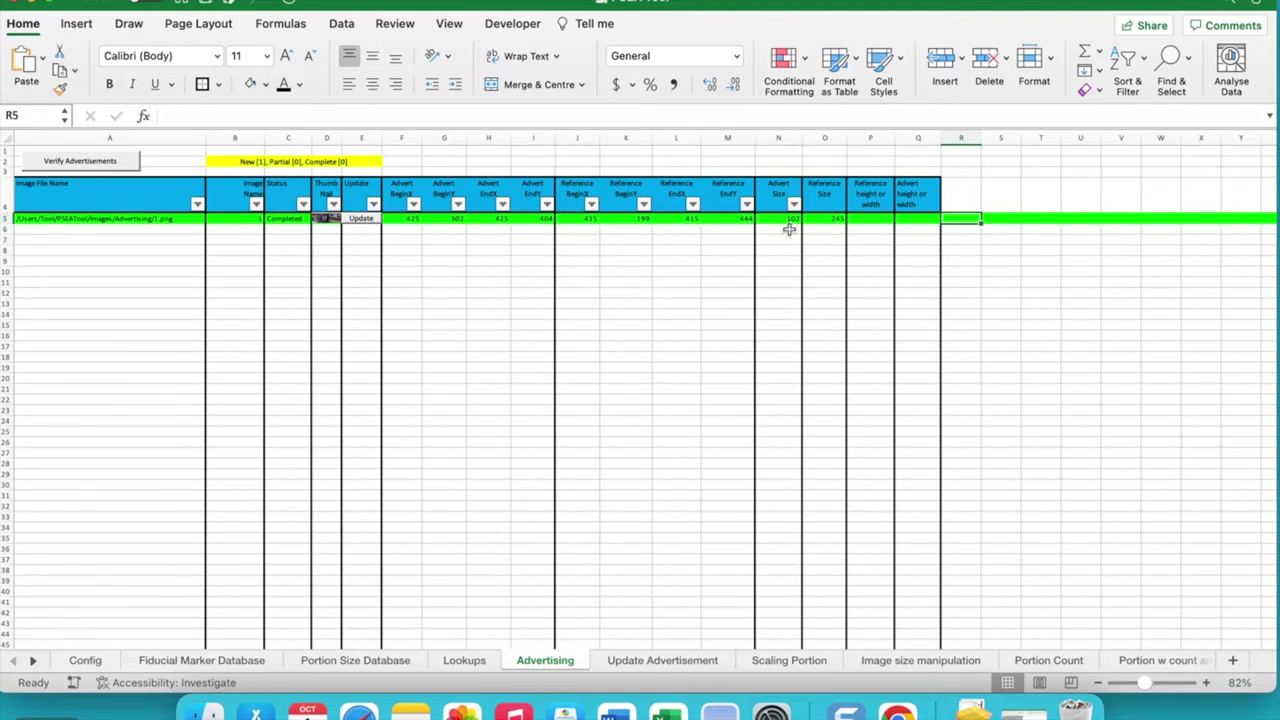
# Enter Height for both the reference and the advert height-or-width columns of image 1 on the Advertising sheet.
pyautogui.click(885, 224)
pyautogui.write('Height')
pyautogui.press('Tab')
pyautogui.write('Height')
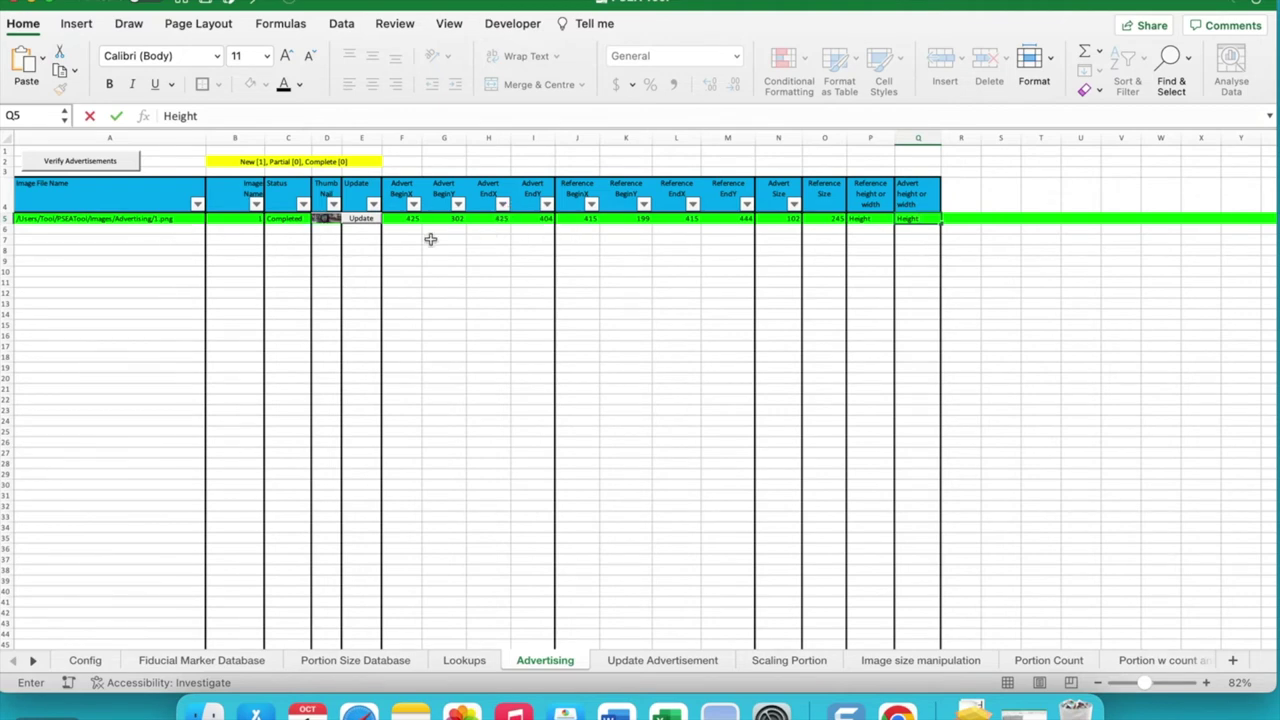
pyautogui.click(285, 218)
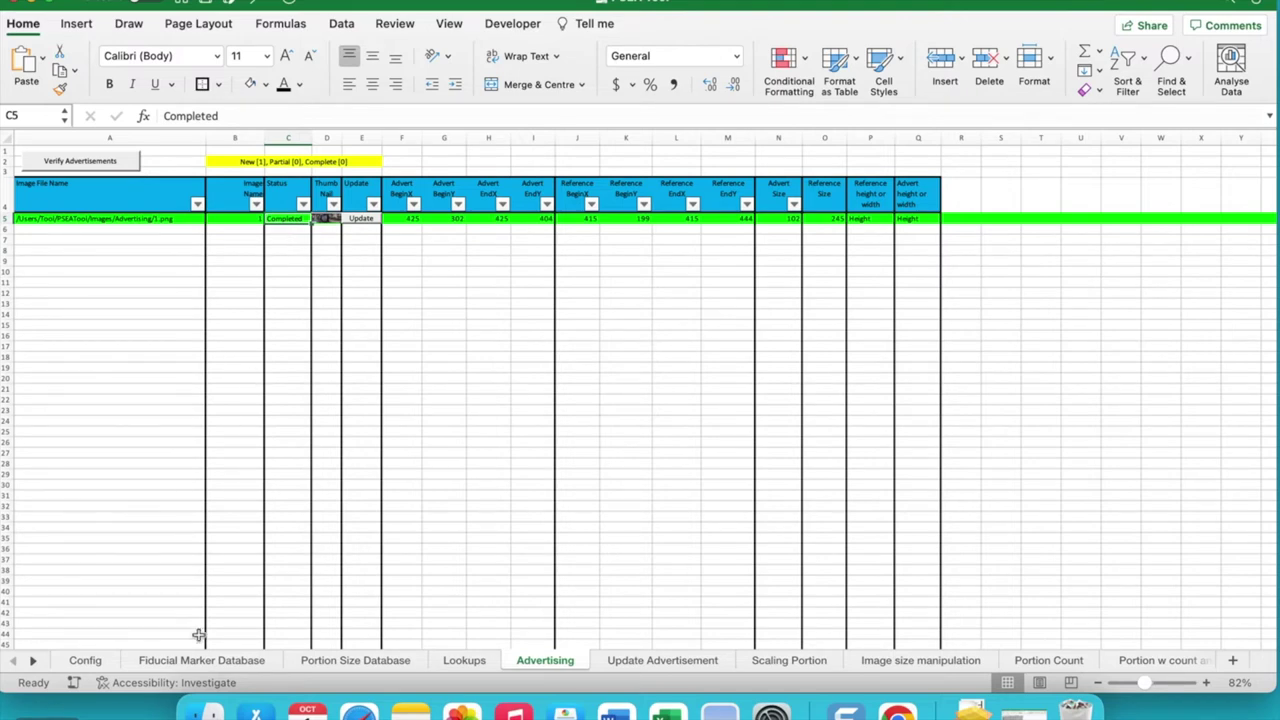
# In Finder, move images 2 and 3 from the Desktop into the Advertising folder under PSEATool/Images.
pyautogui.click(206, 712)
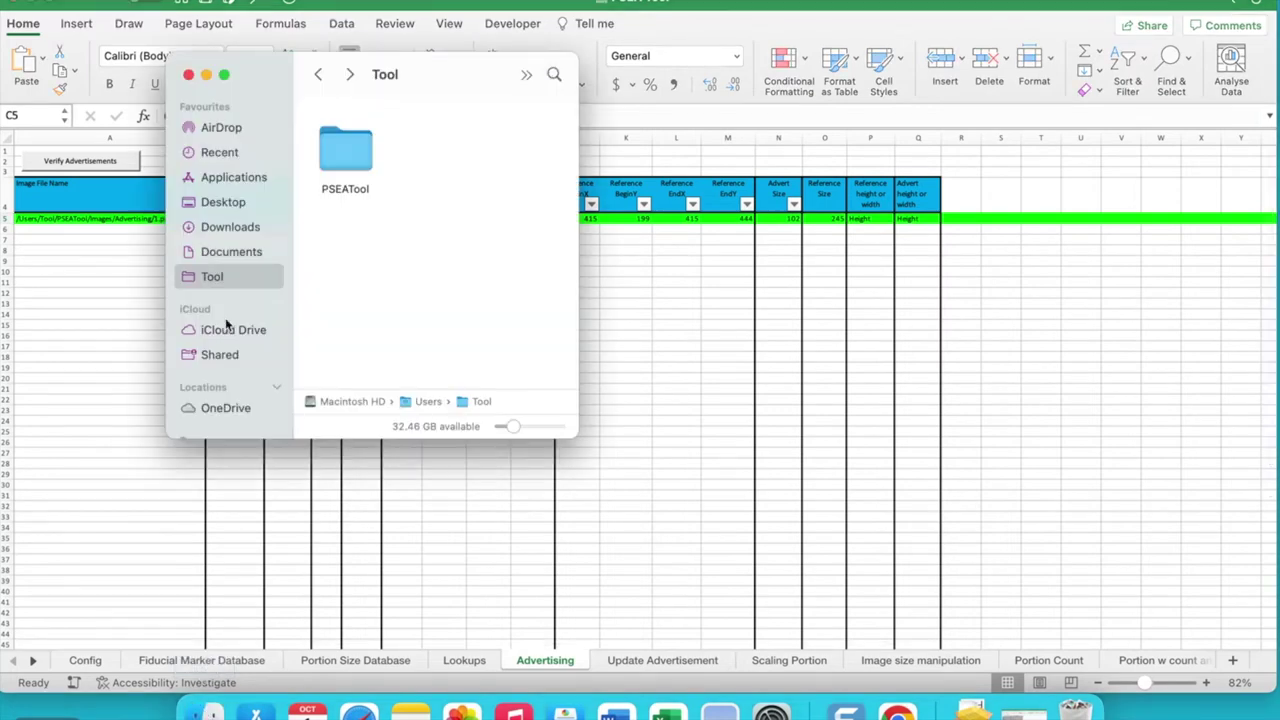
pyautogui.click(238, 203)
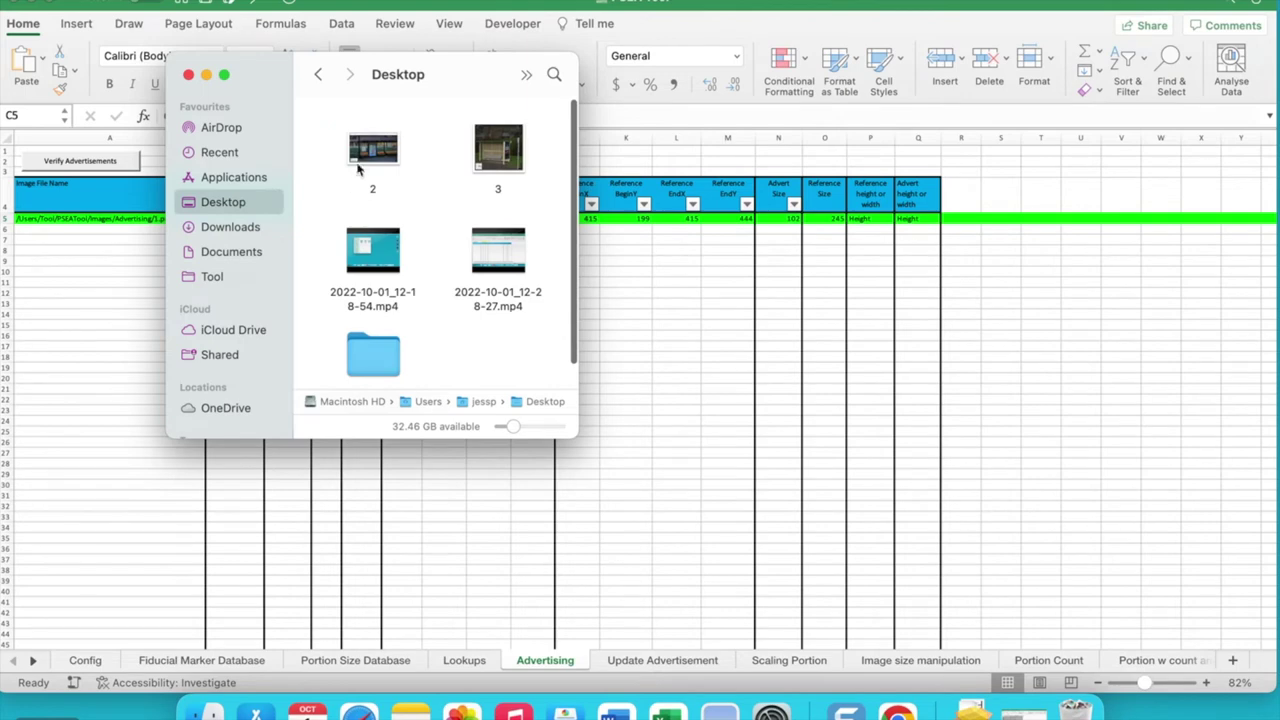
pyautogui.moveTo(340, 141); pyautogui.dragTo(526, 165)
pyautogui.moveTo(370, 155)
pyautogui.mouseDown()
pyautogui.moveTo(230, 277)
pyautogui.moveTo(355, 140)
pyautogui.moveTo(437, 143)
pyautogui.moveTo(380, 162)
pyautogui.mouseUp()
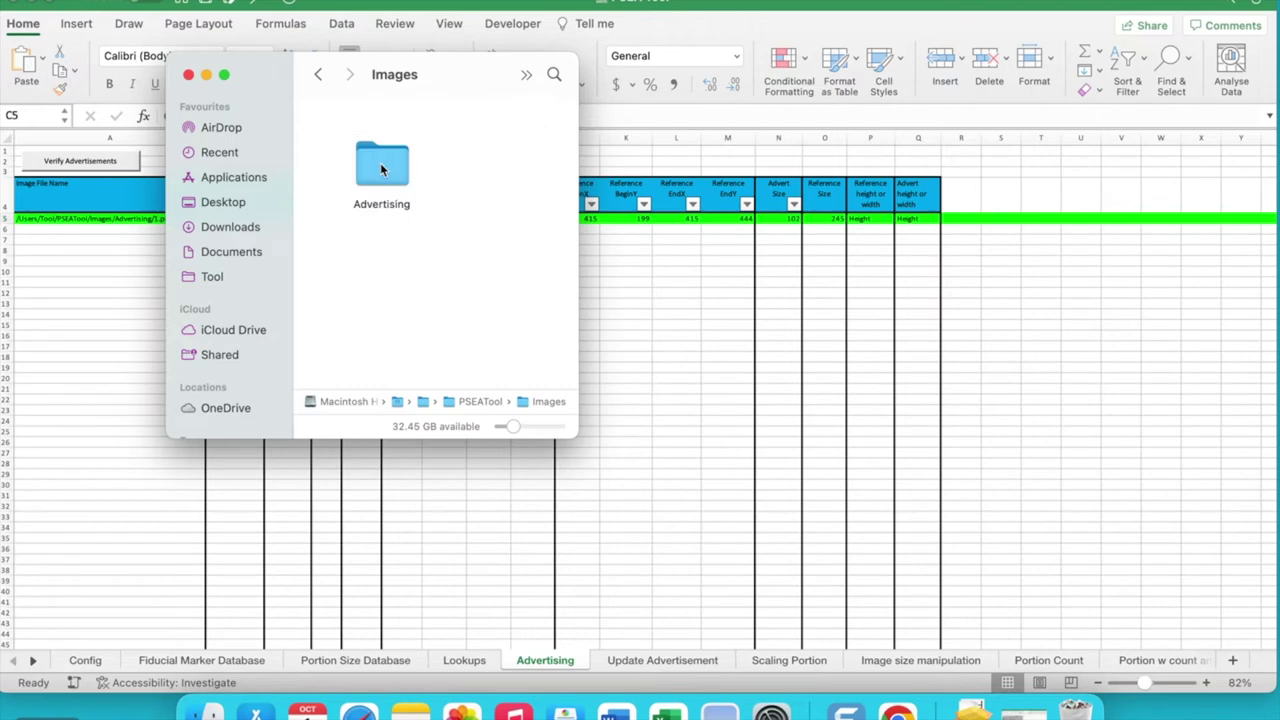
pyautogui.click(207, 76)
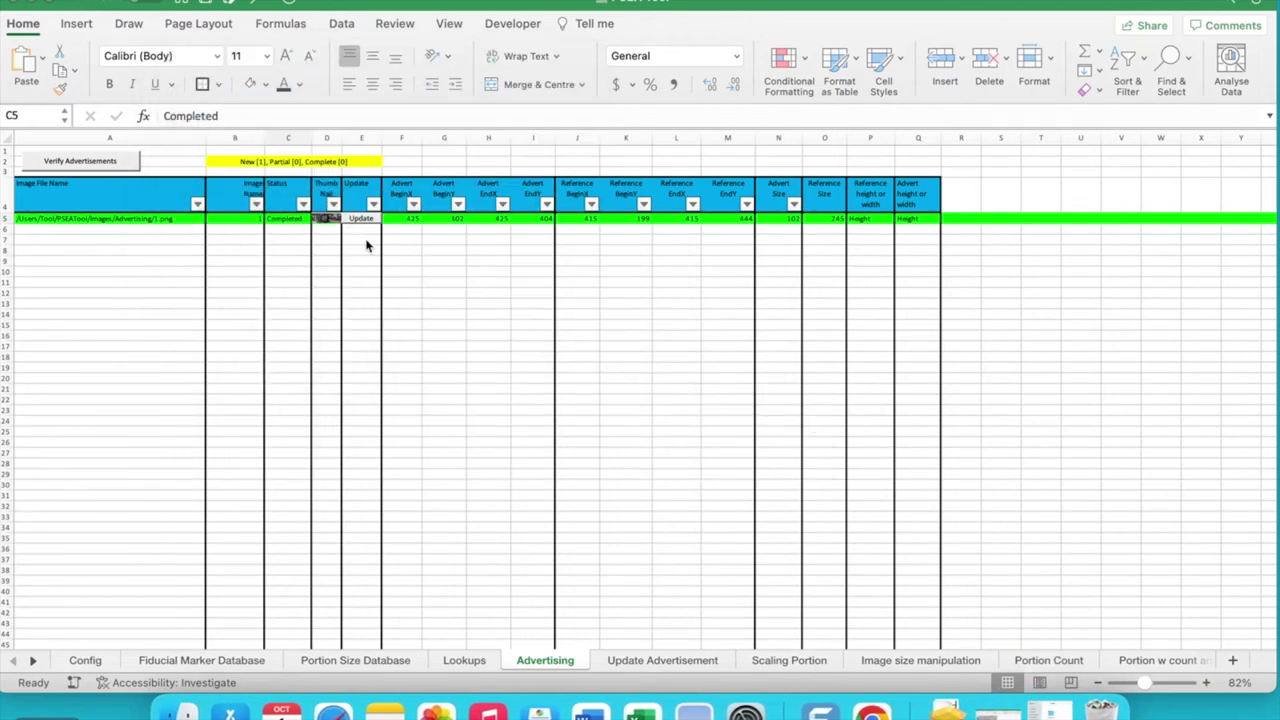
# Verify the advertisements again, granting Excel access to 2.png and 3.jpeg, and select the status summary.
pyautogui.click(120, 164)
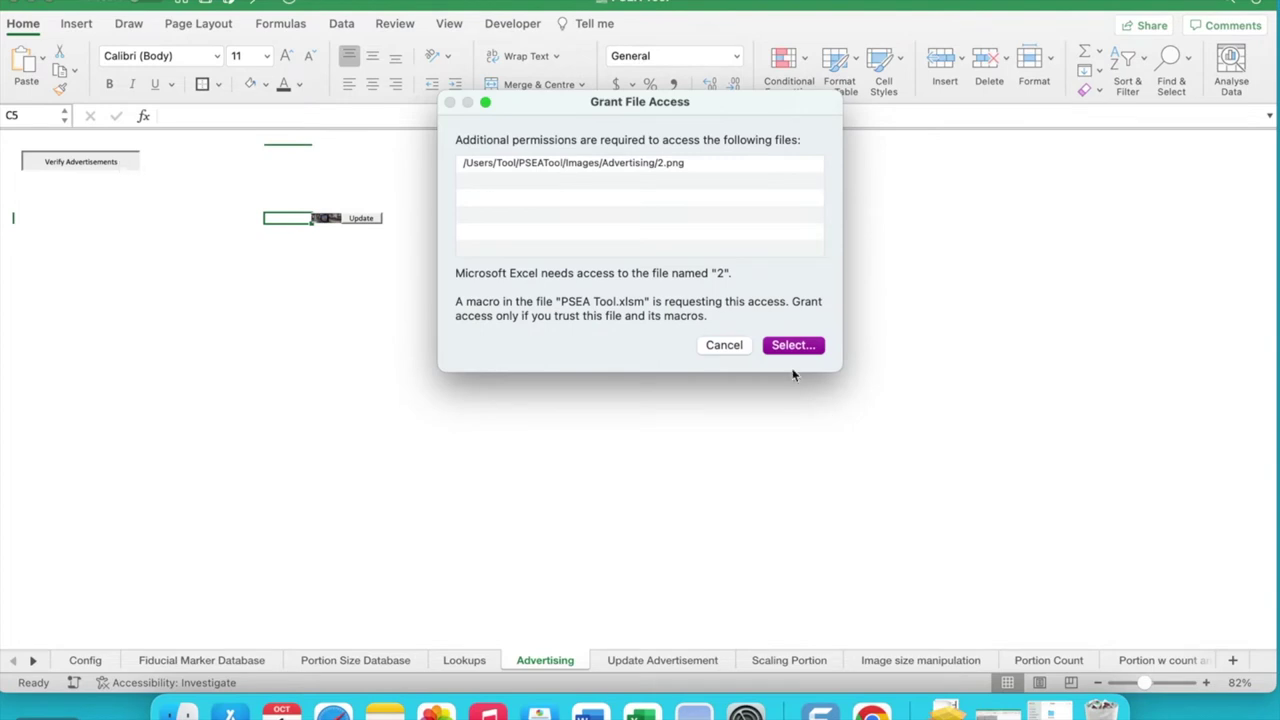
pyautogui.click(795, 345)
pyautogui.click(1008, 490)
pyautogui.click(795, 346)
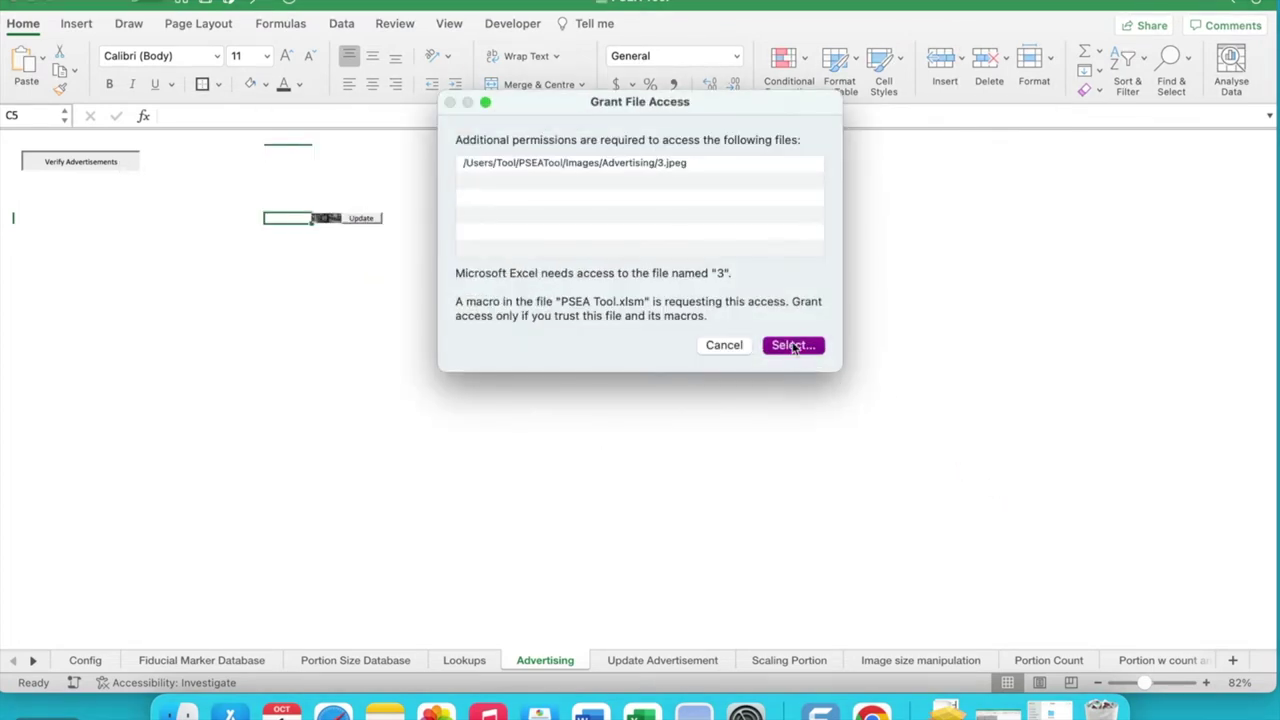
pyautogui.click(984, 489)
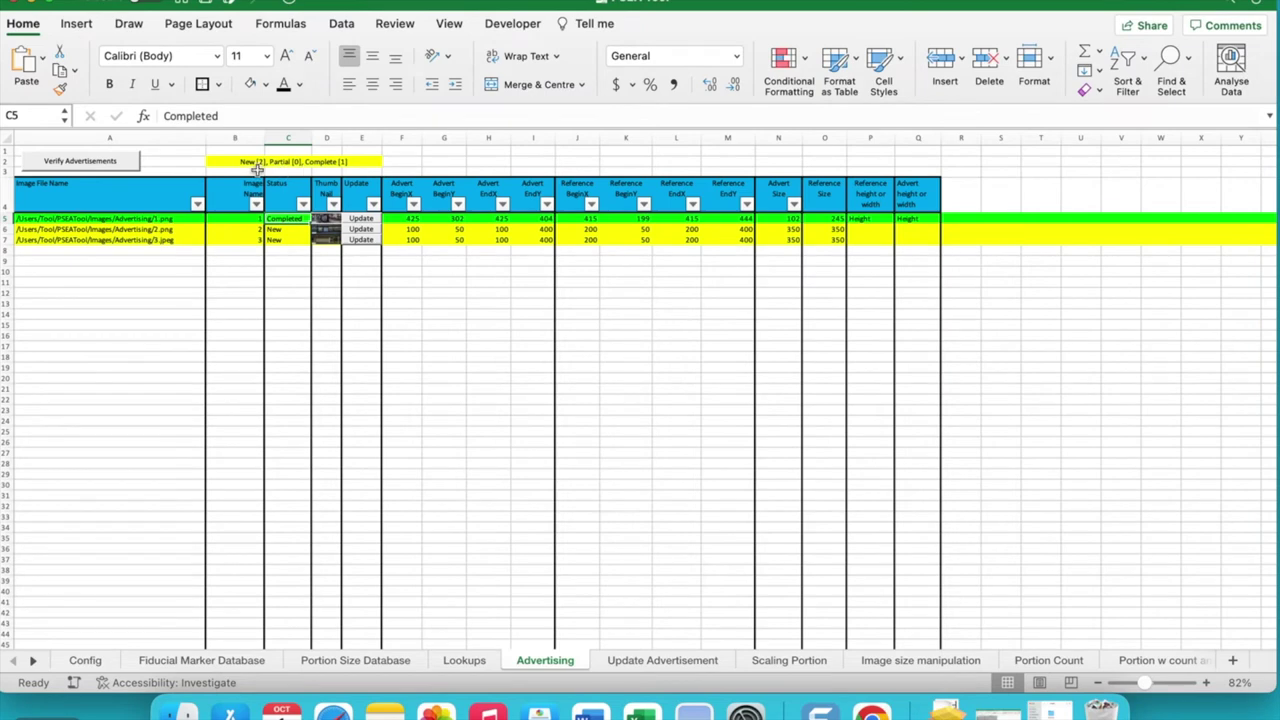
pyautogui.click(242, 168)
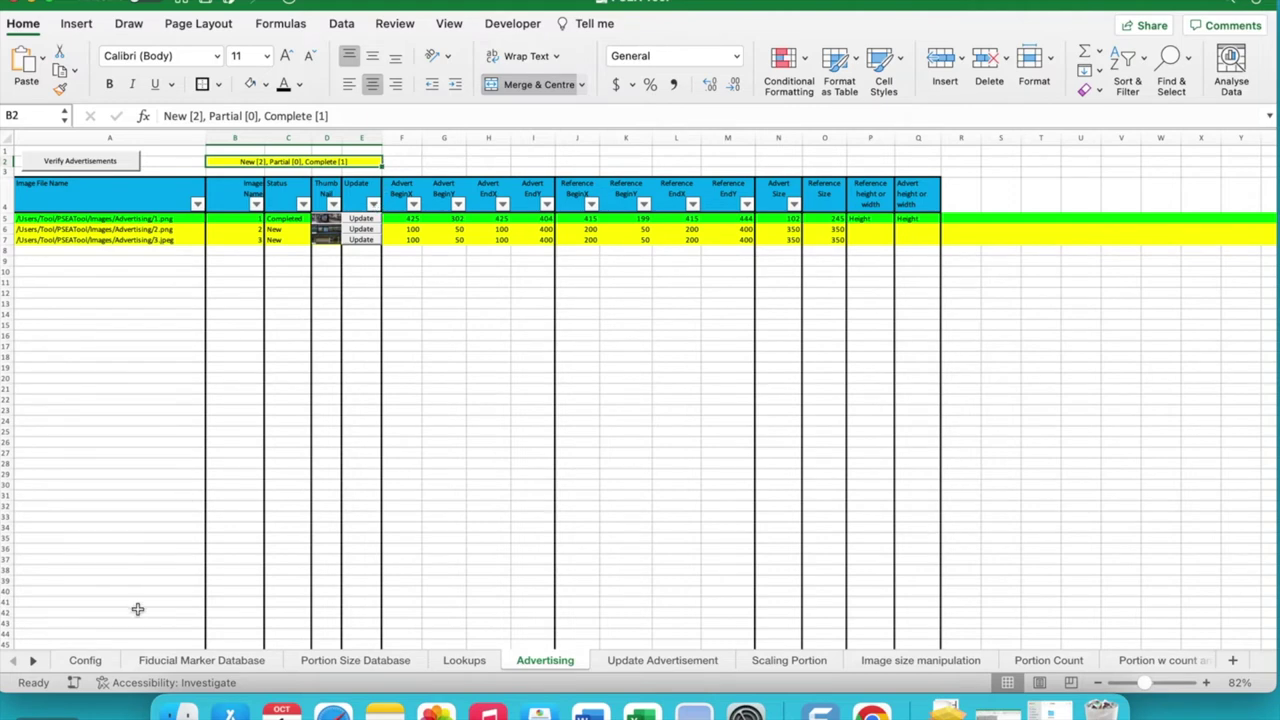
# In Finder, move image 3 out of the Advertising images folder.
pyautogui.click(175, 714)
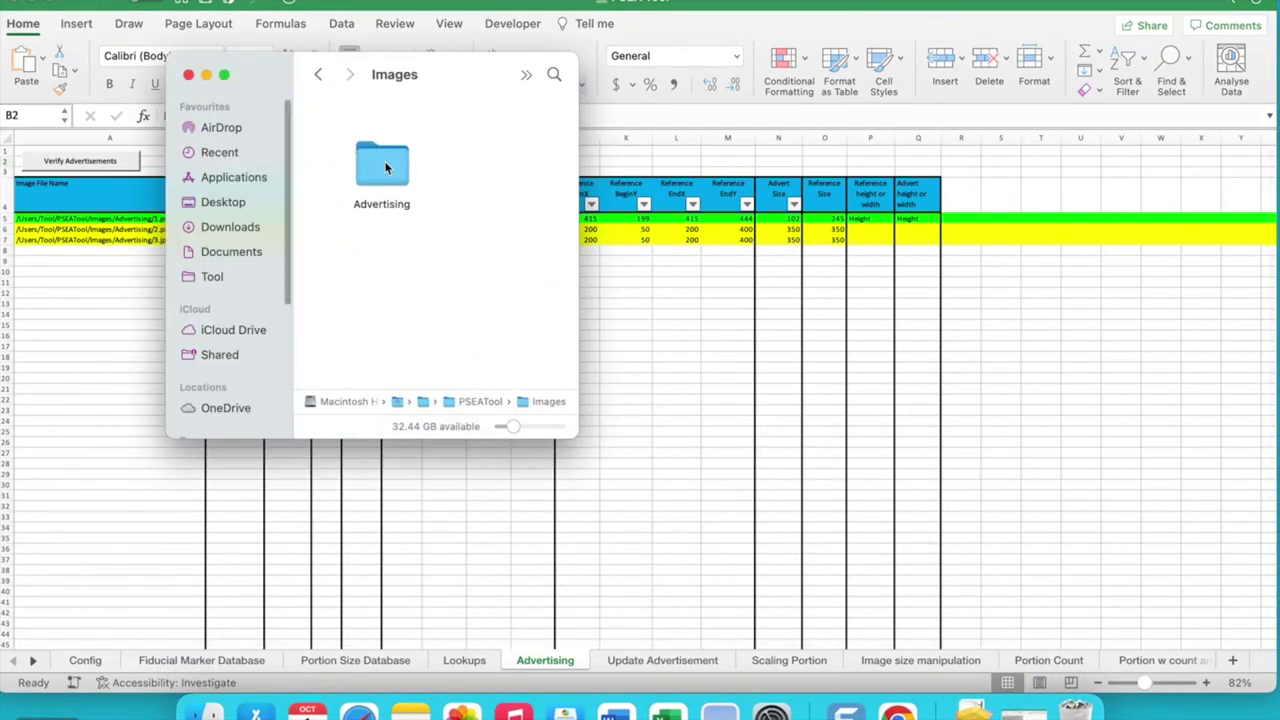
pyautogui.doubleClick(382, 160)
pyautogui.moveTo(370, 233); pyautogui.dragTo(938, 612)
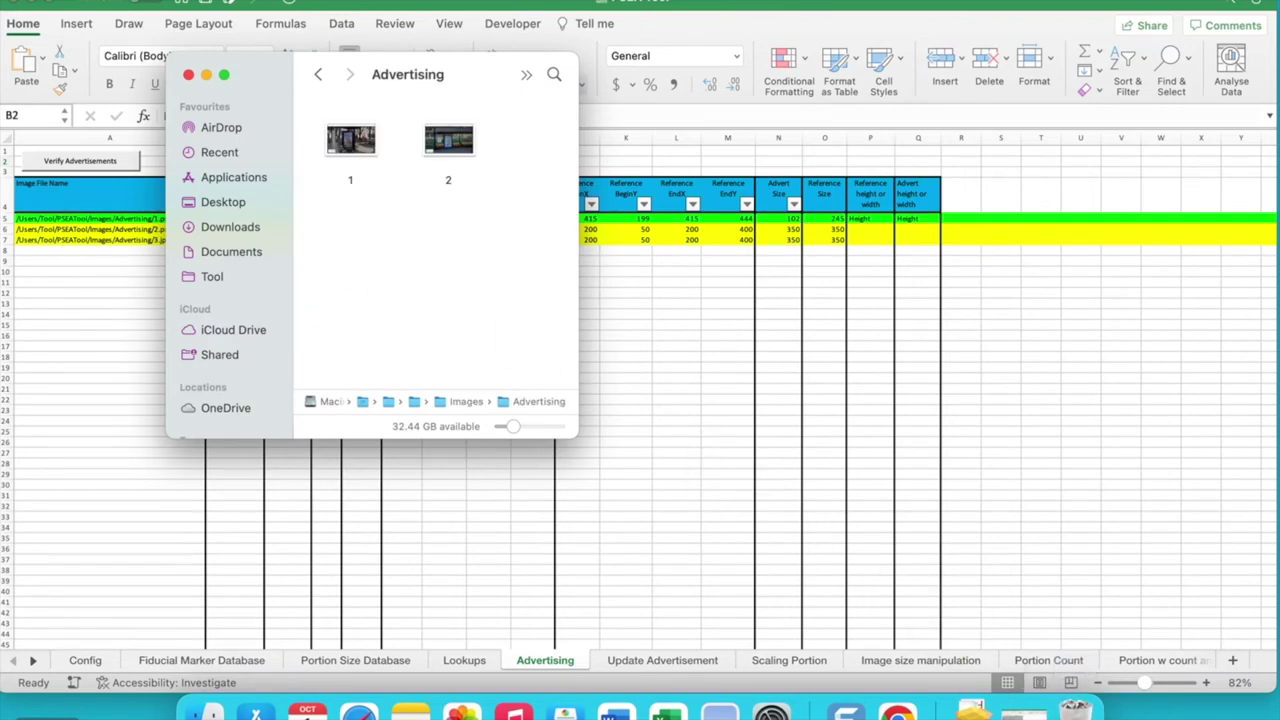
pyautogui.click(206, 76)
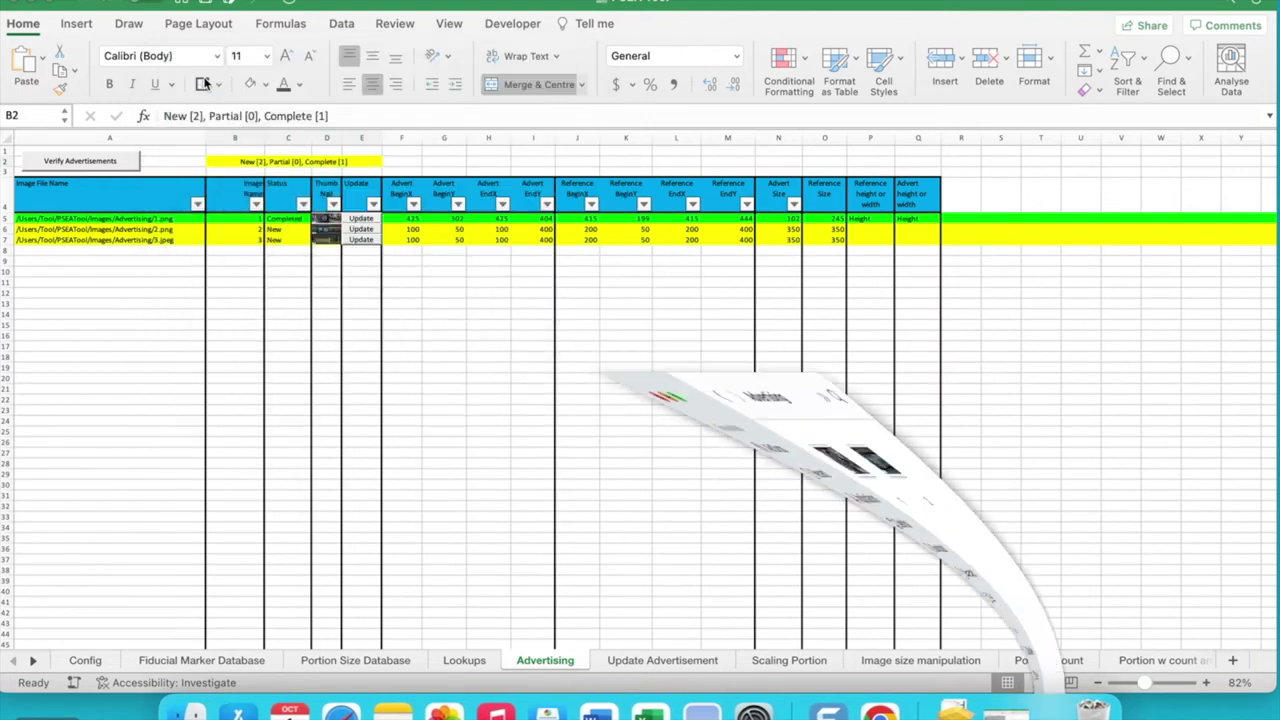
# Rerun the advertisement verification and check the Status entries of images 3 and 2.
pyautogui.click(121, 165)
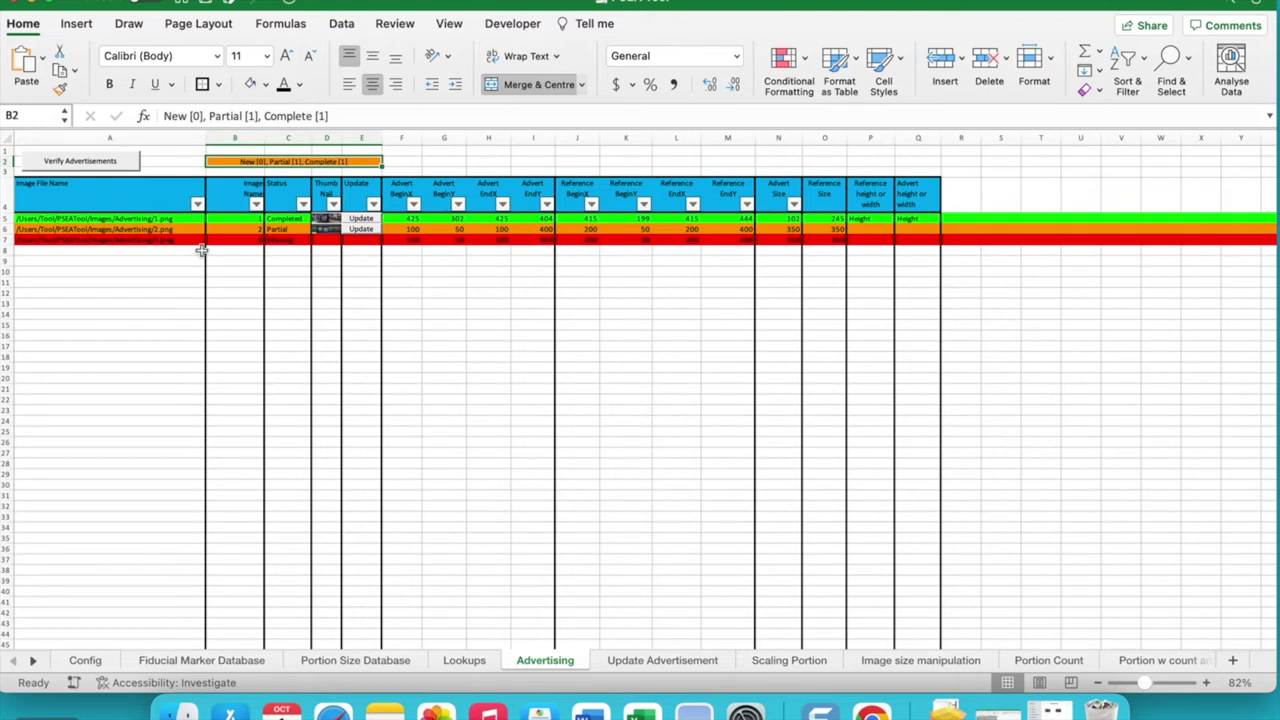
pyautogui.click(287, 241)
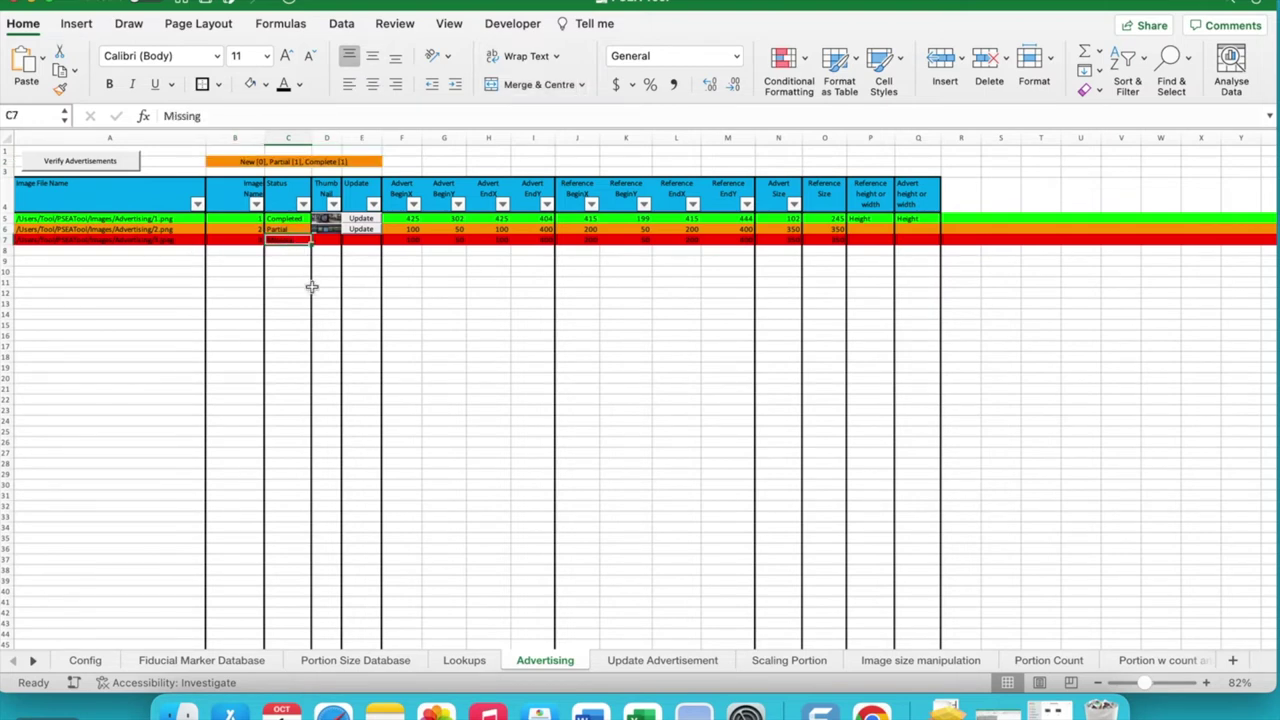
pyautogui.click(287, 229)
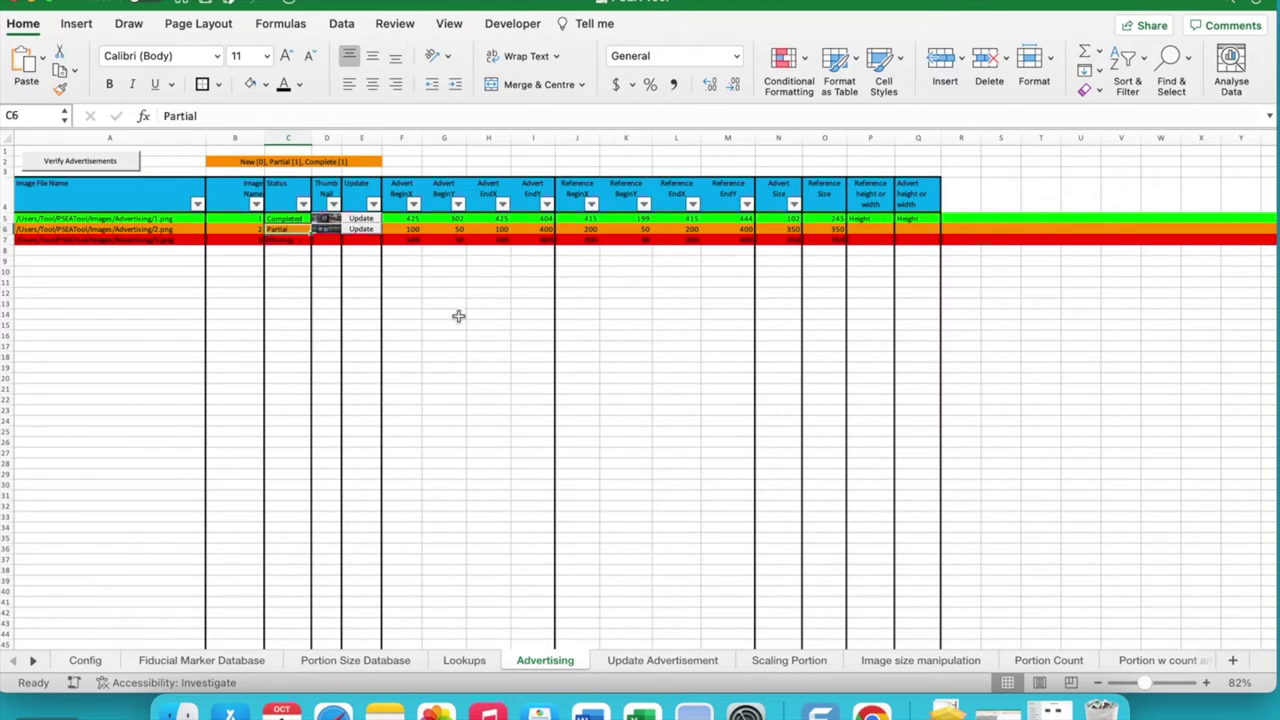
# On the Scaling Portion sheet, set the first entry's Photo ID to 1.
pyautogui.click(786, 661)
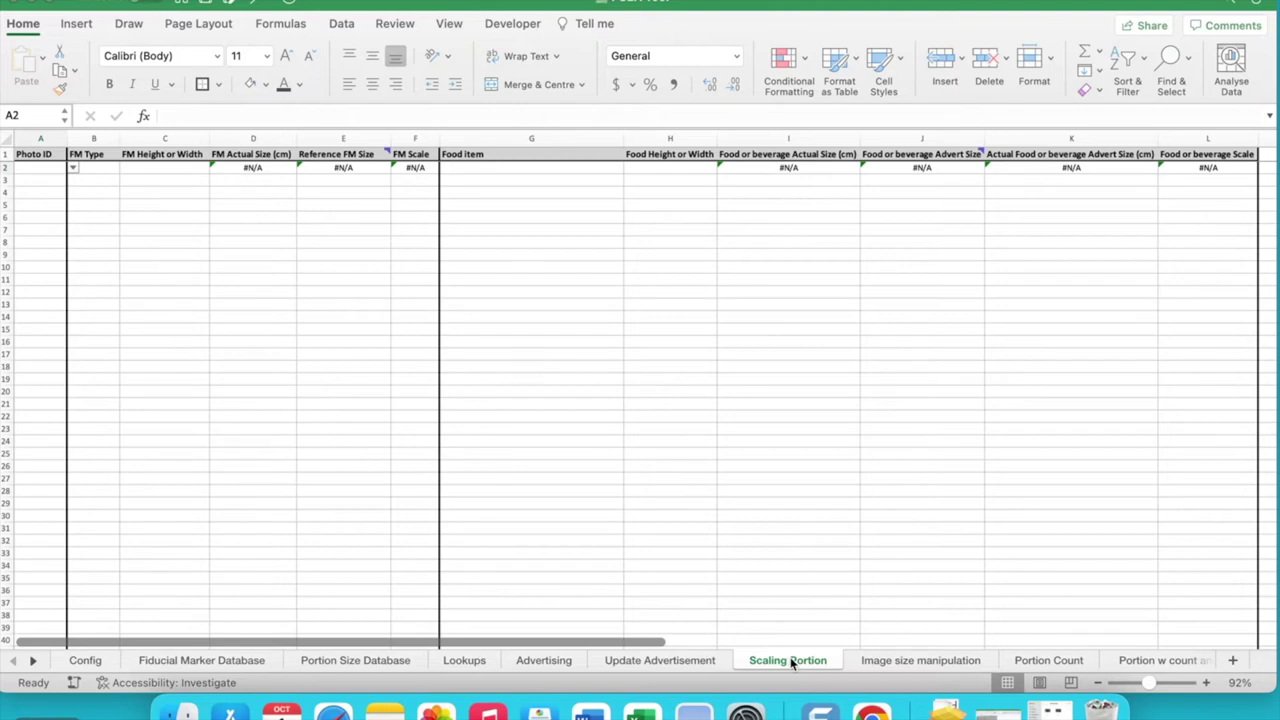
pyautogui.click(75, 170)
pyautogui.click(74, 170)
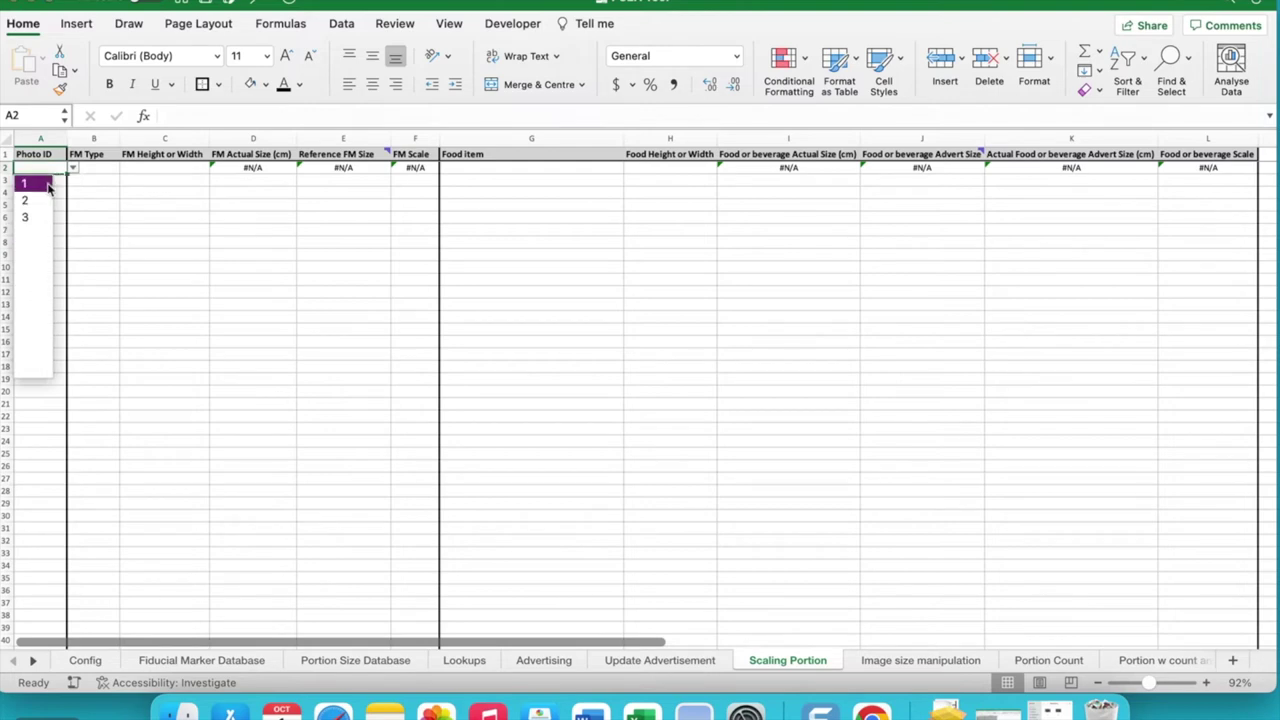
pyautogui.click(48, 185)
# Set the FM Type for photo 1 to Bus shelter and its FM Height or Width to Height.
pyautogui.click(102, 170)
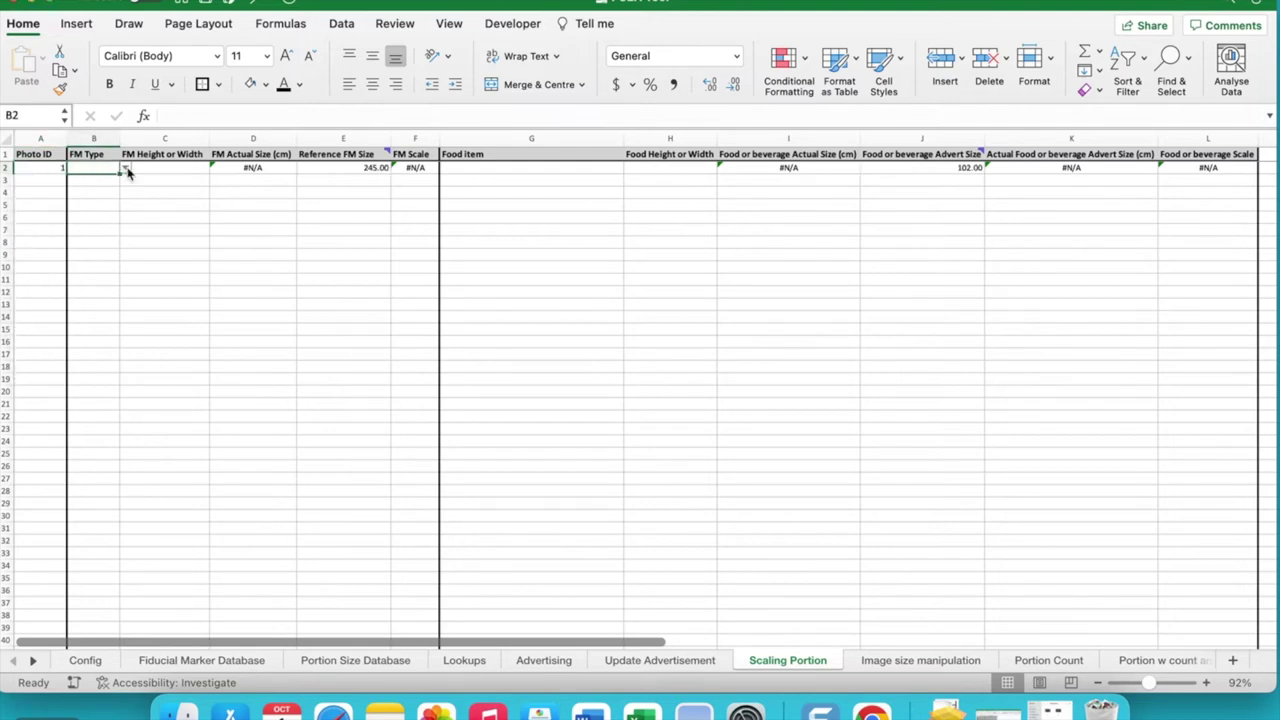
pyautogui.click(125, 170)
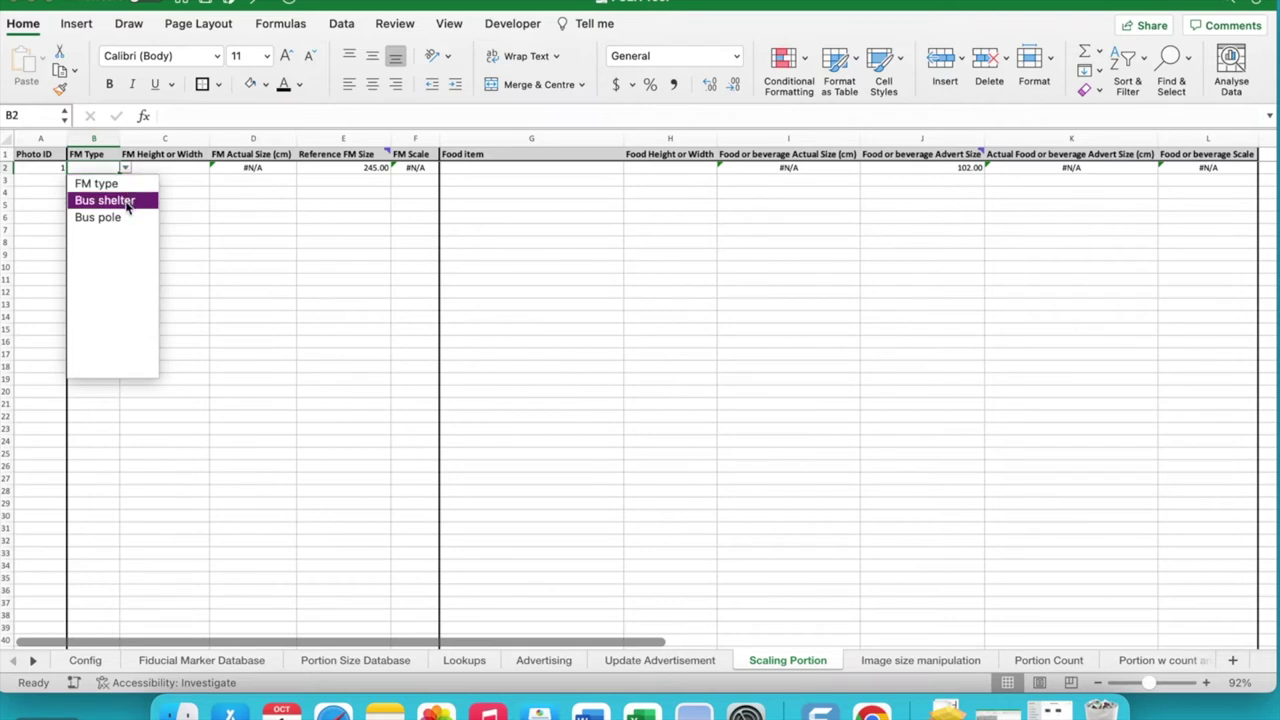
pyautogui.click(127, 201)
pyautogui.click(161, 168)
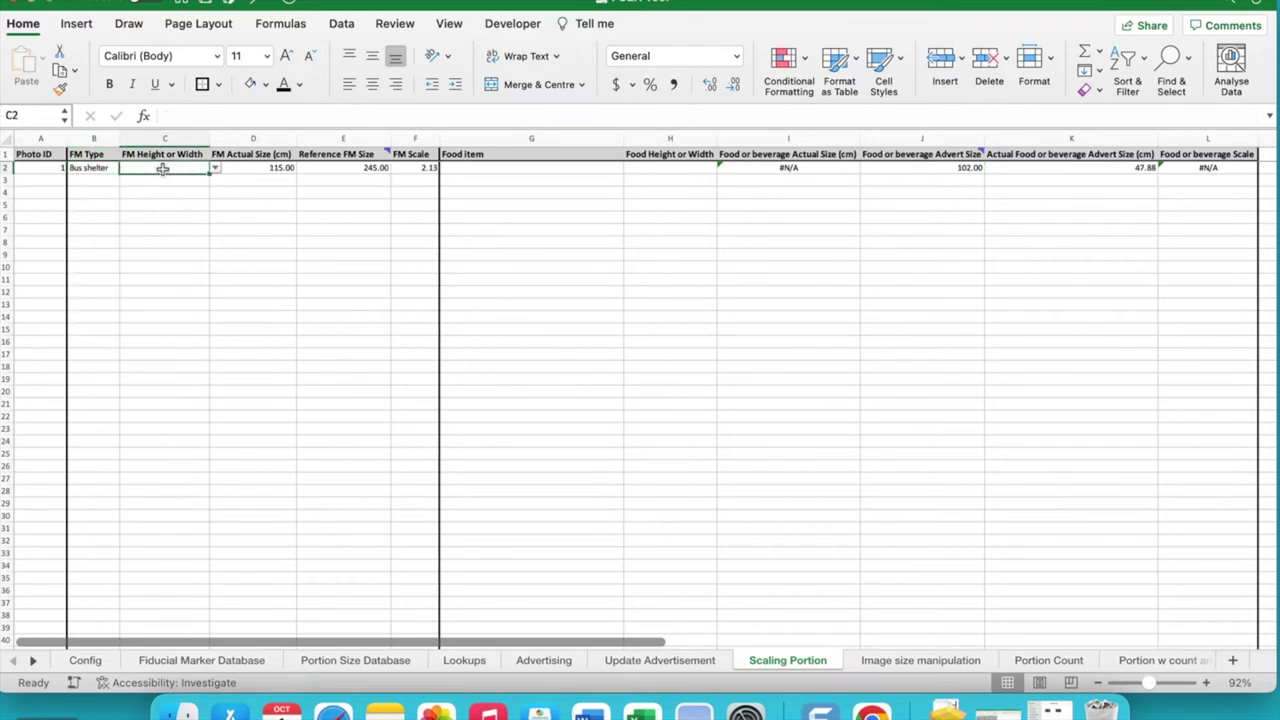
pyautogui.click(214, 169)
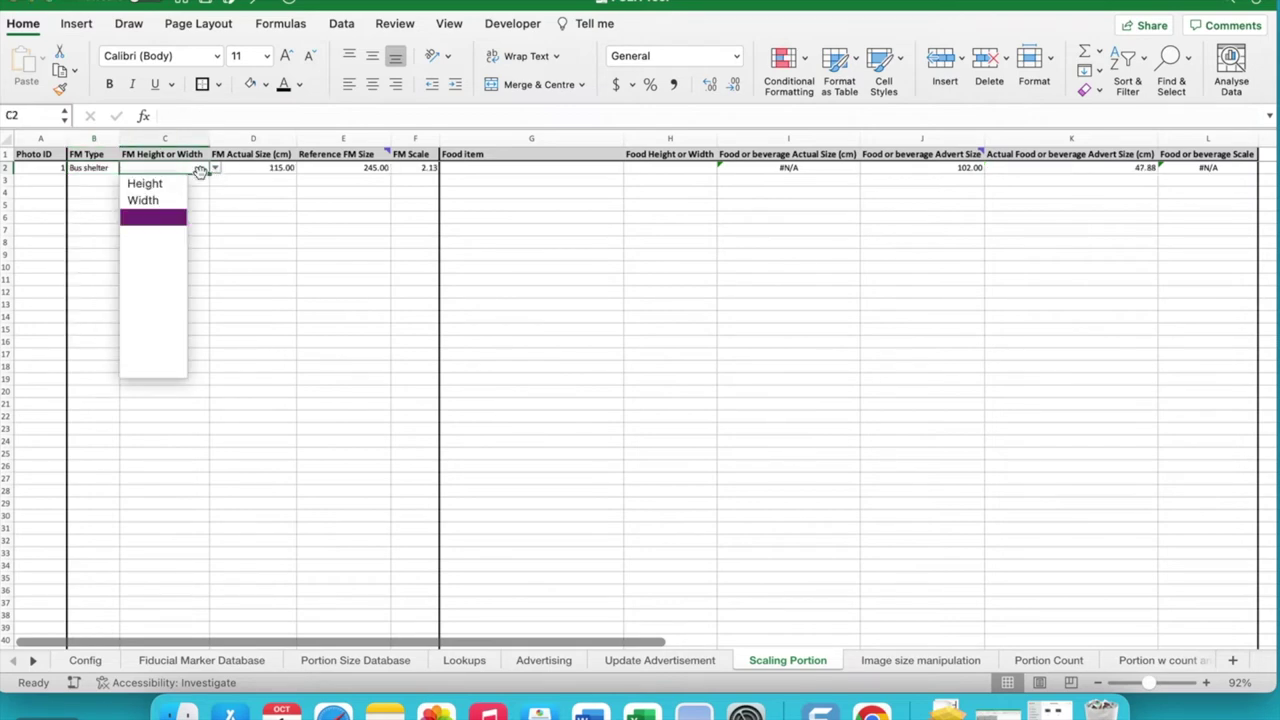
pyautogui.click(172, 185)
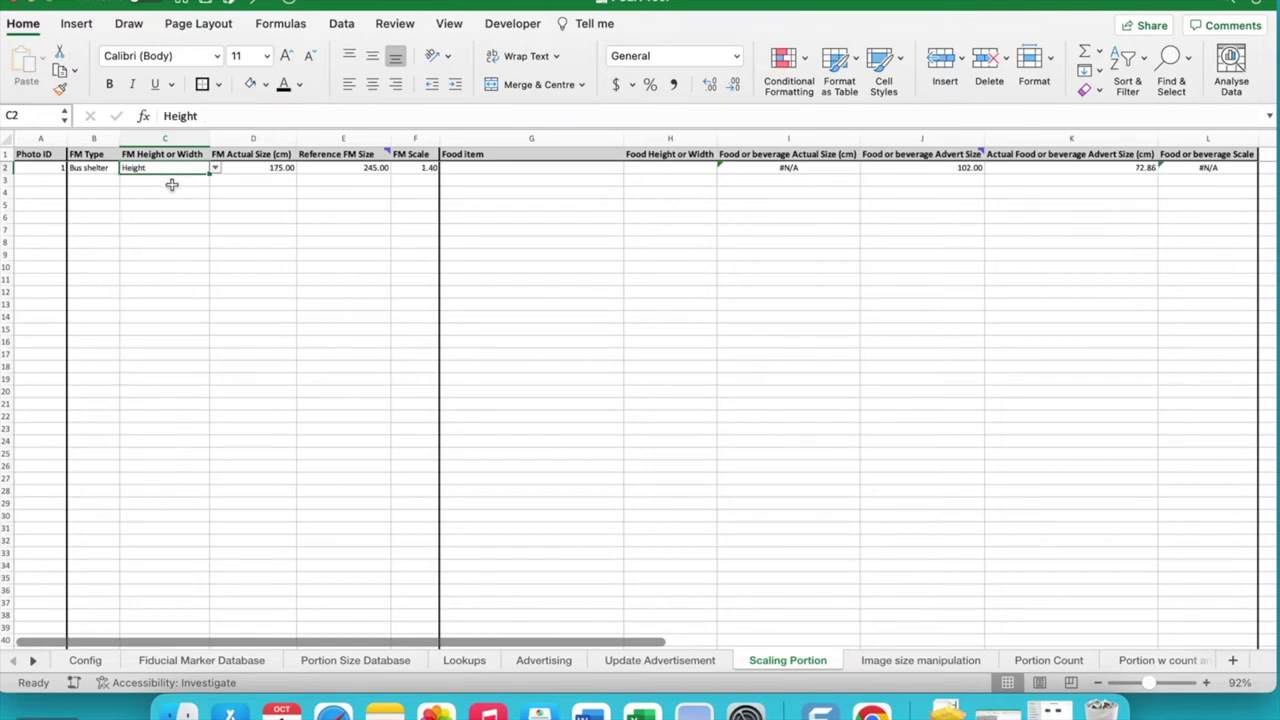
# Examine the FM Actual Size formula in row 2 and compare it with the Fiducial Marker Database sheet it looks up.
pyautogui.click(250, 170)
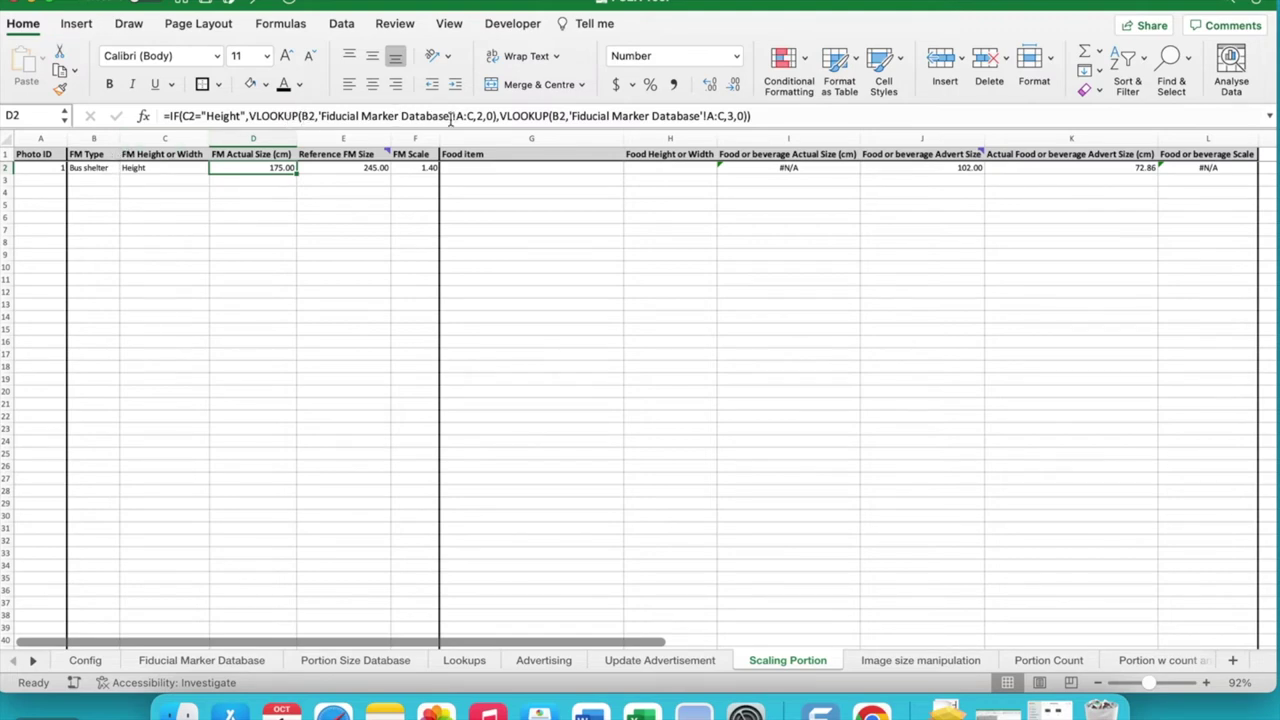
pyautogui.click(222, 662)
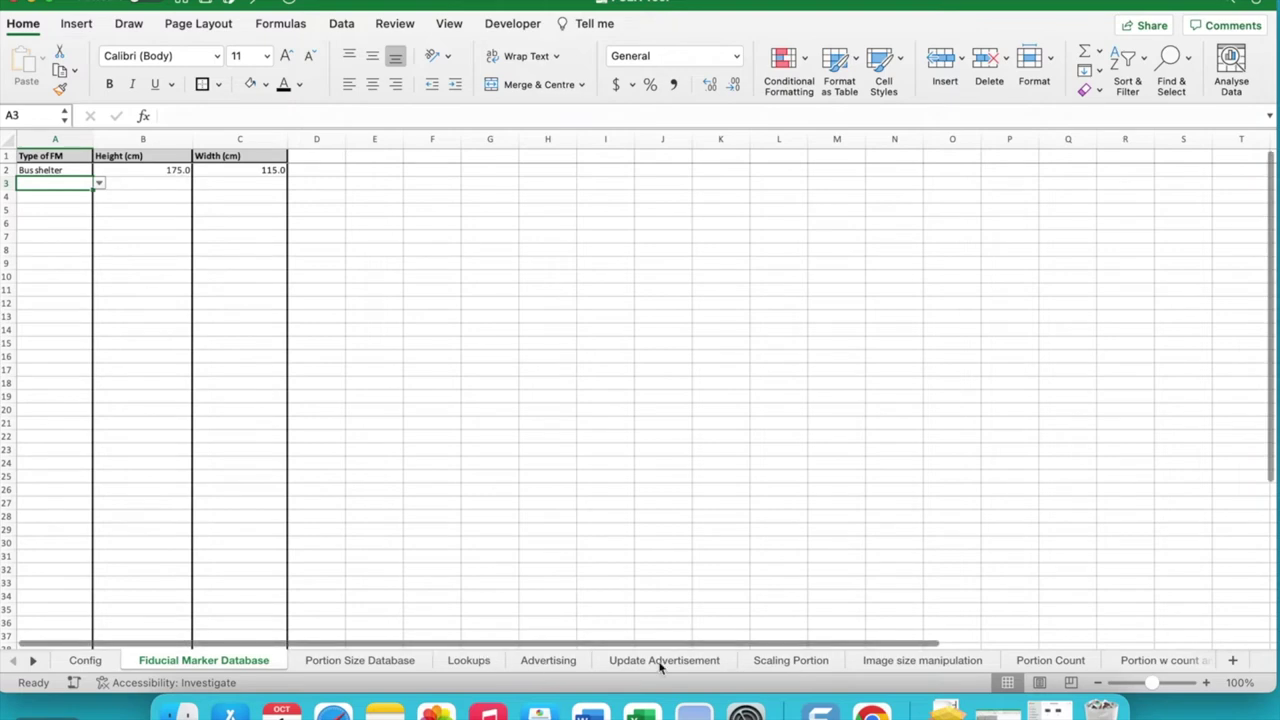
pyautogui.click(773, 660)
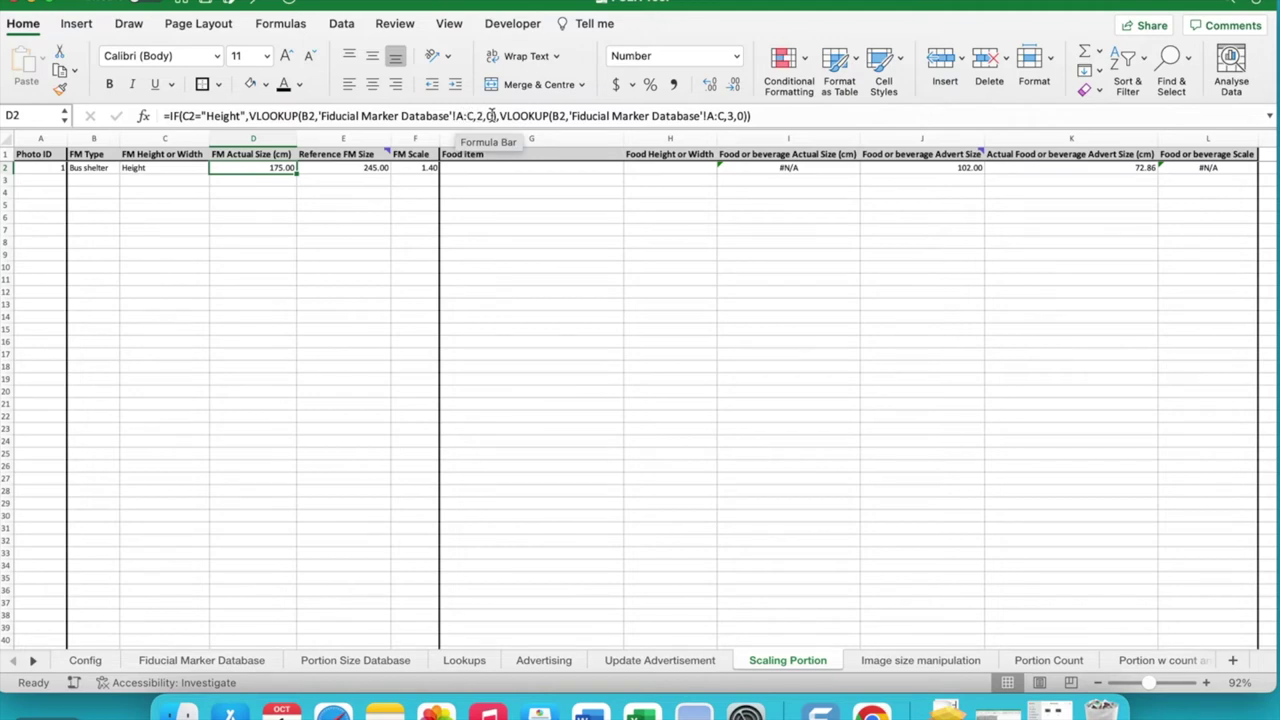
pyautogui.click(229, 662)
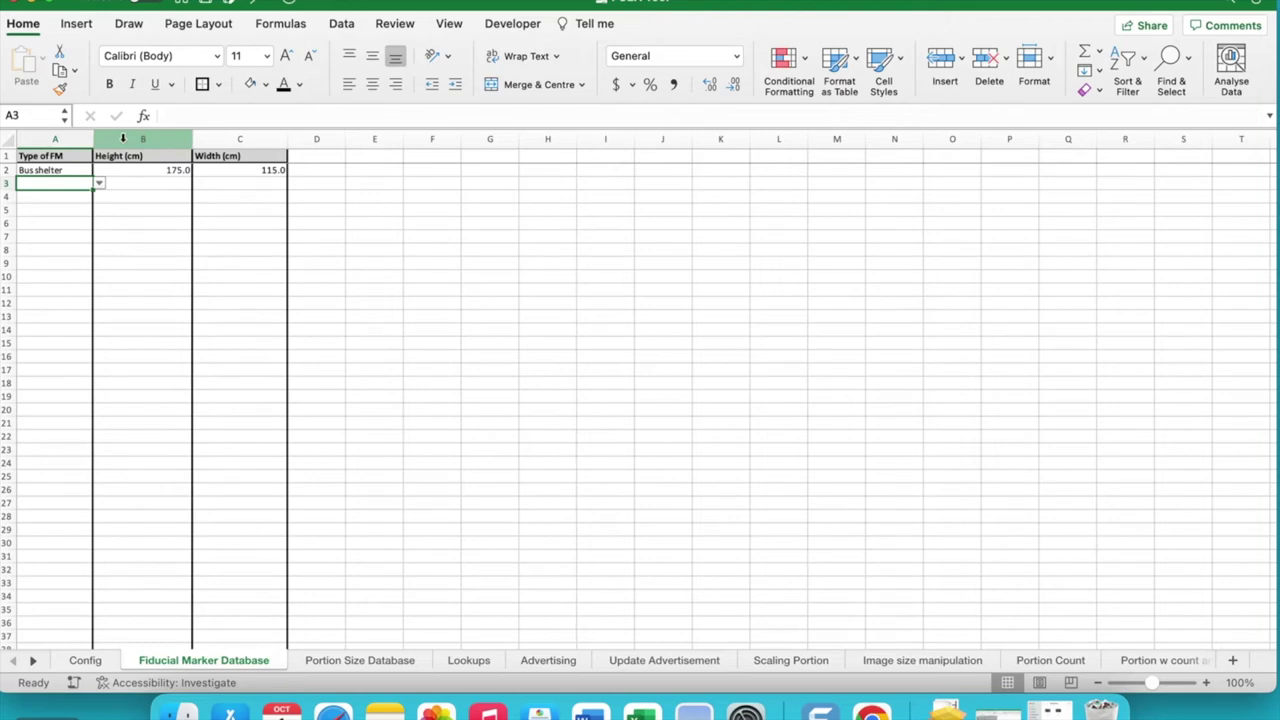
pyautogui.click(821, 664)
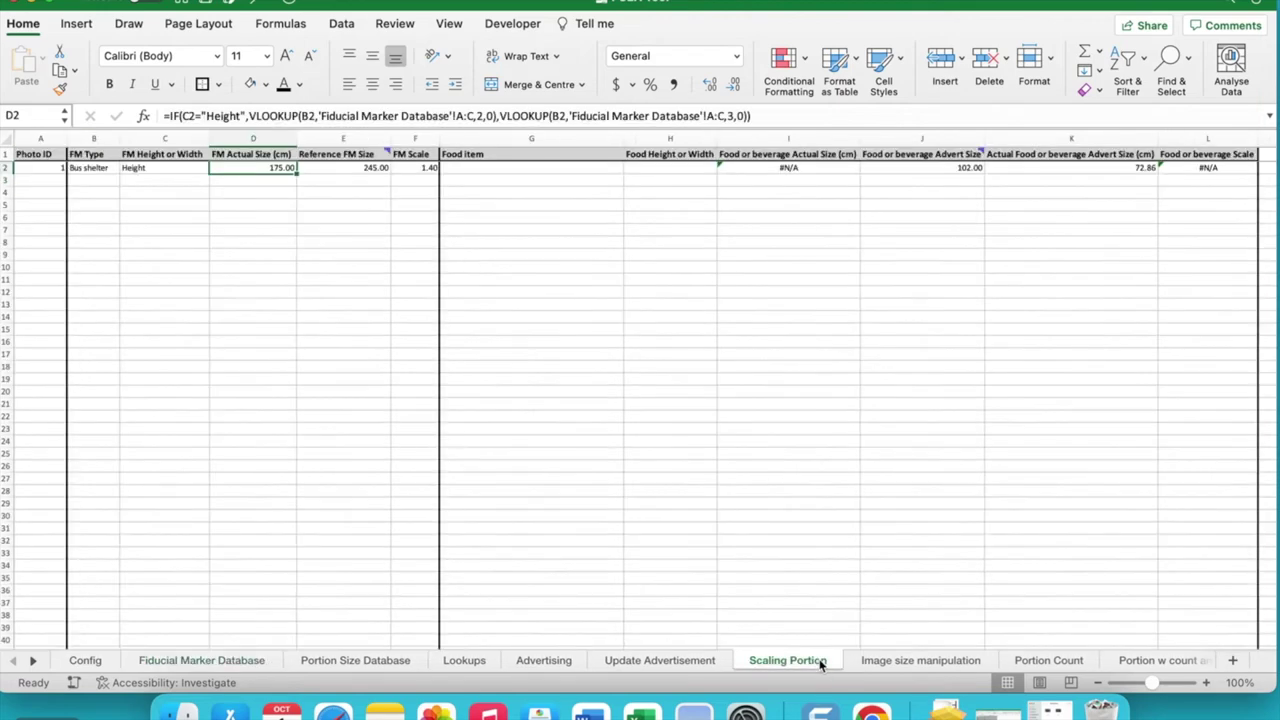
# Check the Reference FM Size formula against the Advertising sheet, and inspect the FM Scale formula in row 2.
pyautogui.click(332, 170)
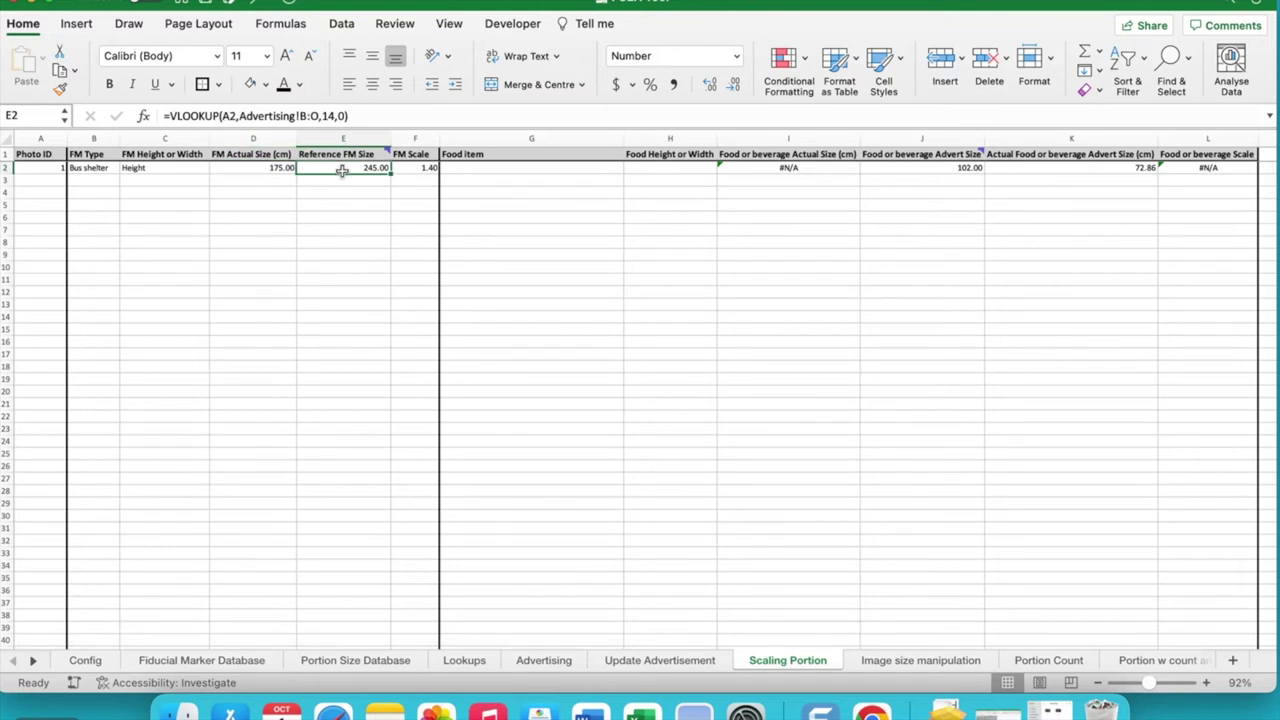
pyautogui.moveTo(388, 153)
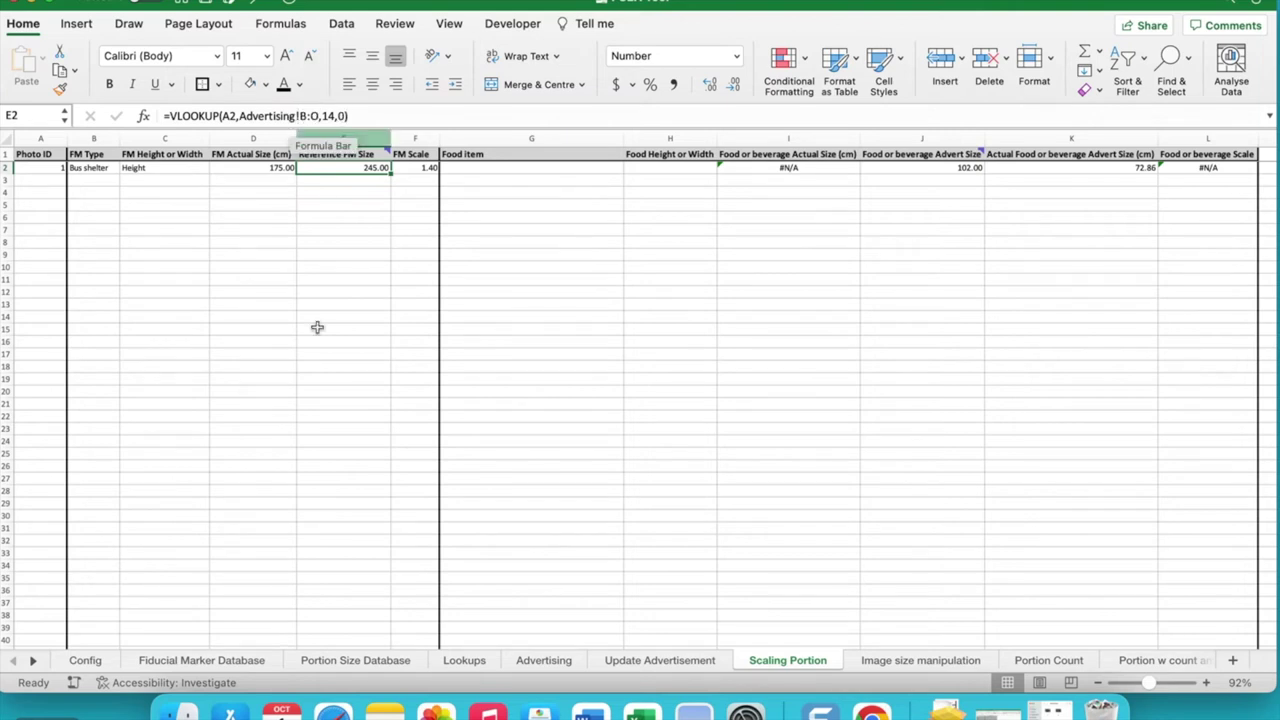
pyautogui.click(527, 662)
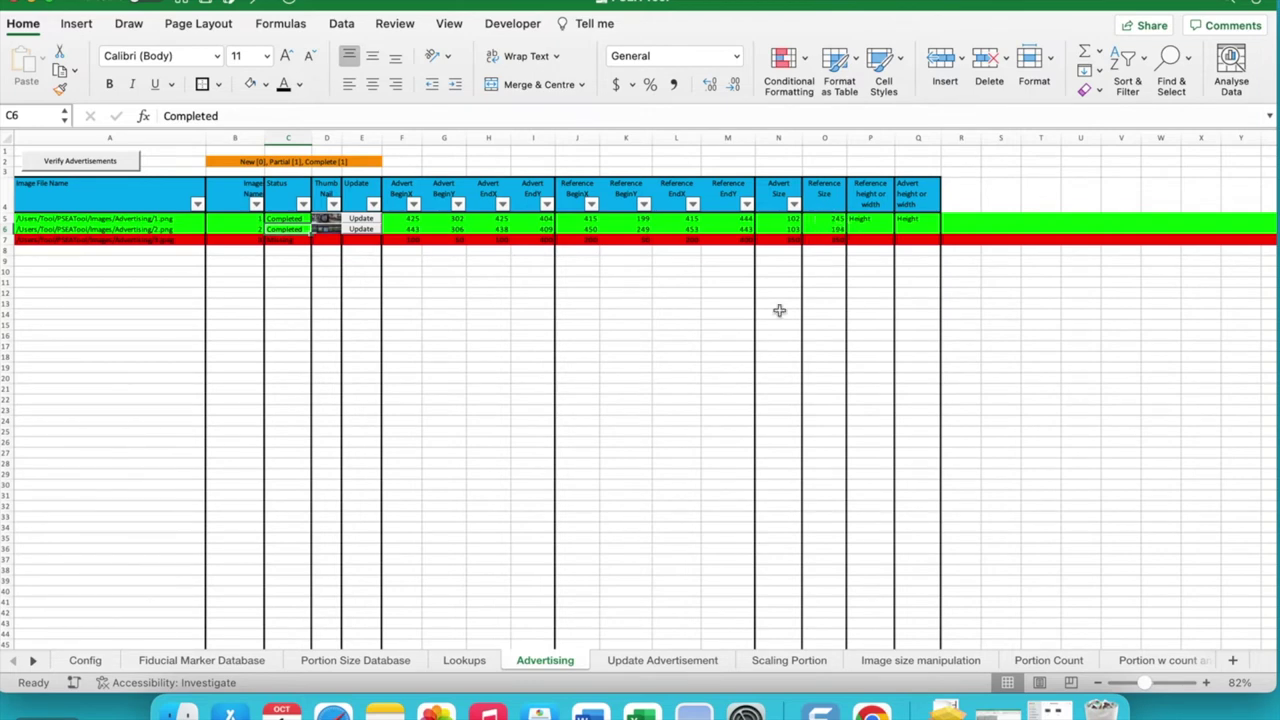
pyautogui.click(787, 660)
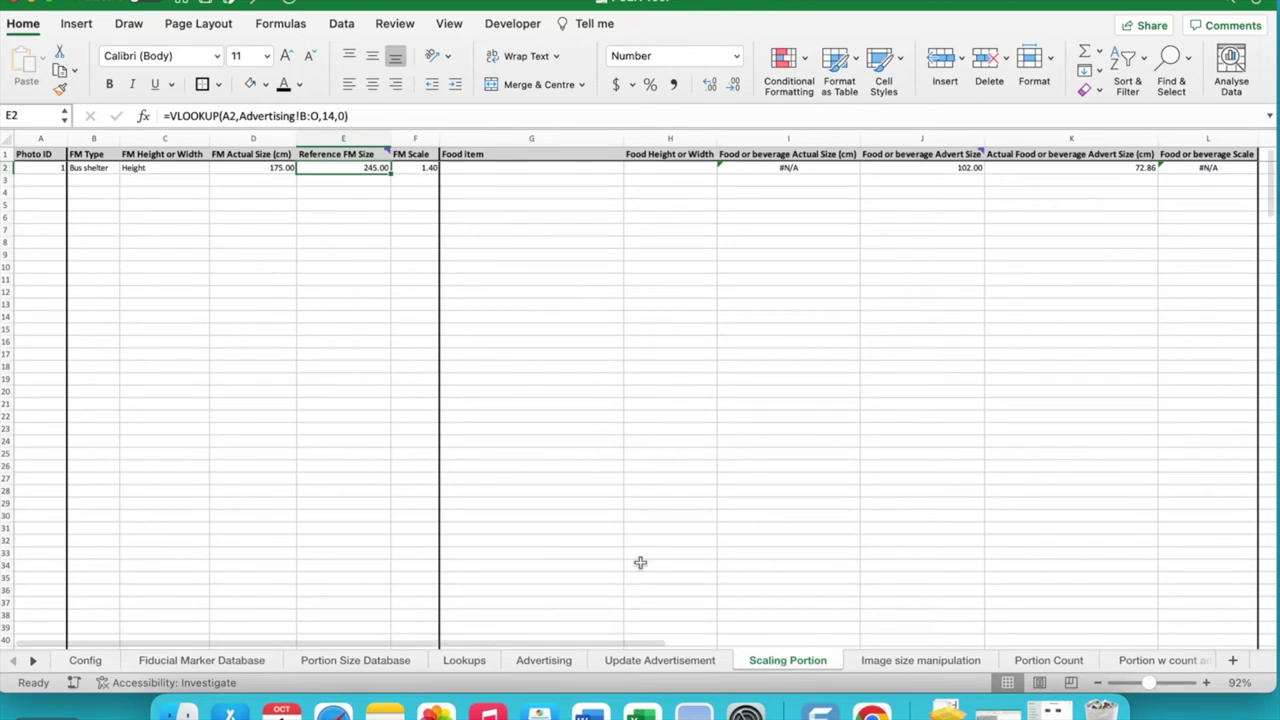
pyautogui.click(422, 169)
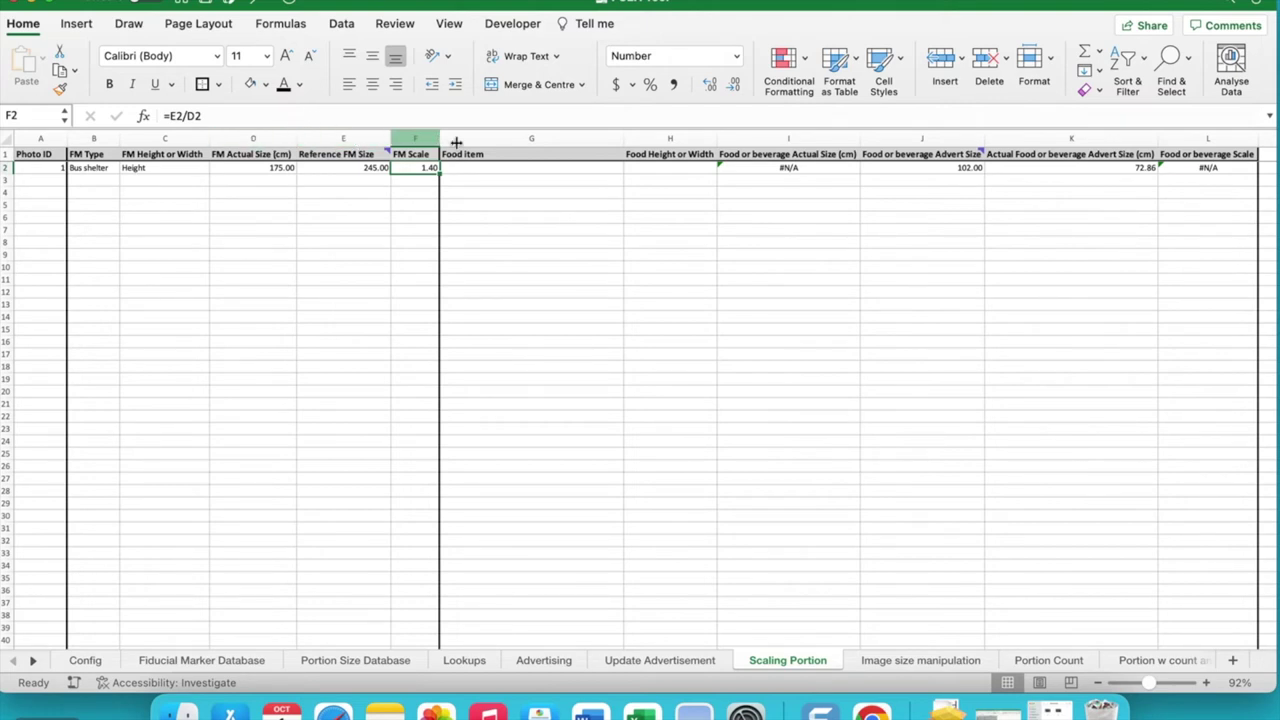
# Set the Food item for photo 1 to "Burger, McDonalds Big Mac" and its Food Height or Width to Height.
pyautogui.click(519, 172)
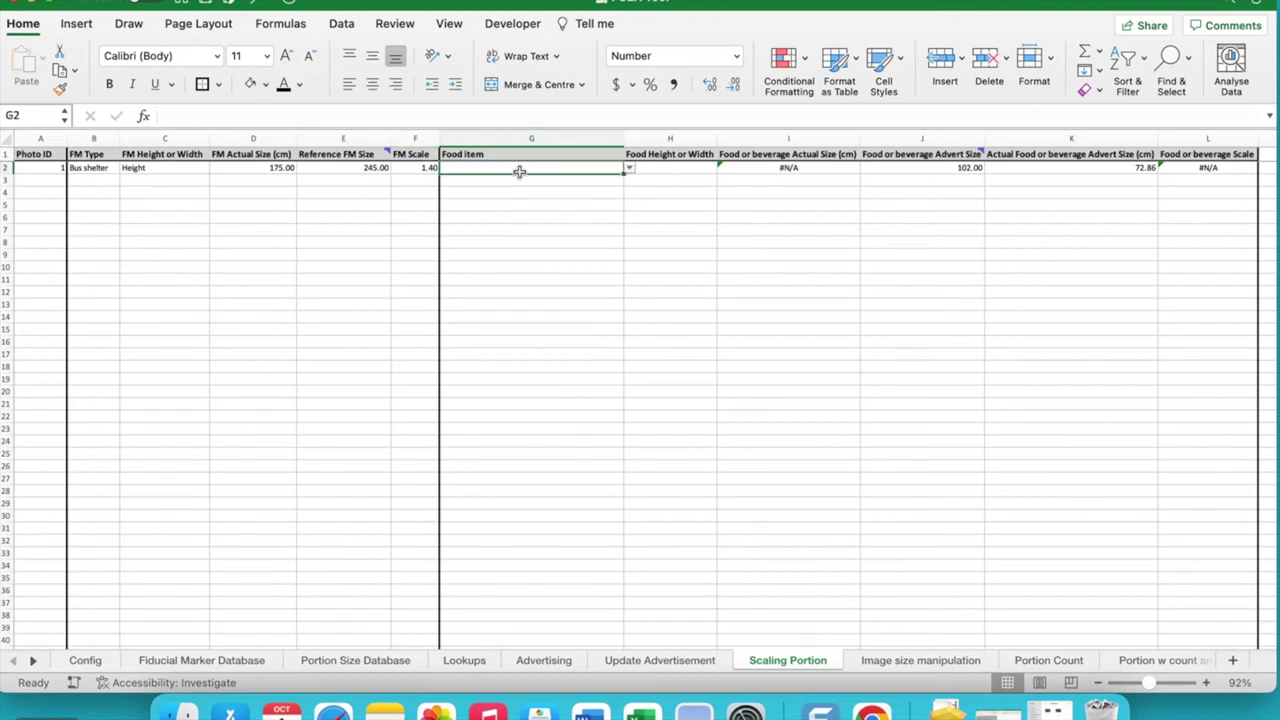
pyautogui.click(630, 172)
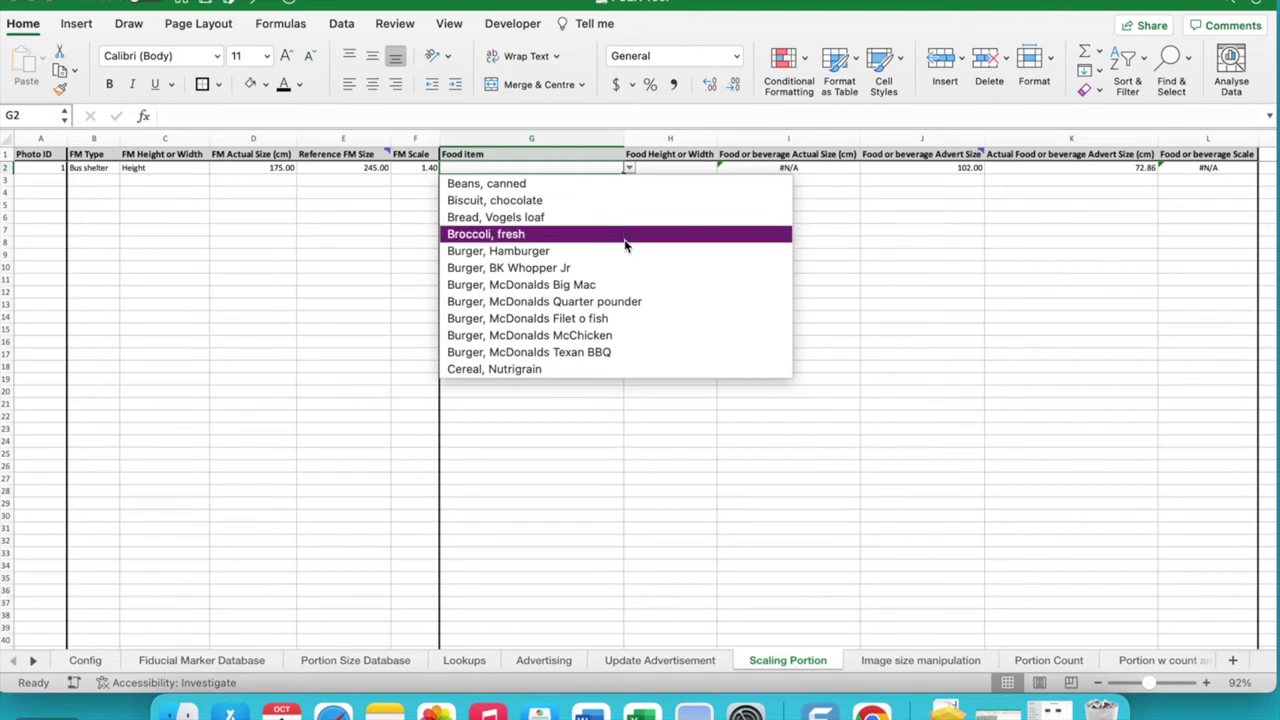
pyautogui.click(620, 285)
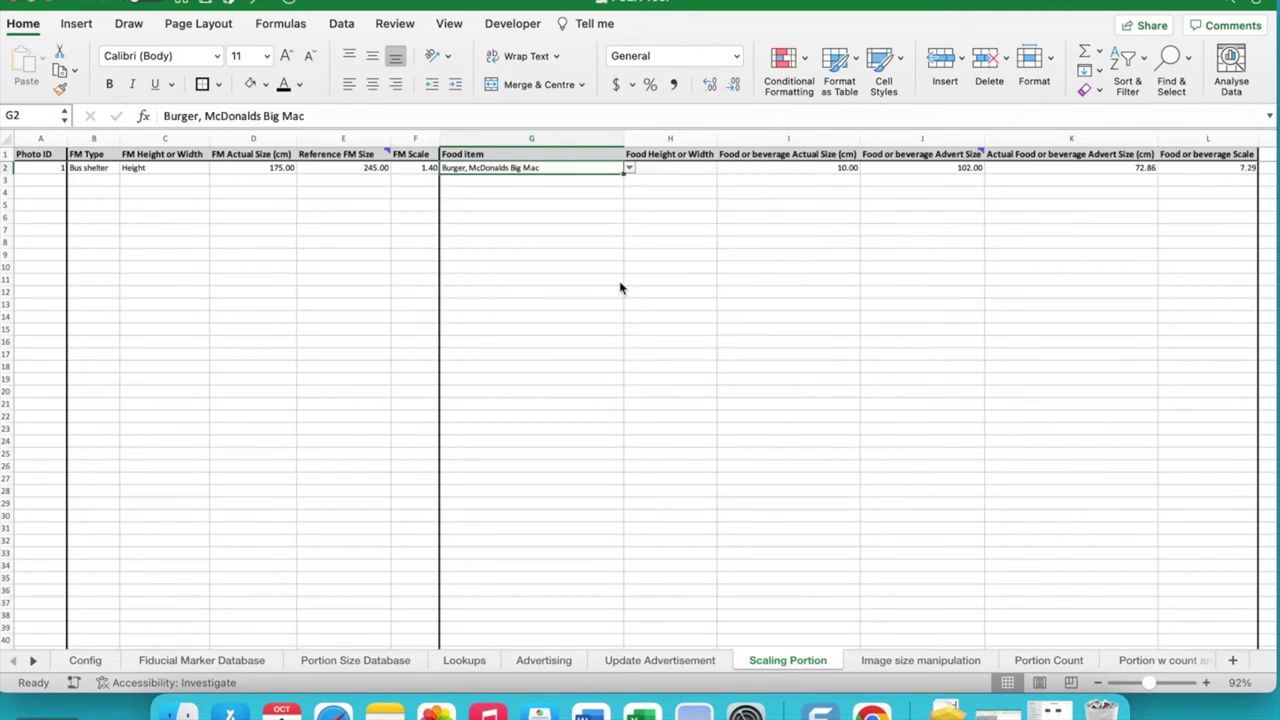
pyautogui.click(677, 170)
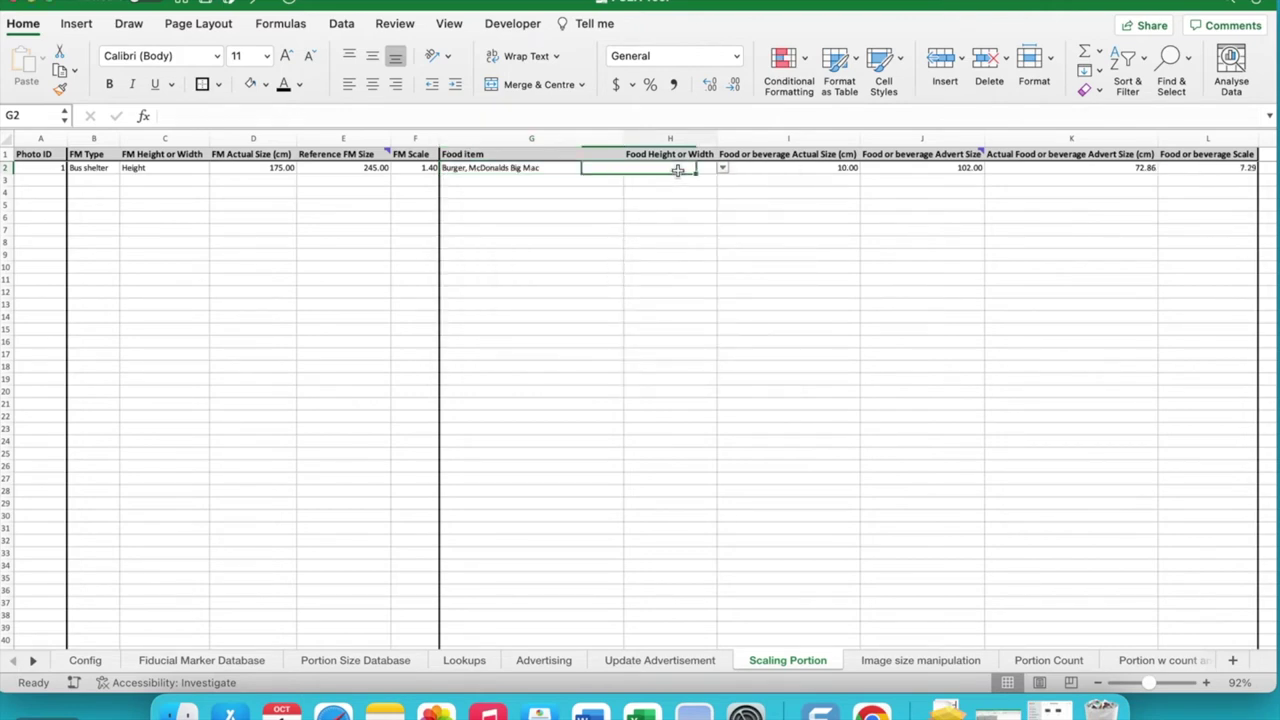
pyautogui.click(722, 170)
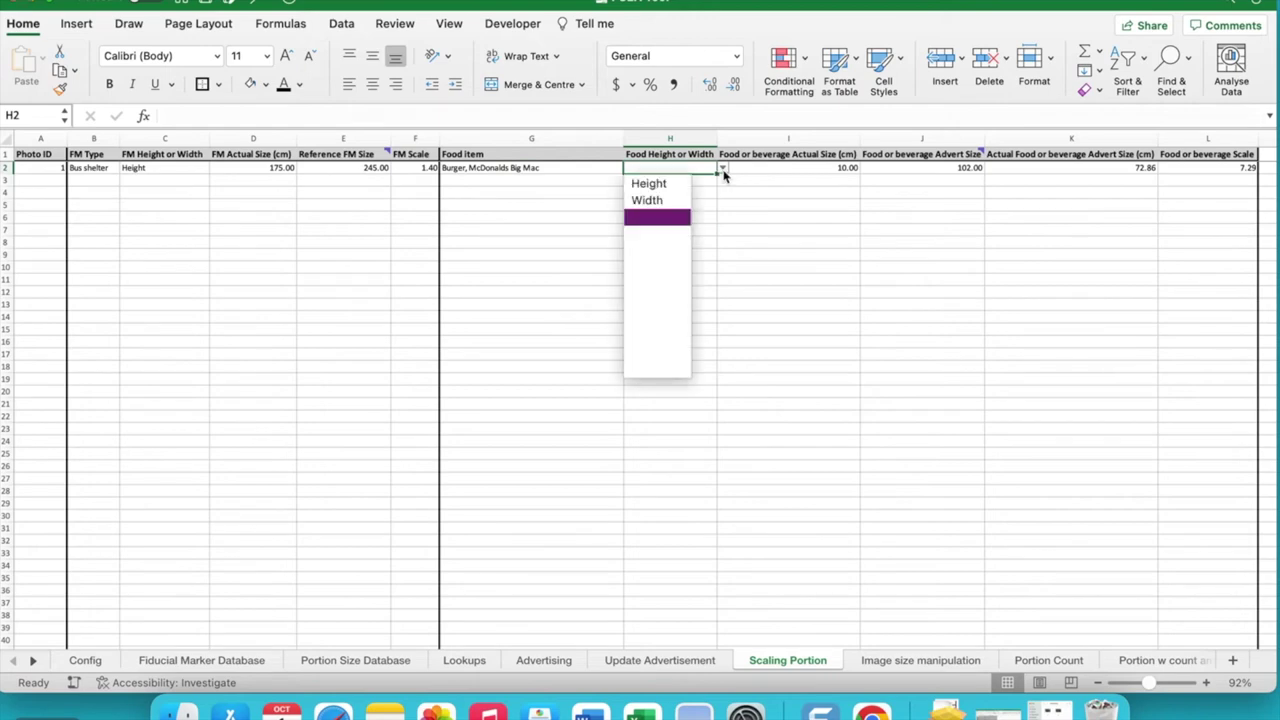
pyautogui.click(686, 186)
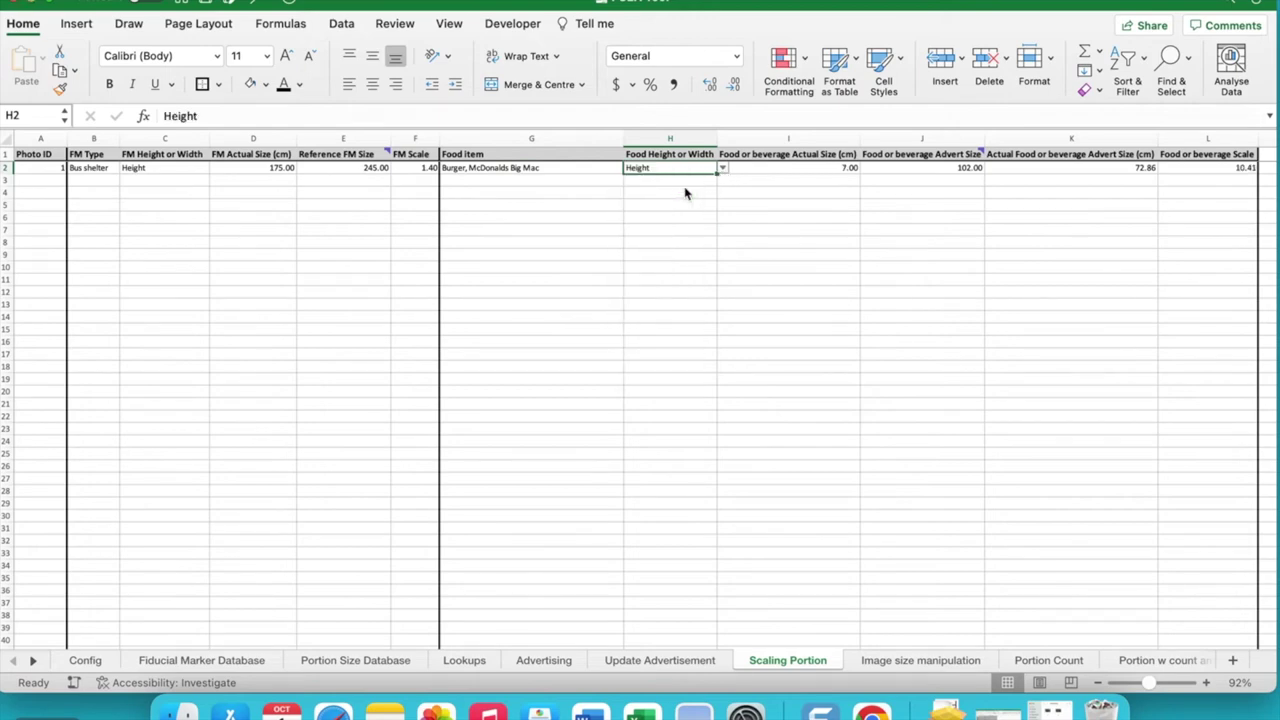
# Examine the Food or beverage Actual Size formula and compare it with the Big Mac entry in the Portion Size Database sheet.
pyautogui.click(771, 172)
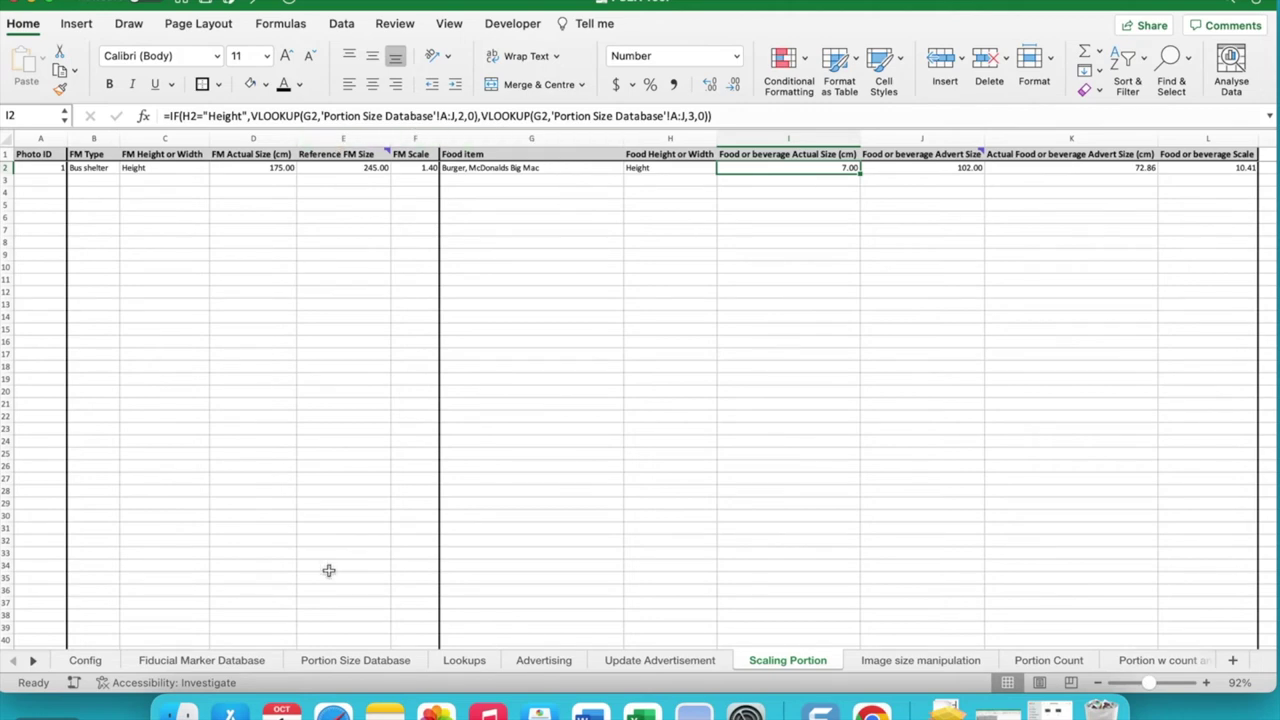
pyautogui.click(350, 661)
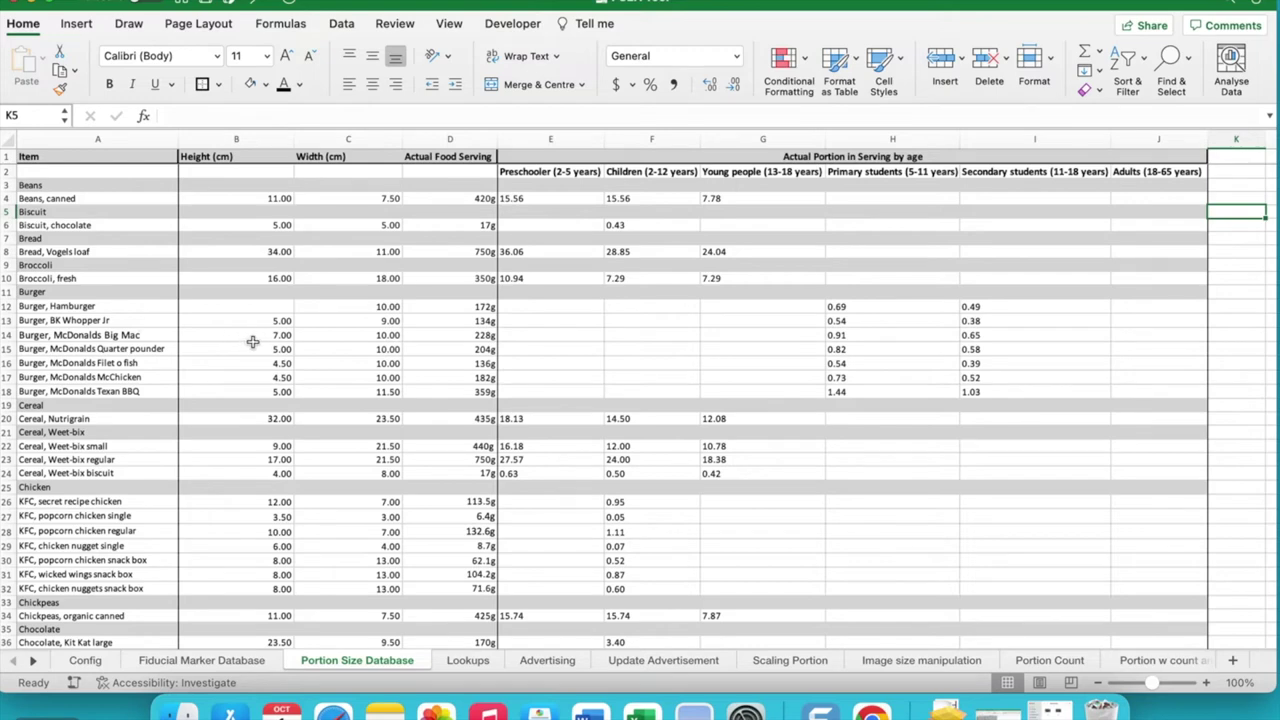
pyautogui.click(777, 668)
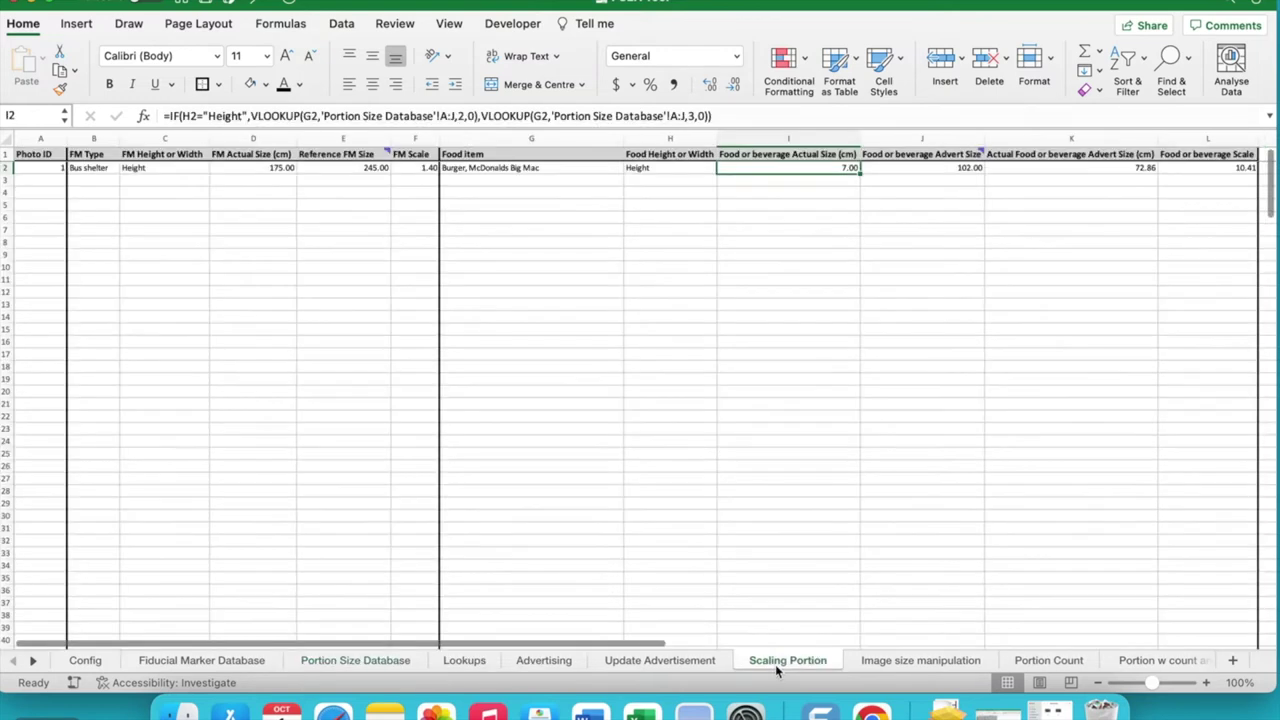
# Examine the Food or beverage Advert Size formula in row 2 and compare it with the Advert Size column on the Advertising sheet.
pyautogui.click(901, 170)
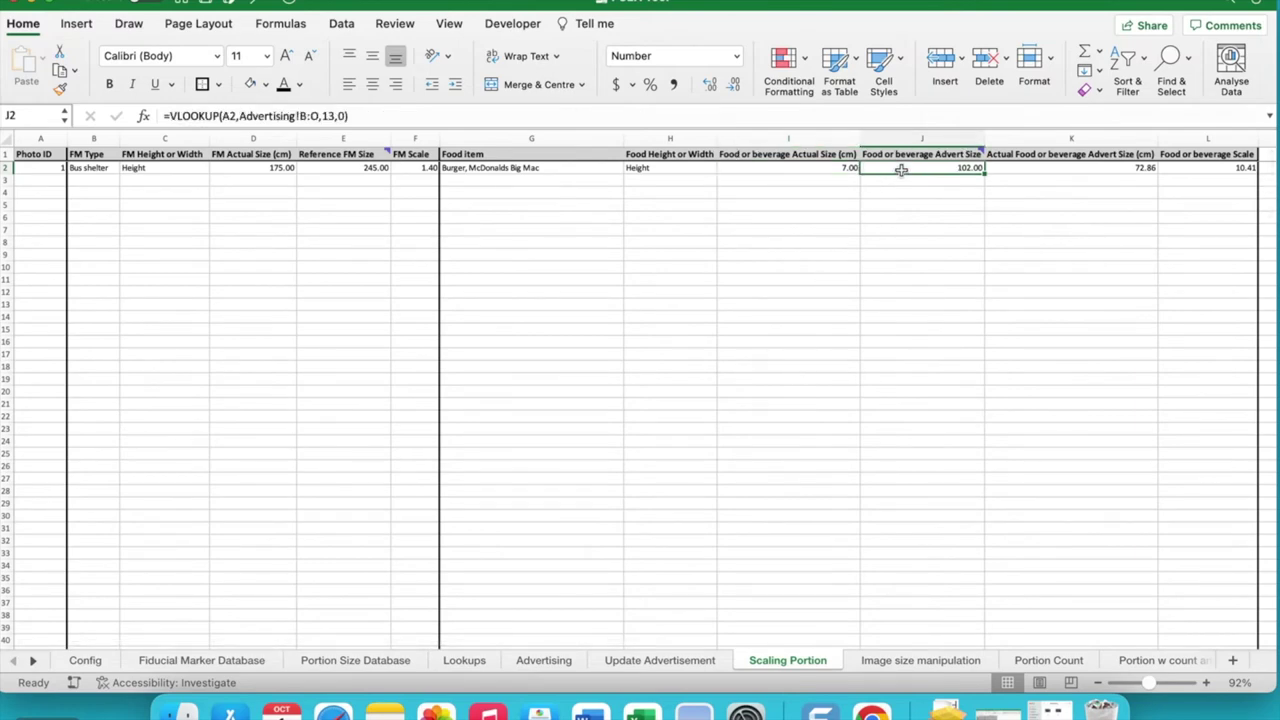
pyautogui.hscroll(6, 901, 170)
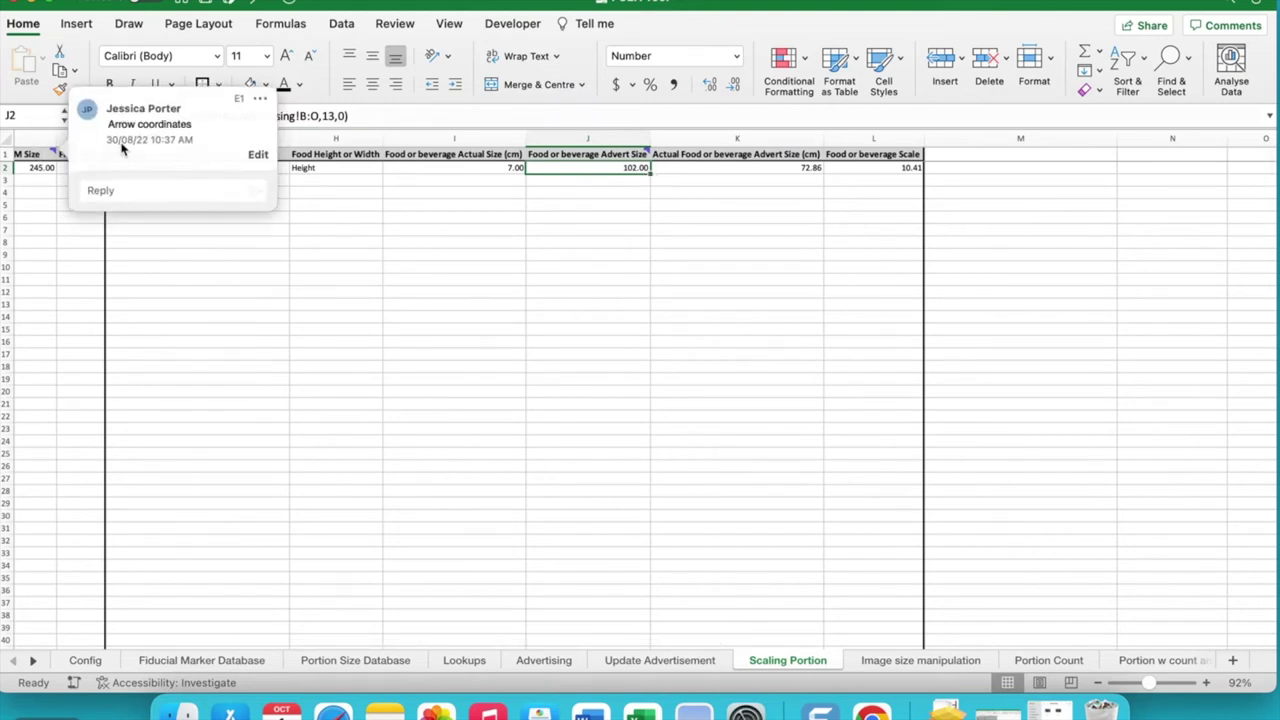
pyautogui.hscroll(-2, 148, 268)
pyautogui.hscroll(-3, 148, 268)
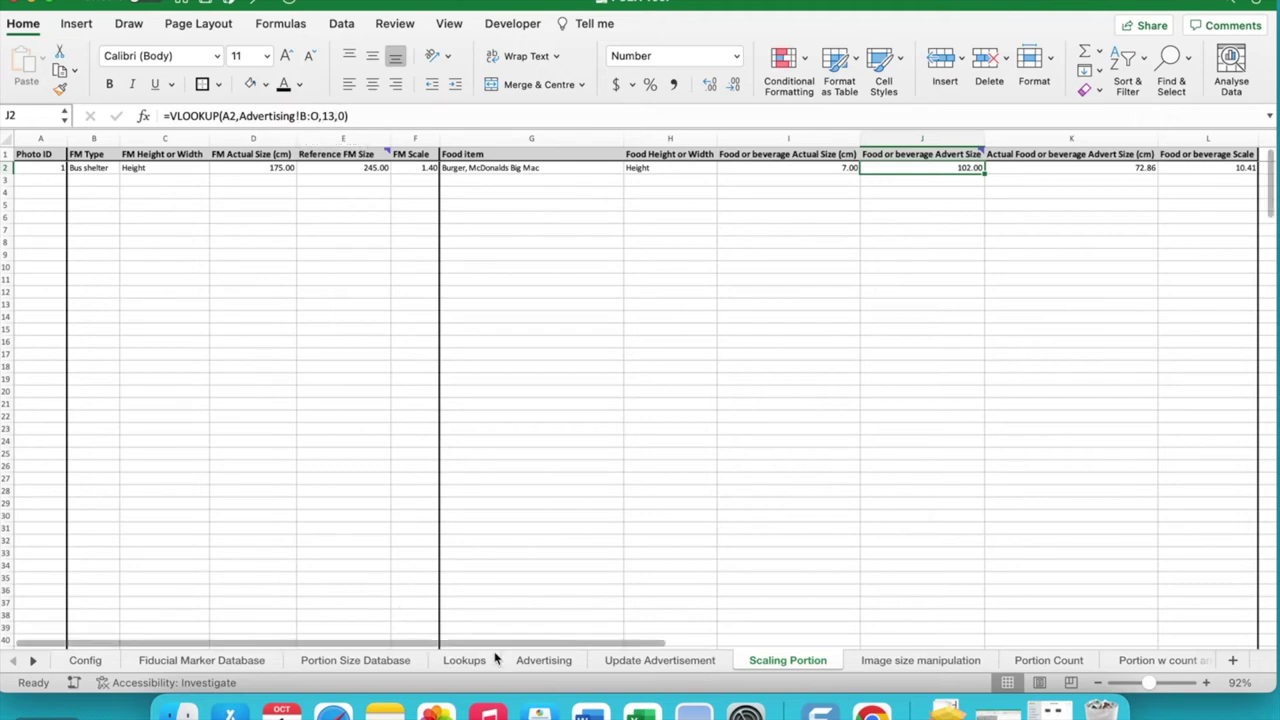
pyautogui.click(537, 665)
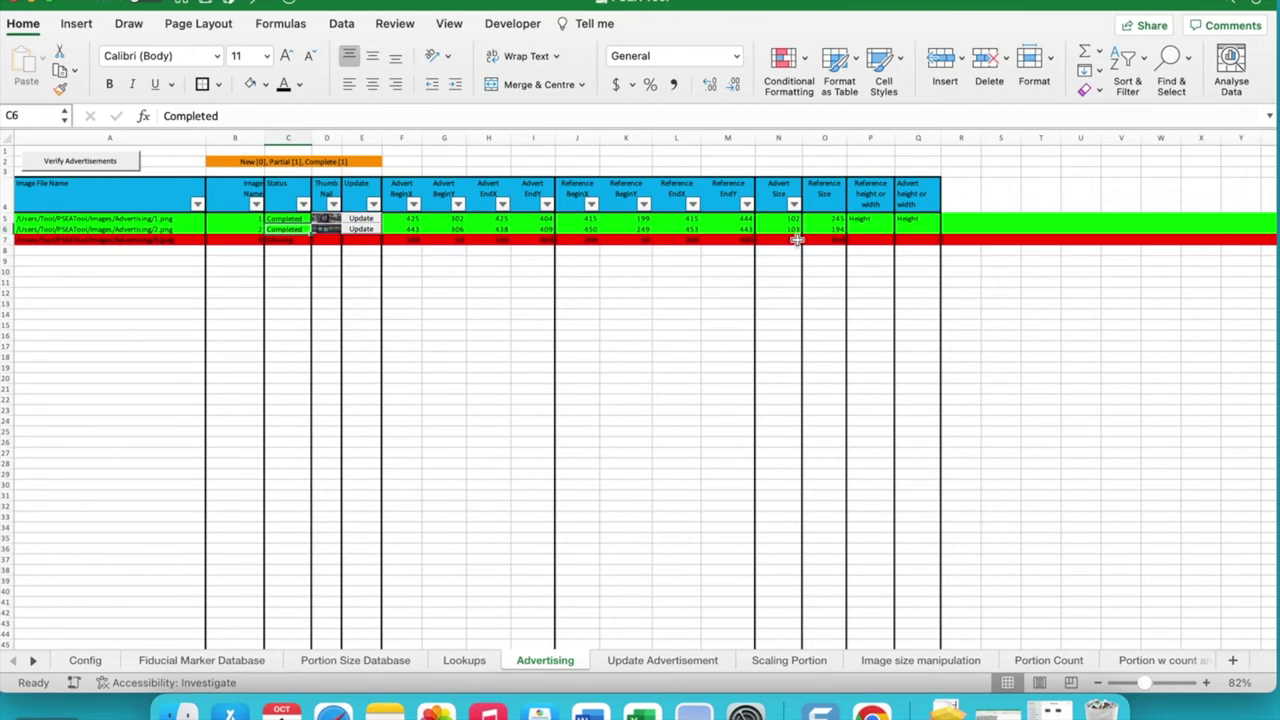
pyautogui.click(812, 664)
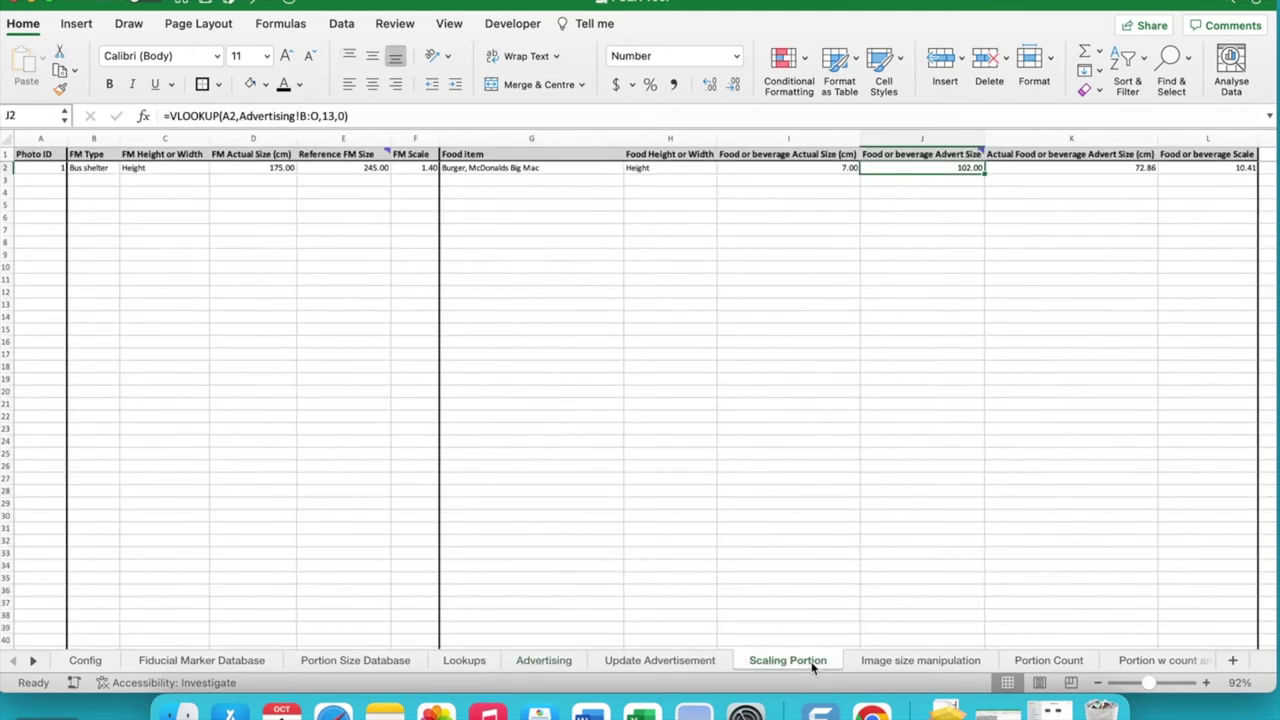
# Inspect the formulas for Actual Food or beverage Advert Size and Food or beverage Scale in row 2.
pyautogui.click(1052, 170)
pyautogui.hscroll(5, 983, 190)
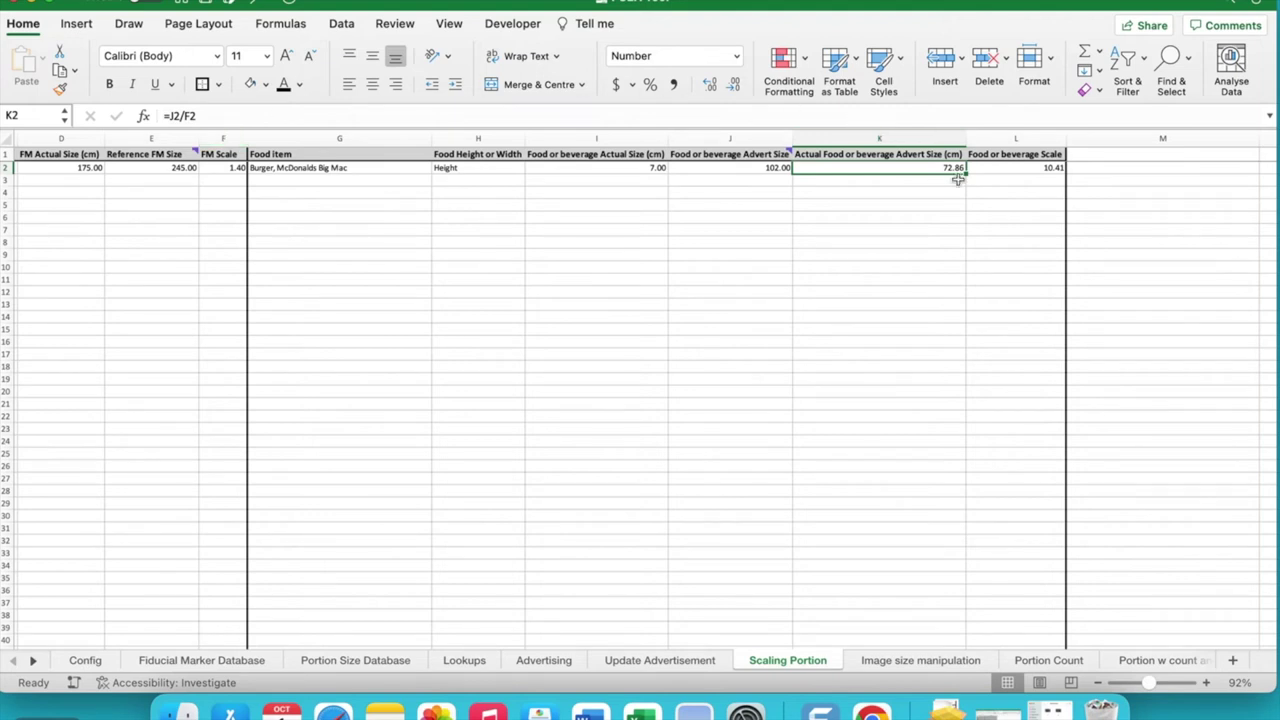
pyautogui.click(1005, 171)
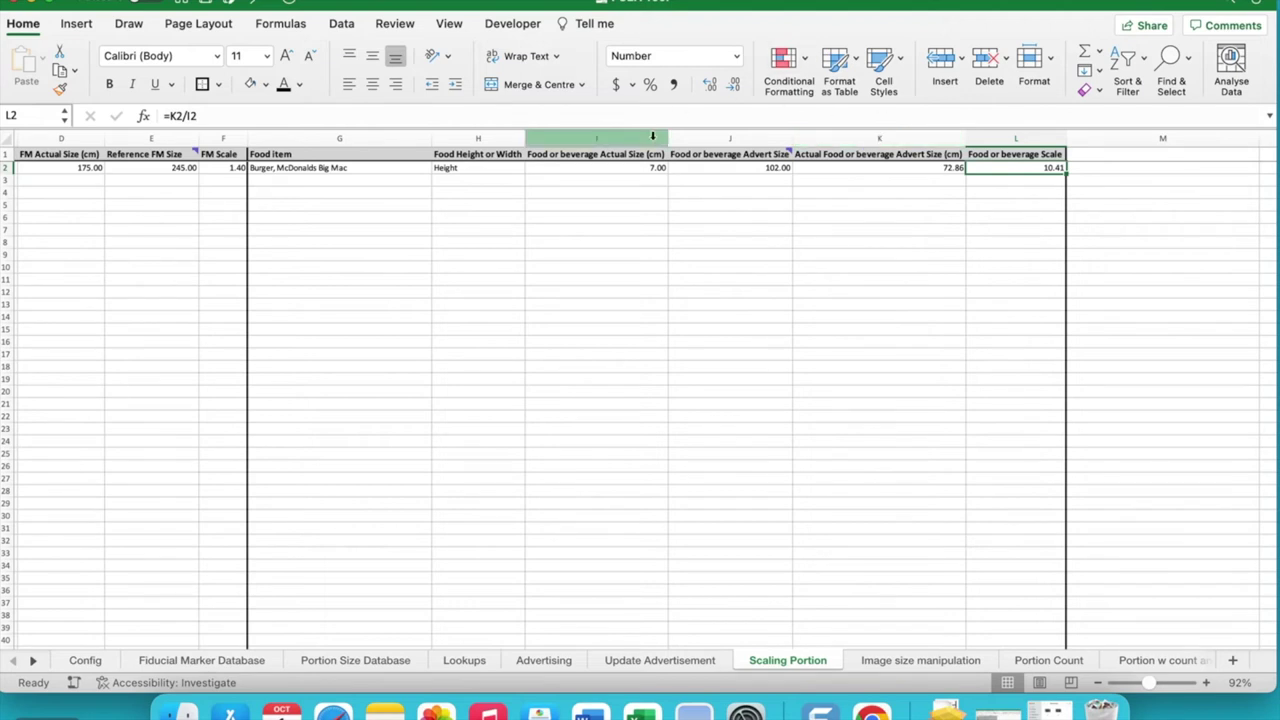
# In row 3 of the Scaling Portion sheet, set Photo ID to 2, FM Type to Bus shelter and FM Height or Width to Height.
pyautogui.hscroll(-5, 551, 214)
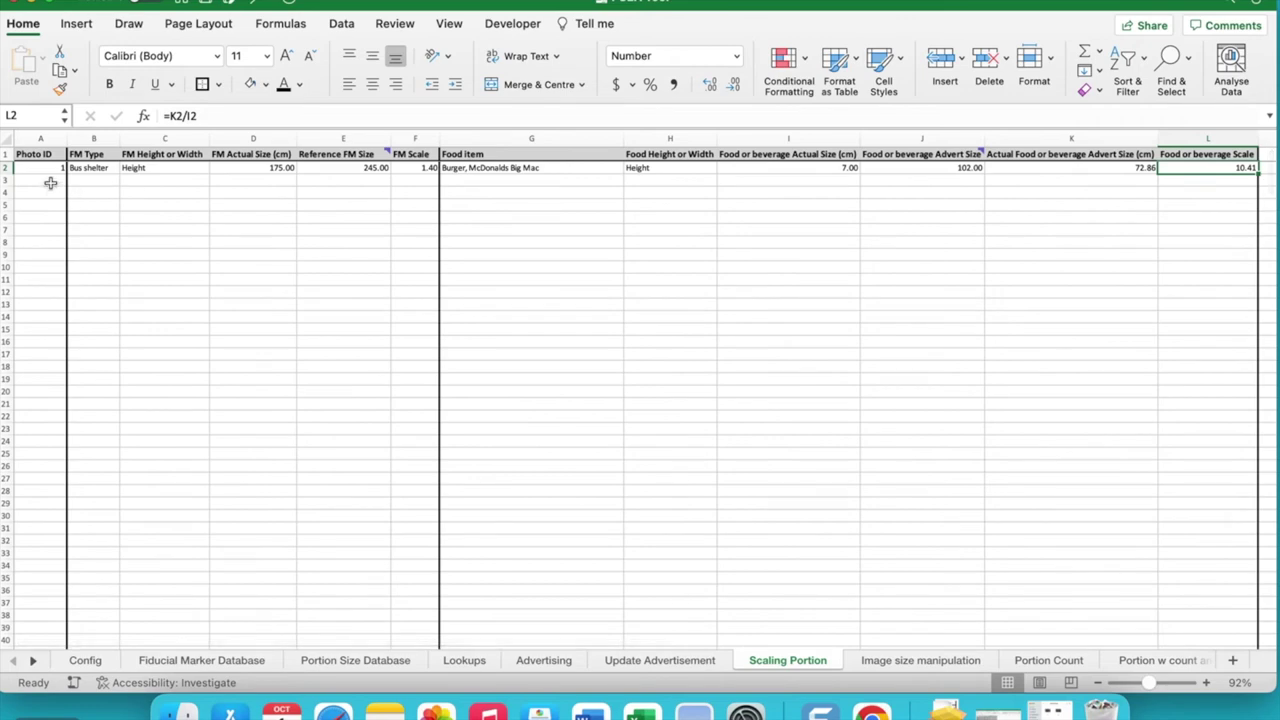
pyautogui.click(52, 179)
pyautogui.click(73, 180)
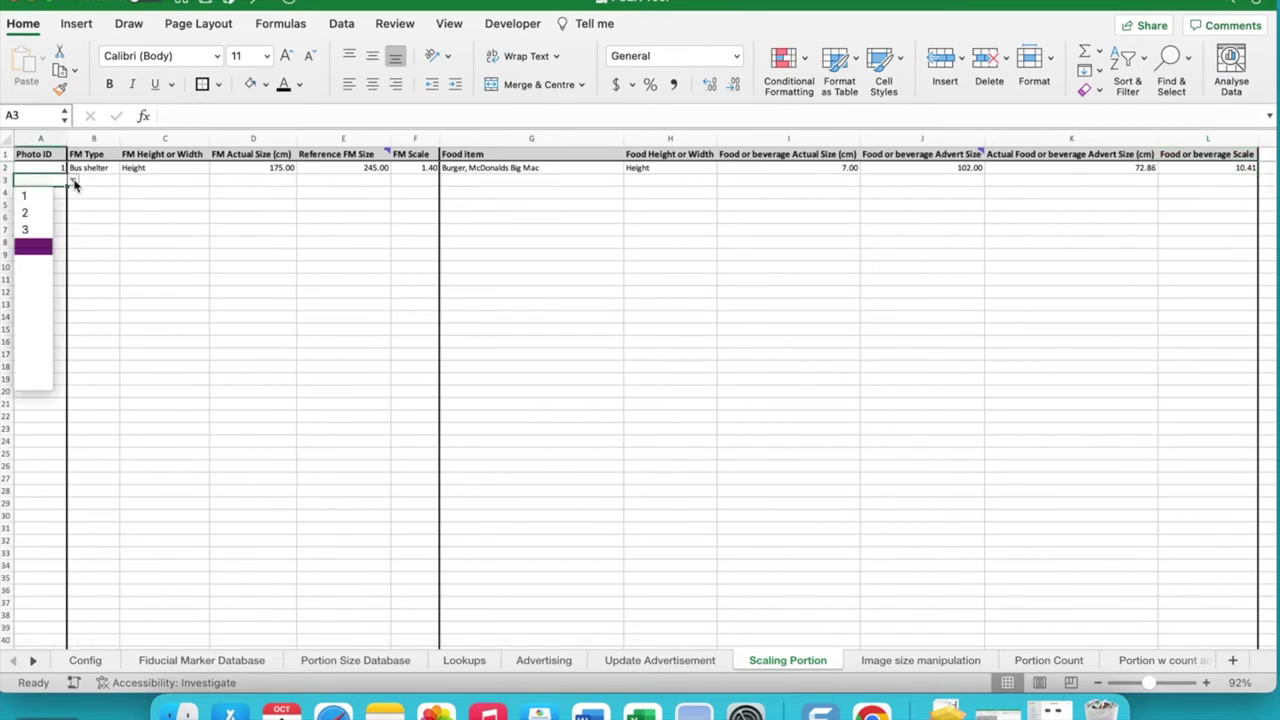
pyautogui.click(29, 214)
pyautogui.click(104, 178)
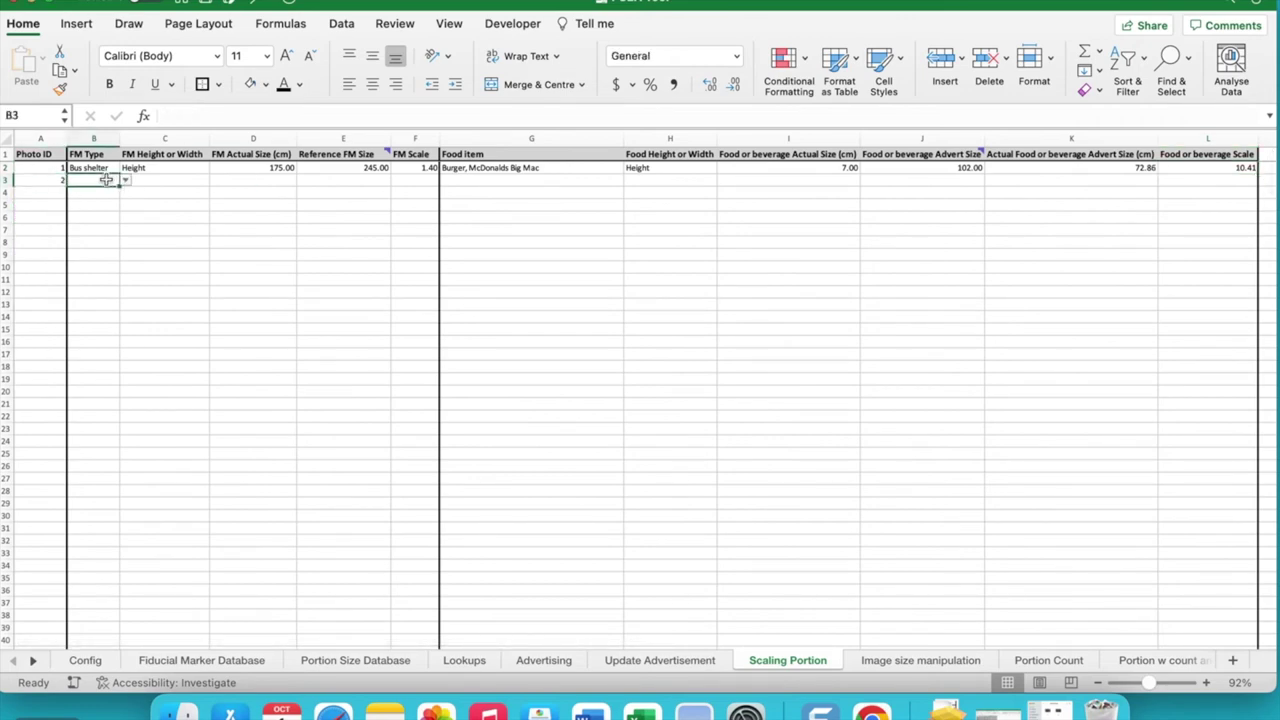
pyautogui.click(125, 180)
pyautogui.click(104, 212)
pyautogui.click(155, 180)
pyautogui.click(214, 180)
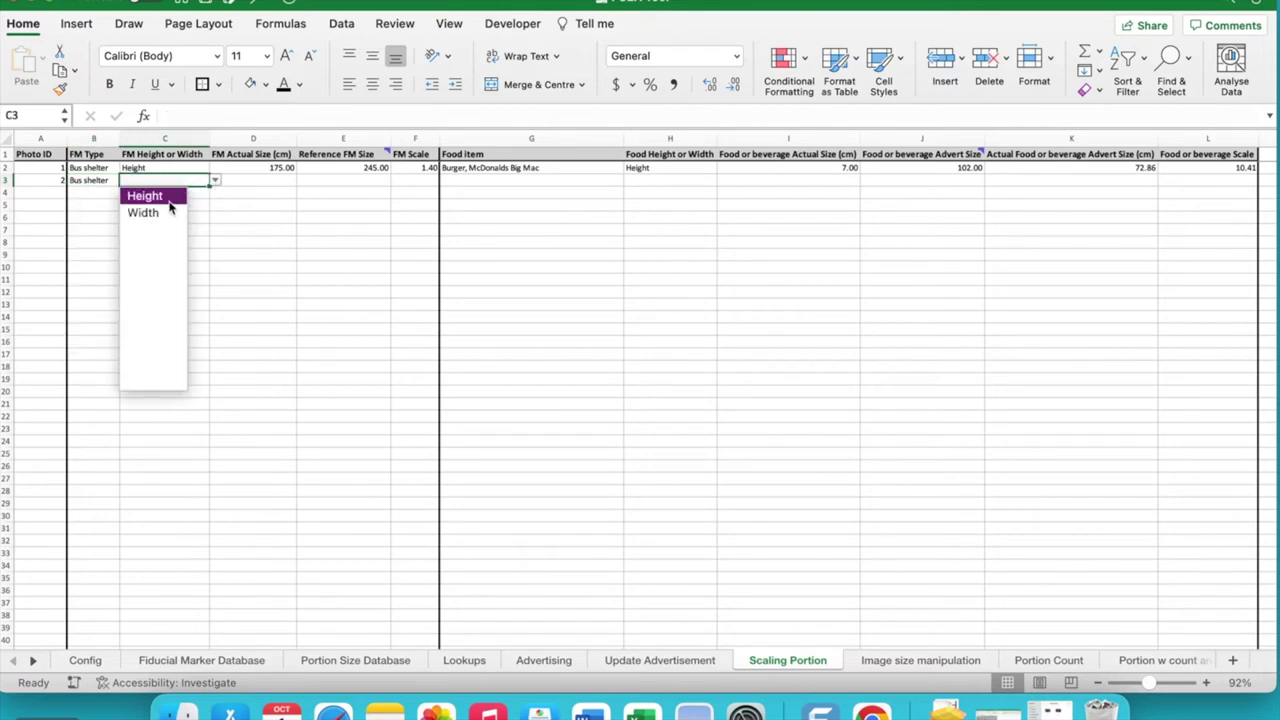
pyautogui.click(172, 198)
# Fill the FM Actual Size, Reference FM Size and FM Scale formulas down from row 2 to row 3.
pyautogui.click(269, 171)
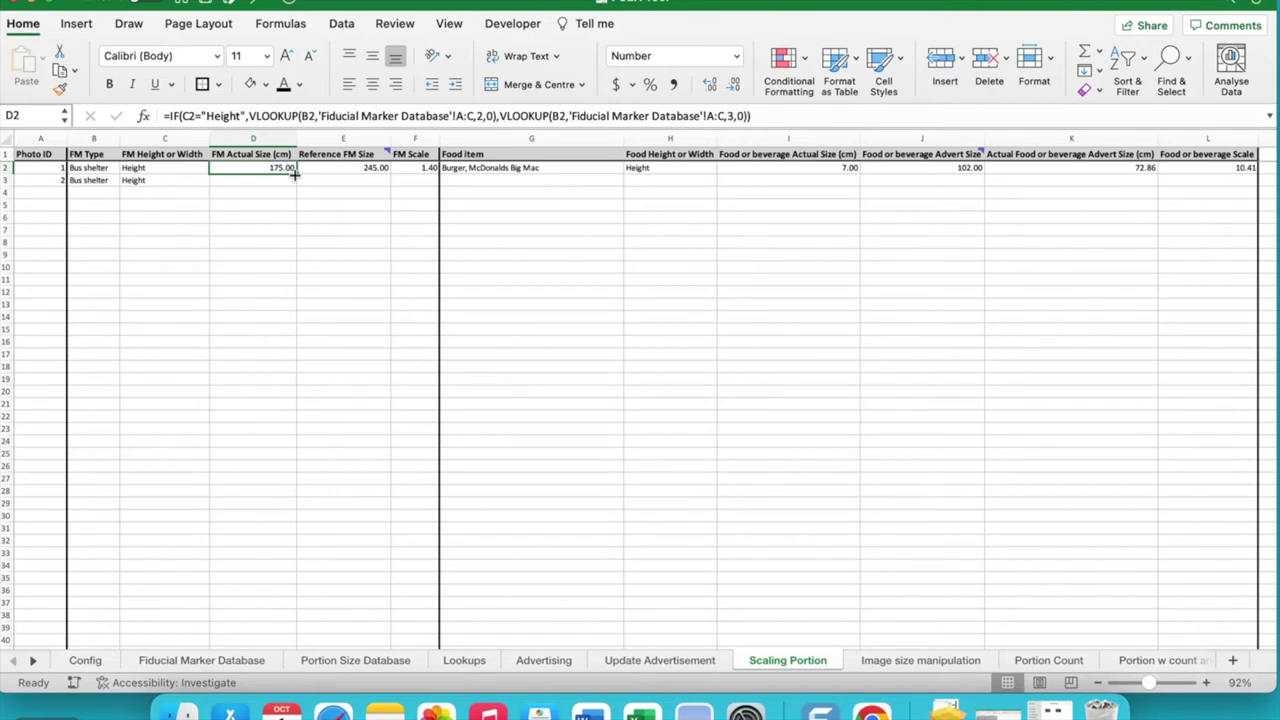
pyautogui.moveTo(295, 175); pyautogui.dragTo(295, 184)
pyautogui.click(336, 168)
pyautogui.moveTo(388, 172); pyautogui.dragTo(438, 184)
pyautogui.click(425, 170)
# Set the Food item for photo 2 to "Up & Go, 250ml".
pyautogui.click(522, 170)
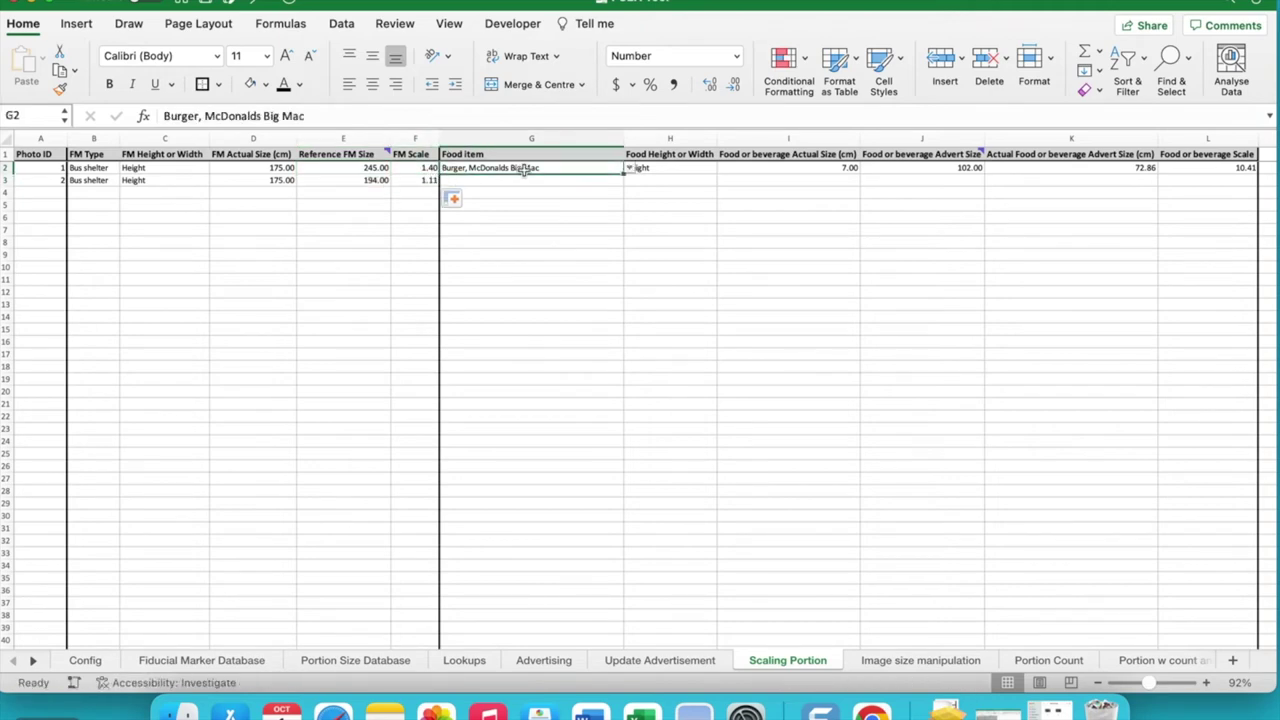
pyautogui.click(600, 180)
pyautogui.click(629, 180)
pyautogui.scroll(-15, 600, 349)
pyautogui.scroll(-10, 601, 351)
pyautogui.scroll(-6, 600, 351)
pyautogui.scroll(4, 600, 351)
pyautogui.scroll(8, 600, 351)
pyautogui.scroll(8, 600, 350)
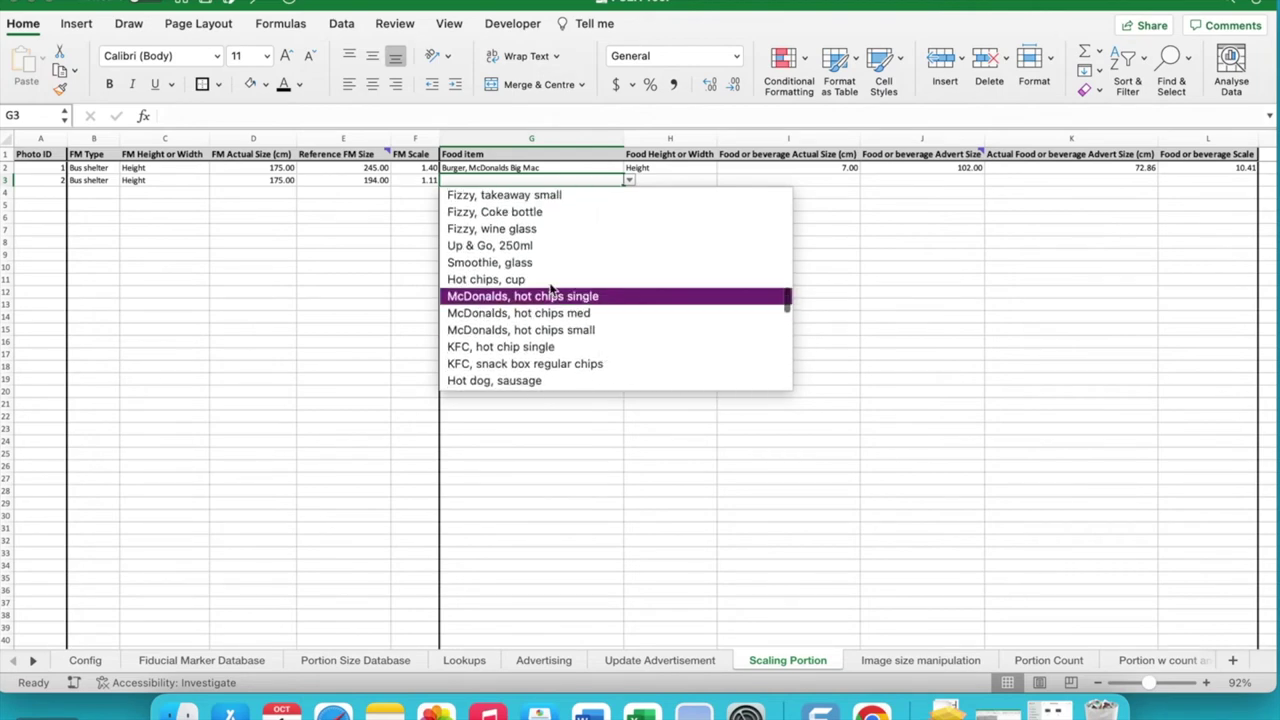
pyautogui.click(545, 248)
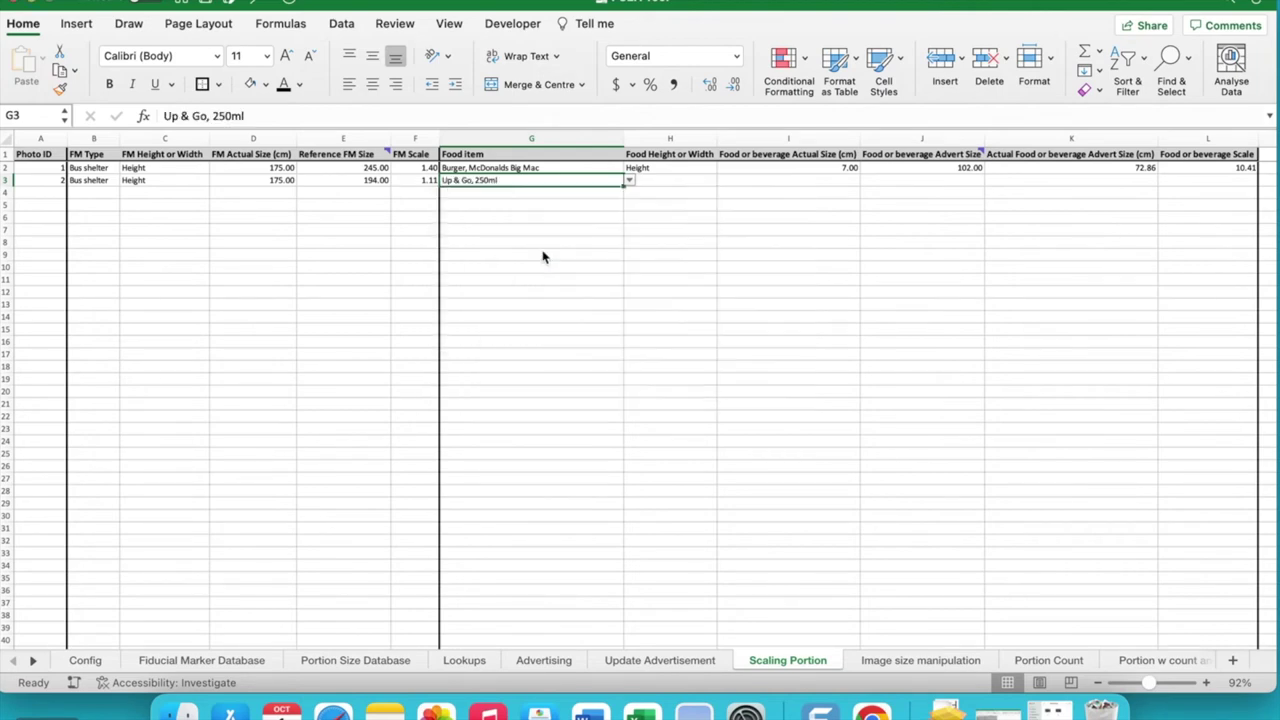
pyautogui.click(629, 181)
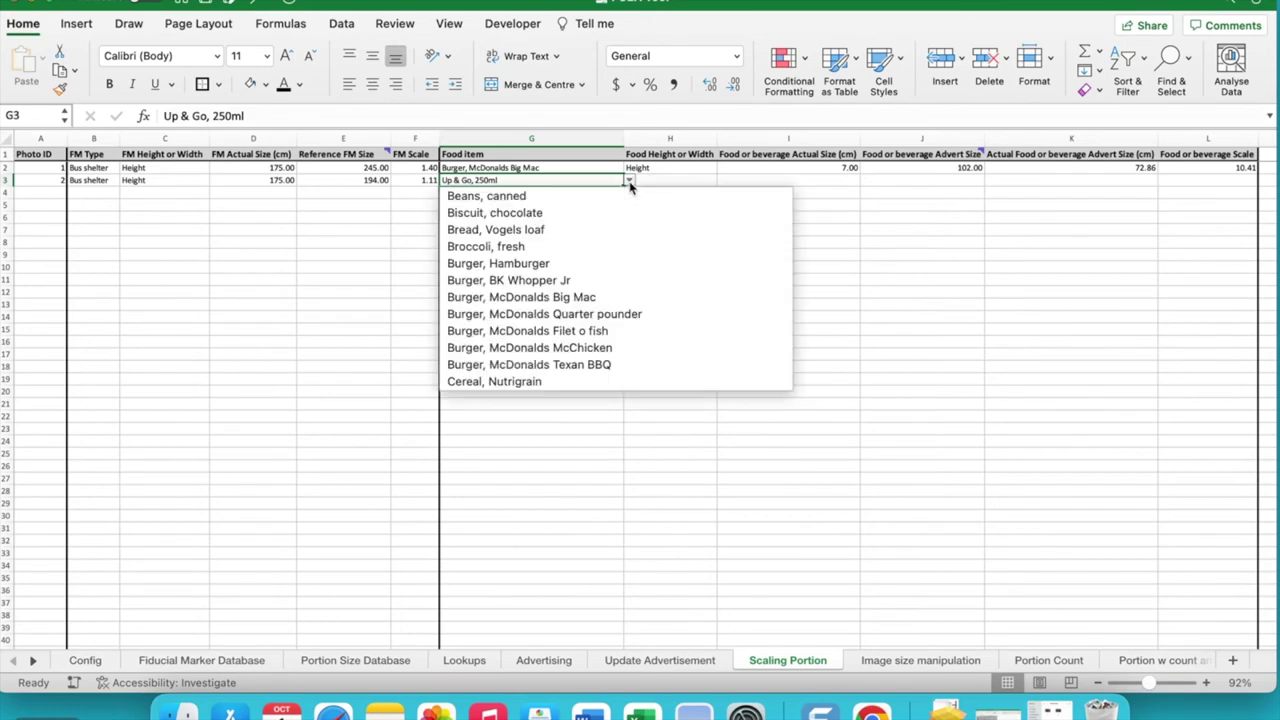
pyautogui.scroll(-1, 607, 310)
pyautogui.scroll(-12, 606, 308)
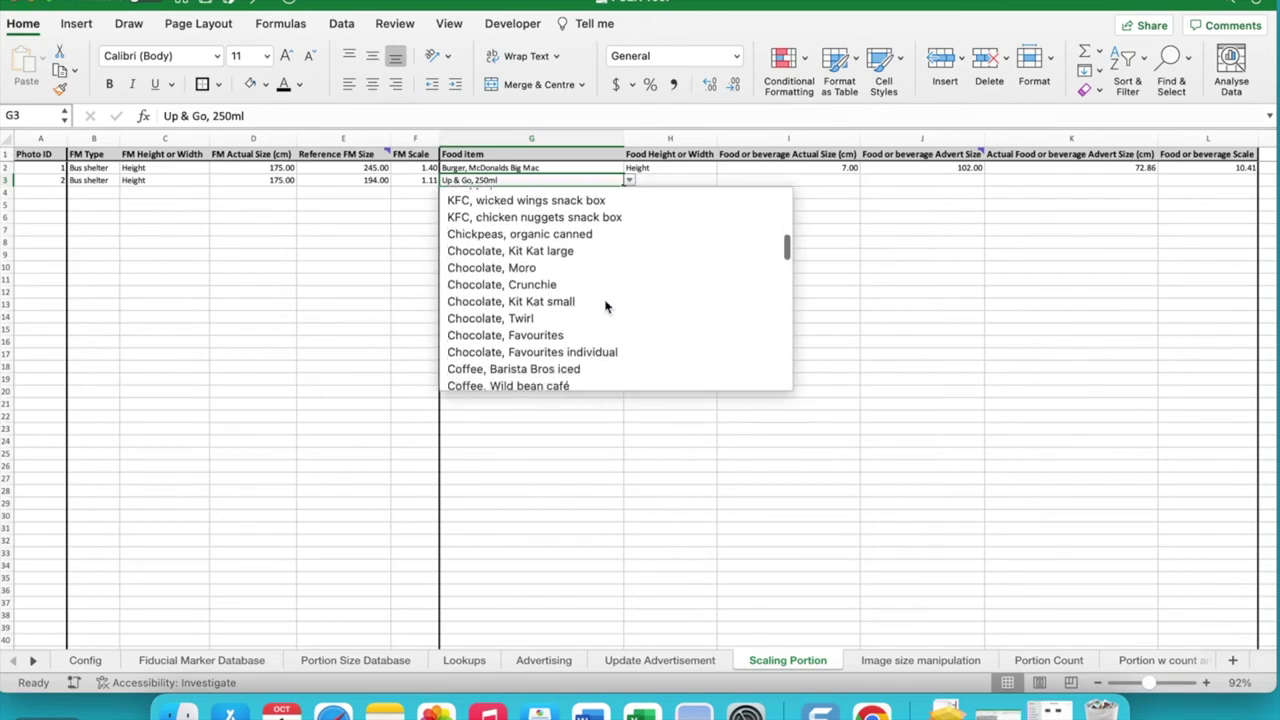
pyautogui.scroll(-3, 606, 307)
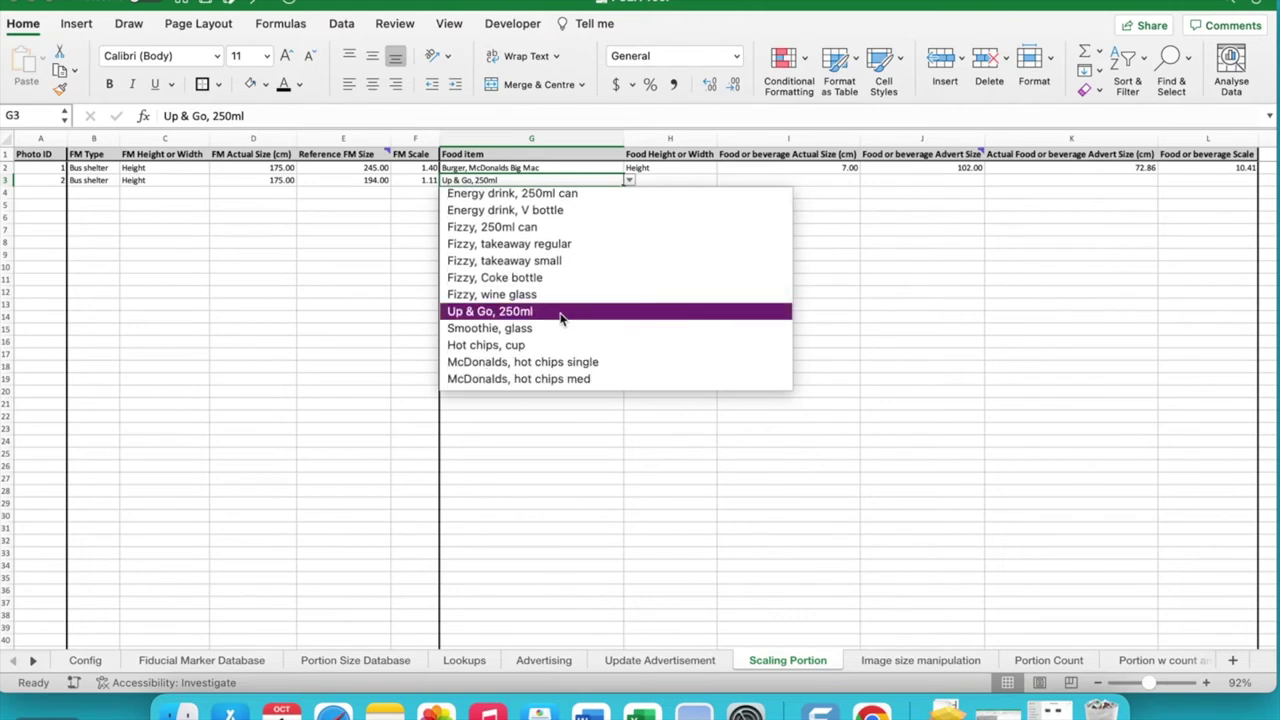
pyautogui.click(560, 310)
# Set photo 2's Food Height or Width to Height and fill the Food or beverage Actual Size formula down to row 3.
pyautogui.click(680, 181)
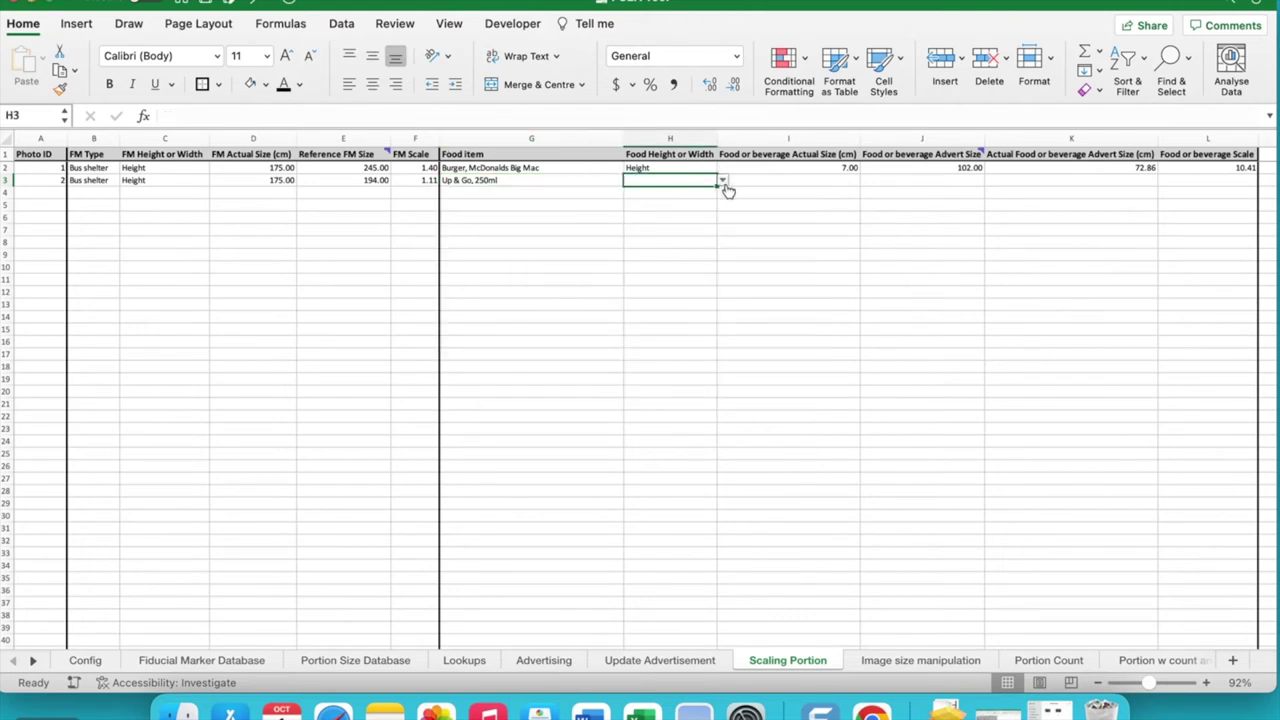
pyautogui.click(724, 184)
pyautogui.click(680, 197)
pyautogui.click(766, 180)
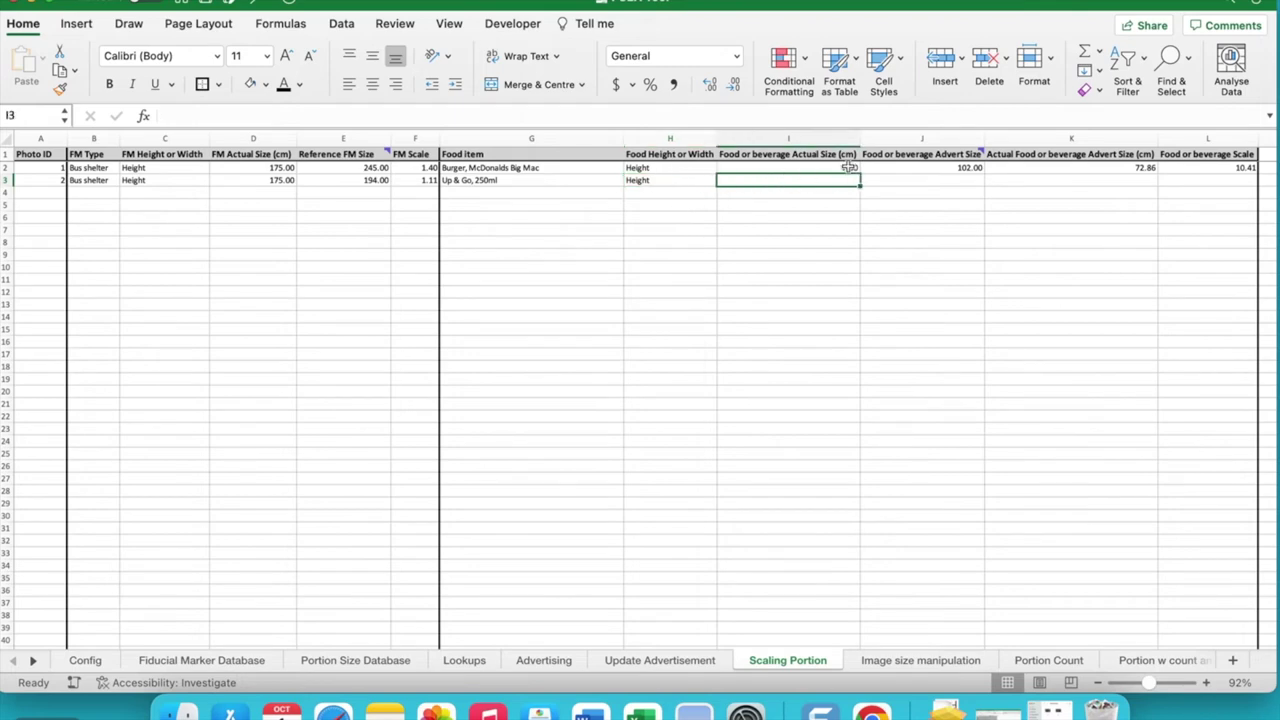
pyautogui.click(848, 167)
pyautogui.moveTo(858, 173); pyautogui.dragTo(858, 181)
# Reselect Height as photo 2's food dimension and clear its Food or beverage Actual Size cell.
pyautogui.click(706, 183)
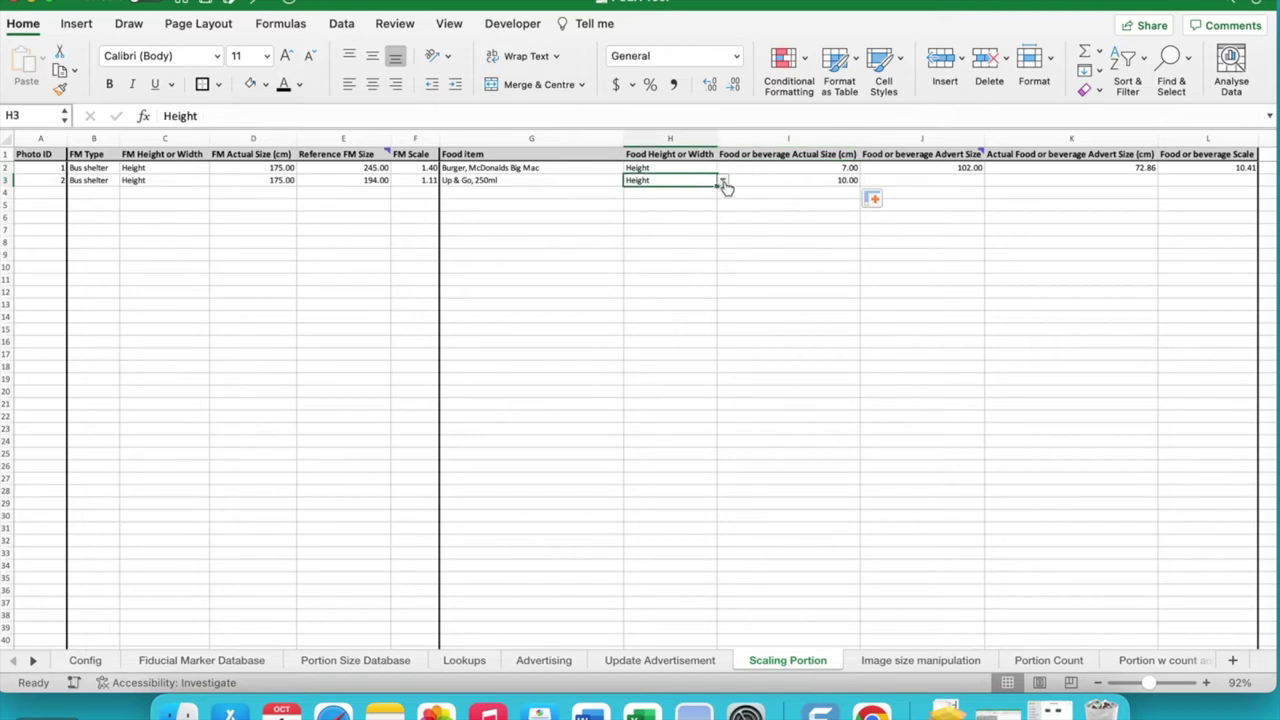
pyautogui.click(724, 183)
pyautogui.click(673, 199)
pyautogui.click(822, 178)
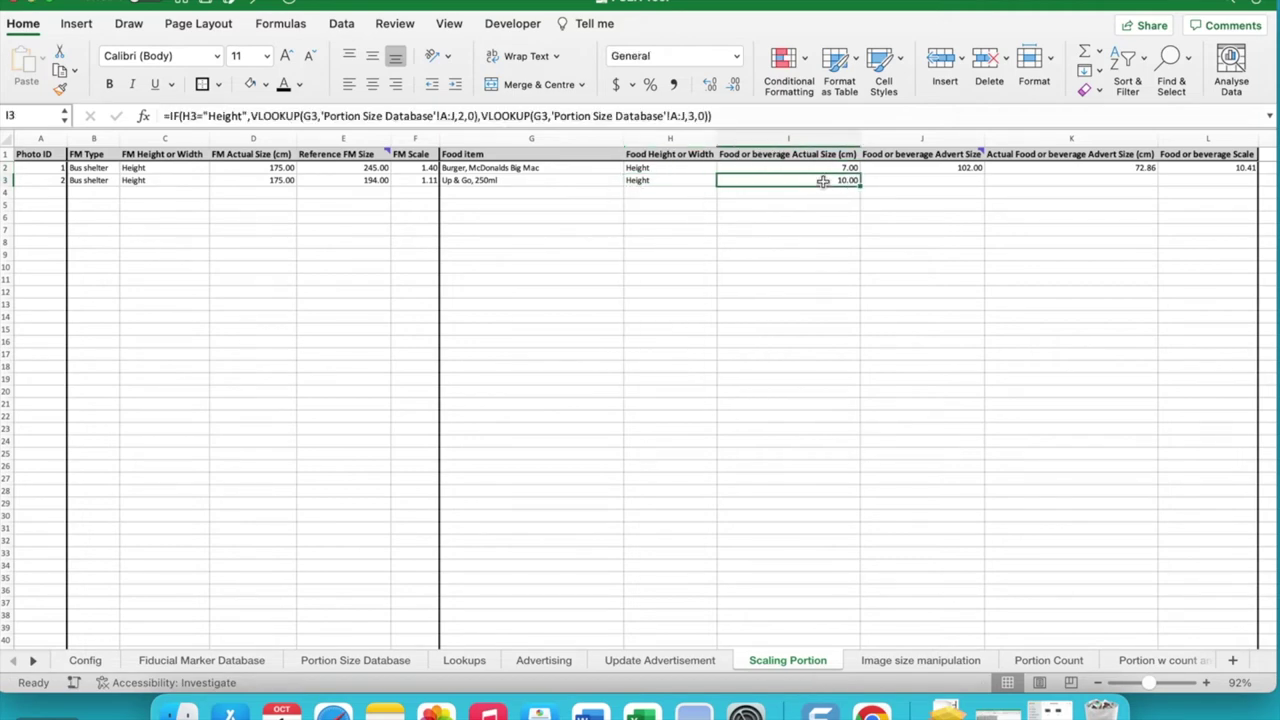
pyautogui.press('Delete')
pyautogui.click(707, 181)
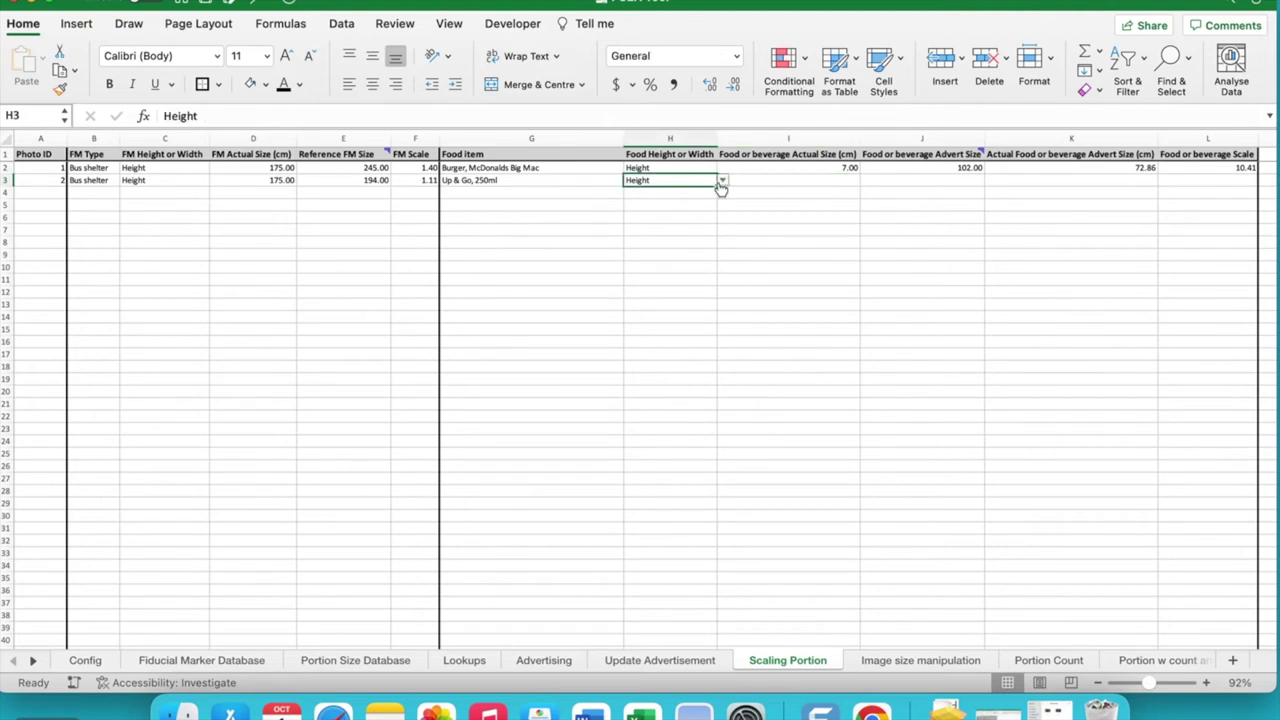
pyautogui.click(722, 182)
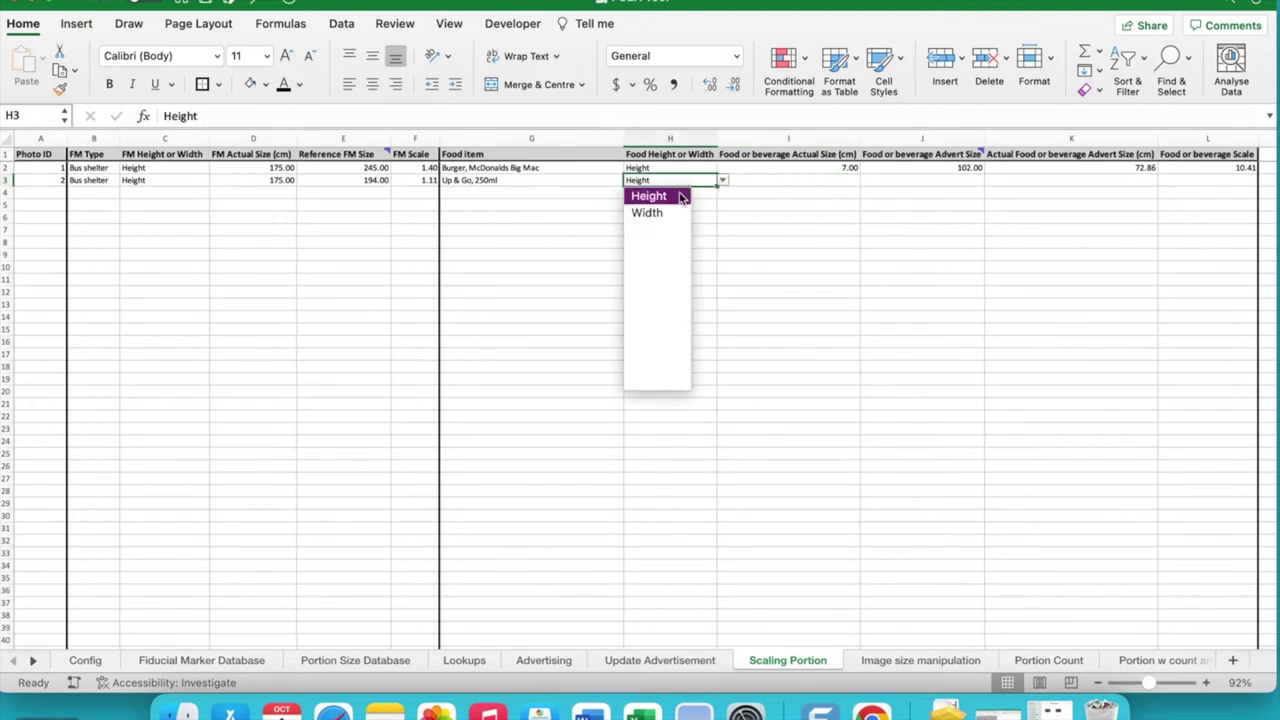
pyautogui.click(681, 198)
# Fill the food Actual Size, Advert Size, Actual Advert Size and Scale formulas down from row 2 to row 3 for photo 2.
pyautogui.click(848, 168)
pyautogui.moveTo(858, 174); pyautogui.dragTo(858, 182)
pyautogui.click(984, 168)
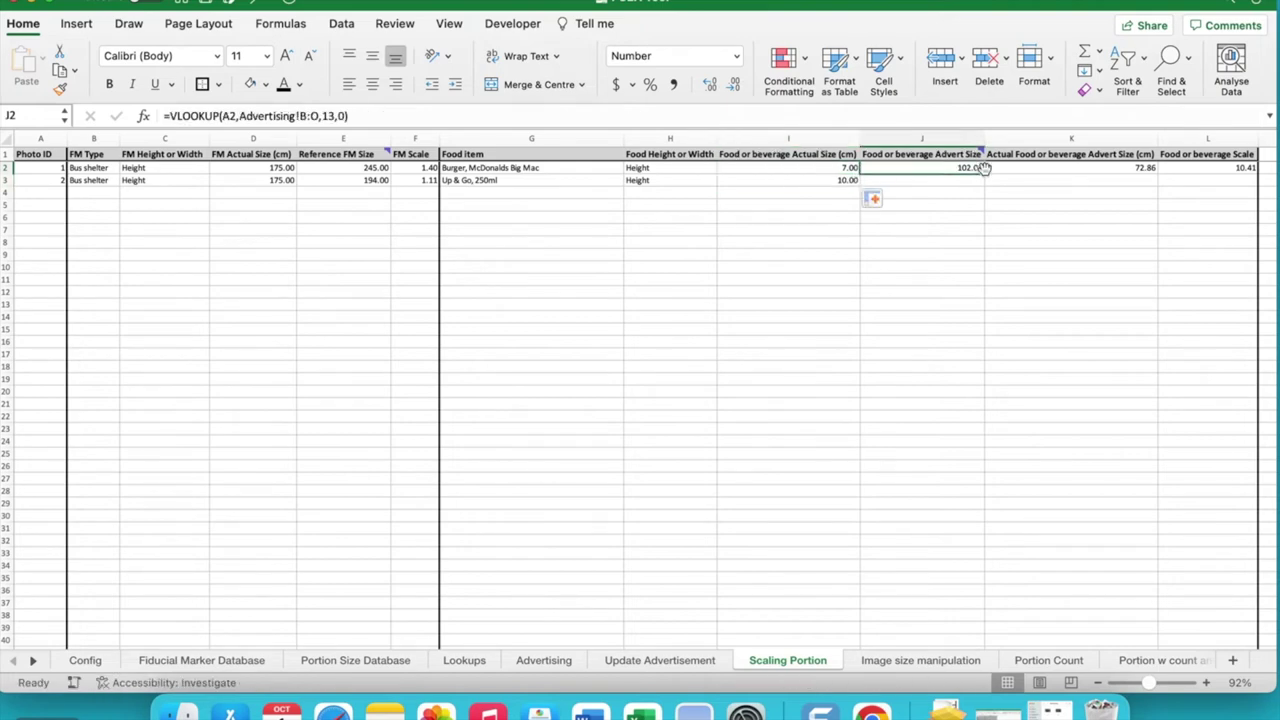
pyautogui.moveTo(984, 175); pyautogui.dragTo(988, 184)
pyautogui.hscroll(5, 1010, 197)
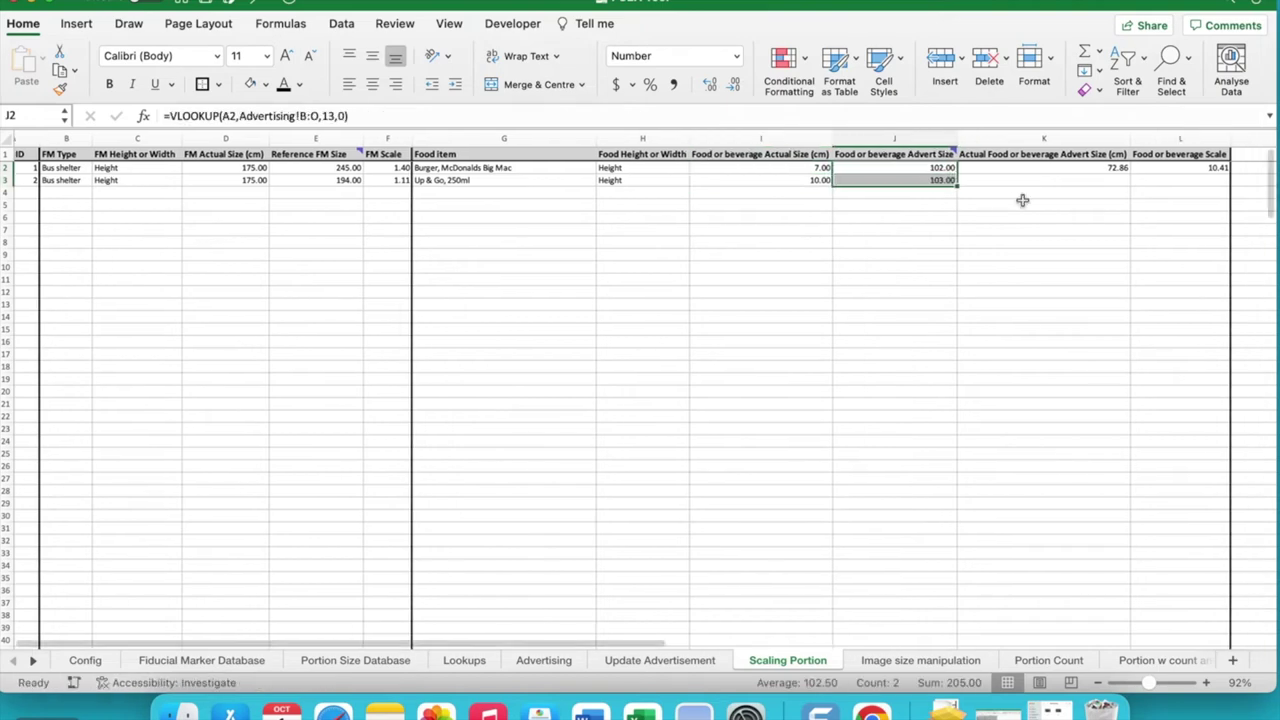
pyautogui.click(900, 168)
pyautogui.moveTo(937, 174); pyautogui.dragTo(937, 183)
pyautogui.click(1011, 168)
pyautogui.moveTo(1035, 175); pyautogui.dragTo(1034, 184)
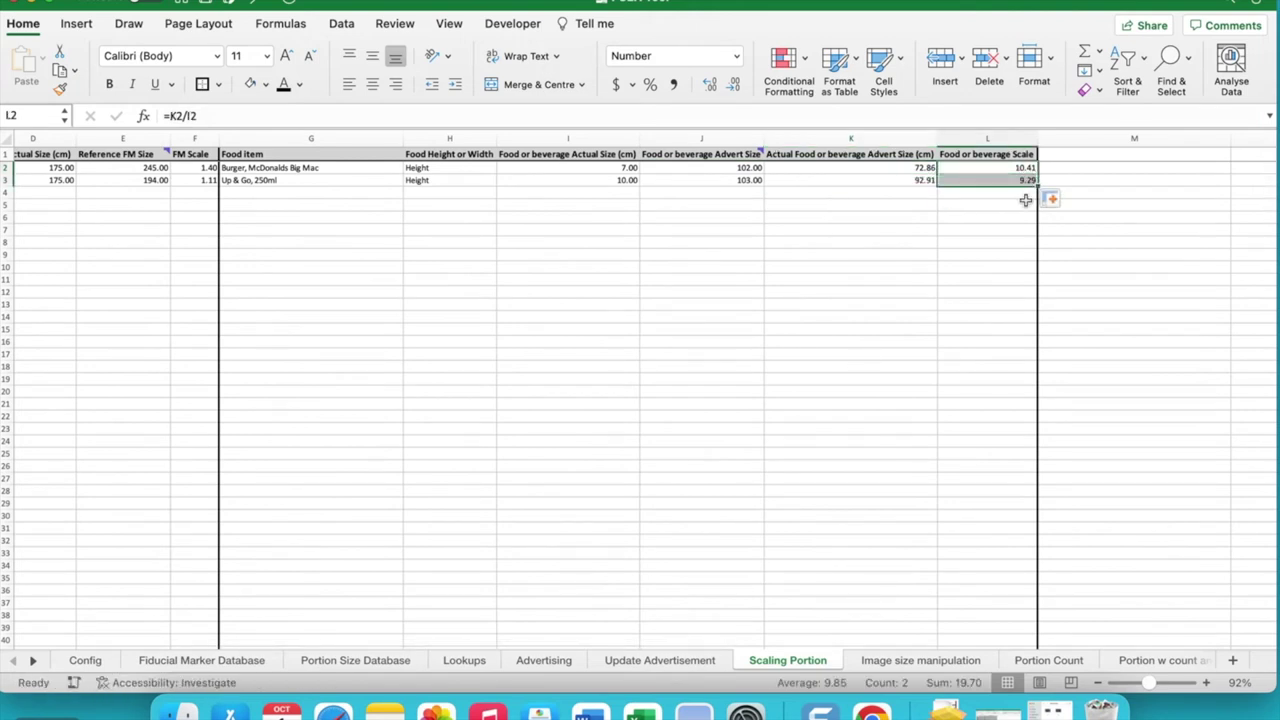
# Enter Photo ID 1 in row 3 of the Image size manipulation sheet.
pyautogui.click(878, 662)
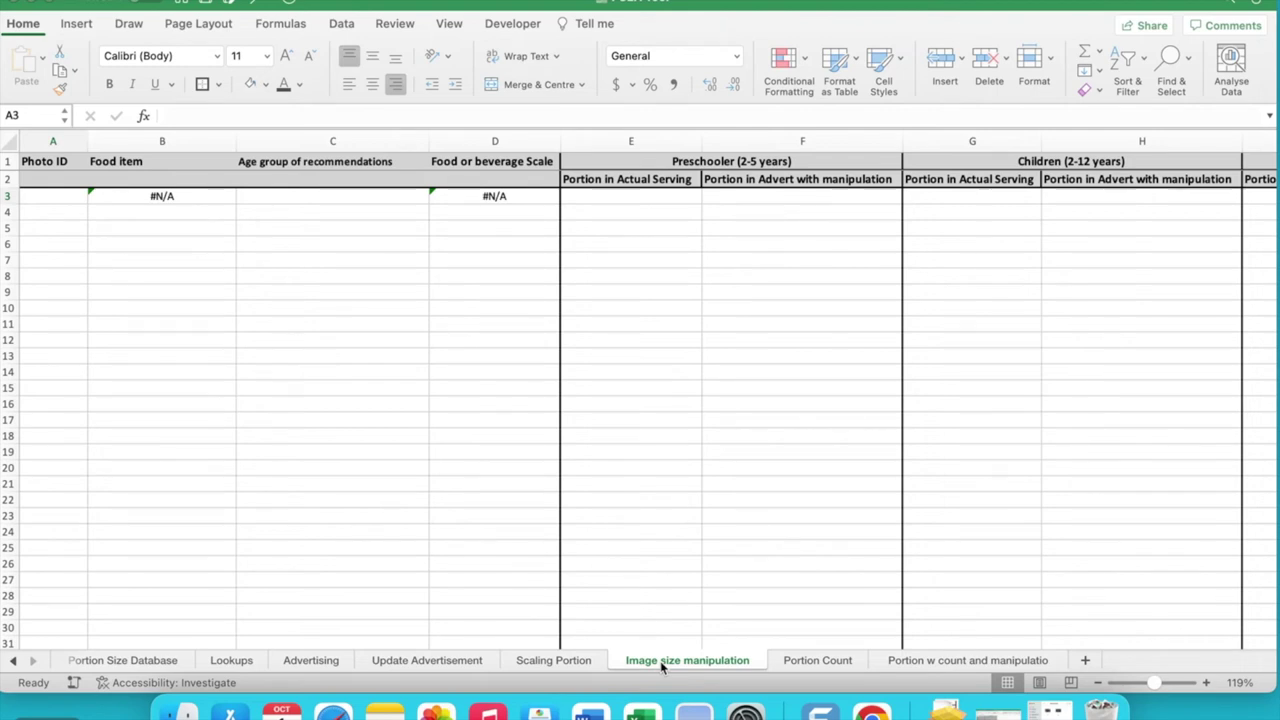
pyautogui.click(58, 200)
pyautogui.write('1')
# Examine the Food item formula in row 3 and compare it with the Food item column on the Scaling Portion sheet.
pyautogui.click(223, 197)
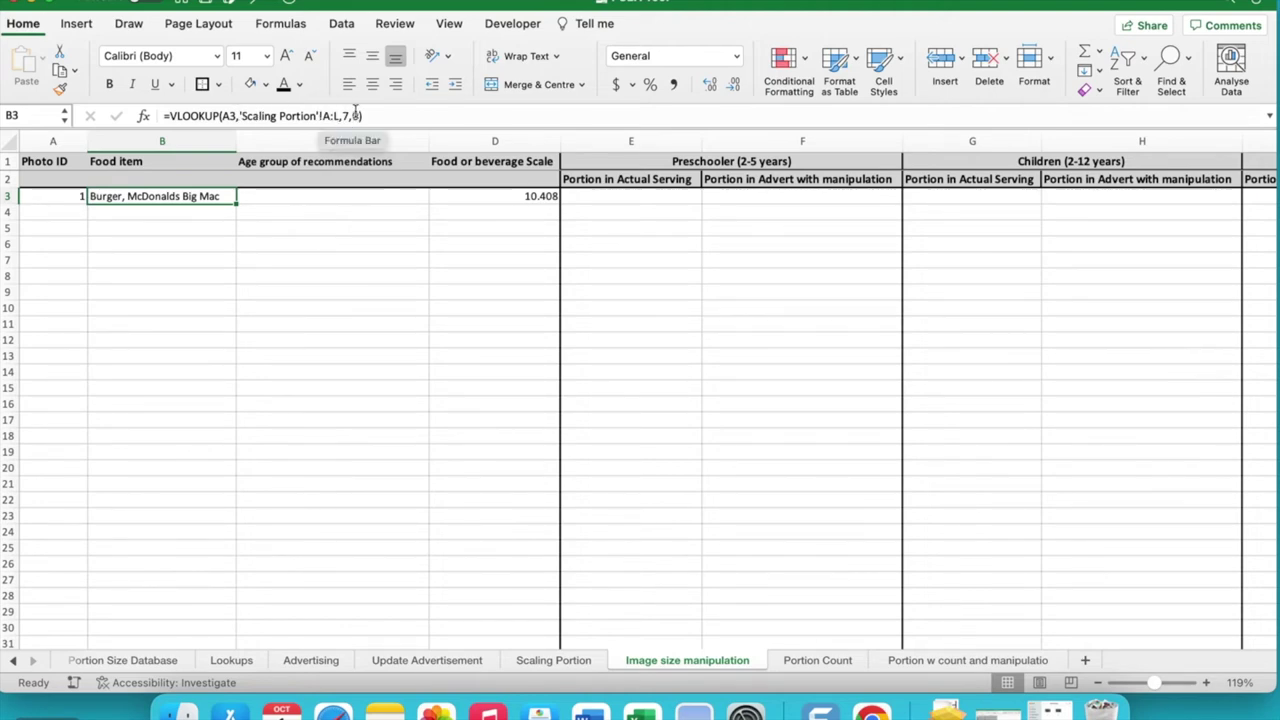
pyautogui.click(550, 662)
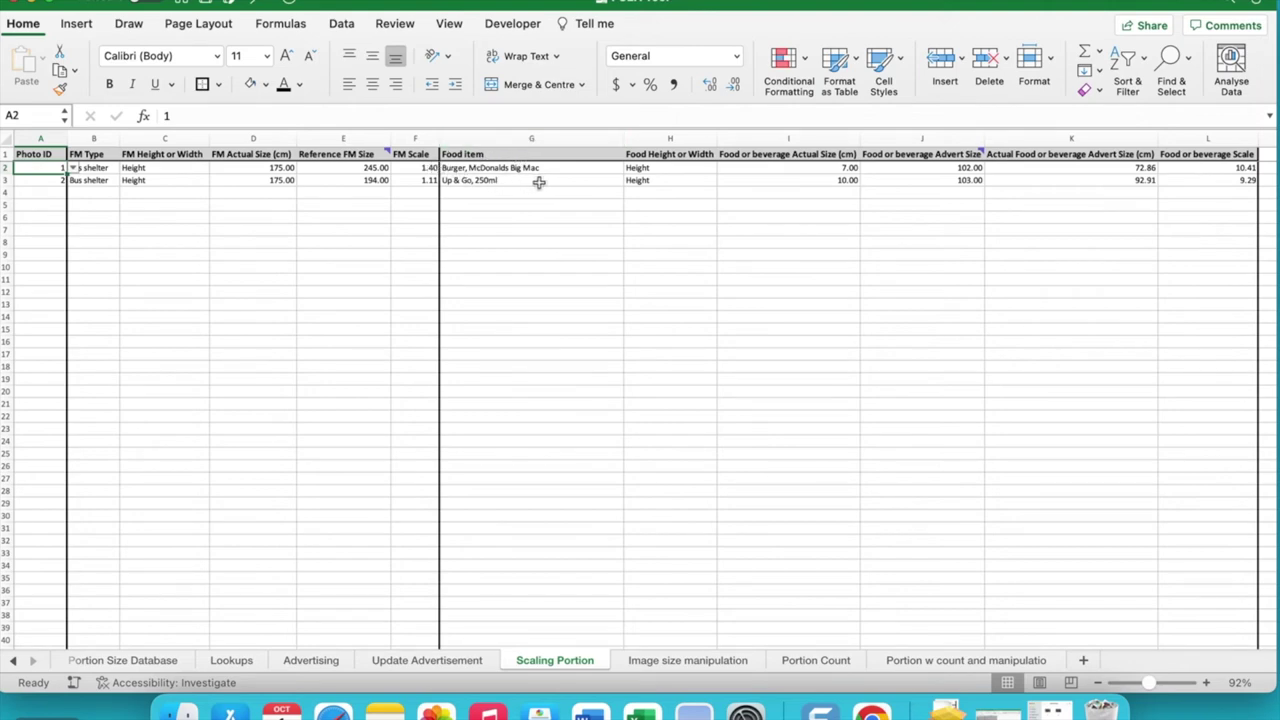
pyautogui.click(715, 664)
# Check the Big Mac's age groups in the Portion Size Database and enter "Primary, secondary" as photo 1's Age group of recommendations.
pyautogui.click(268, 199)
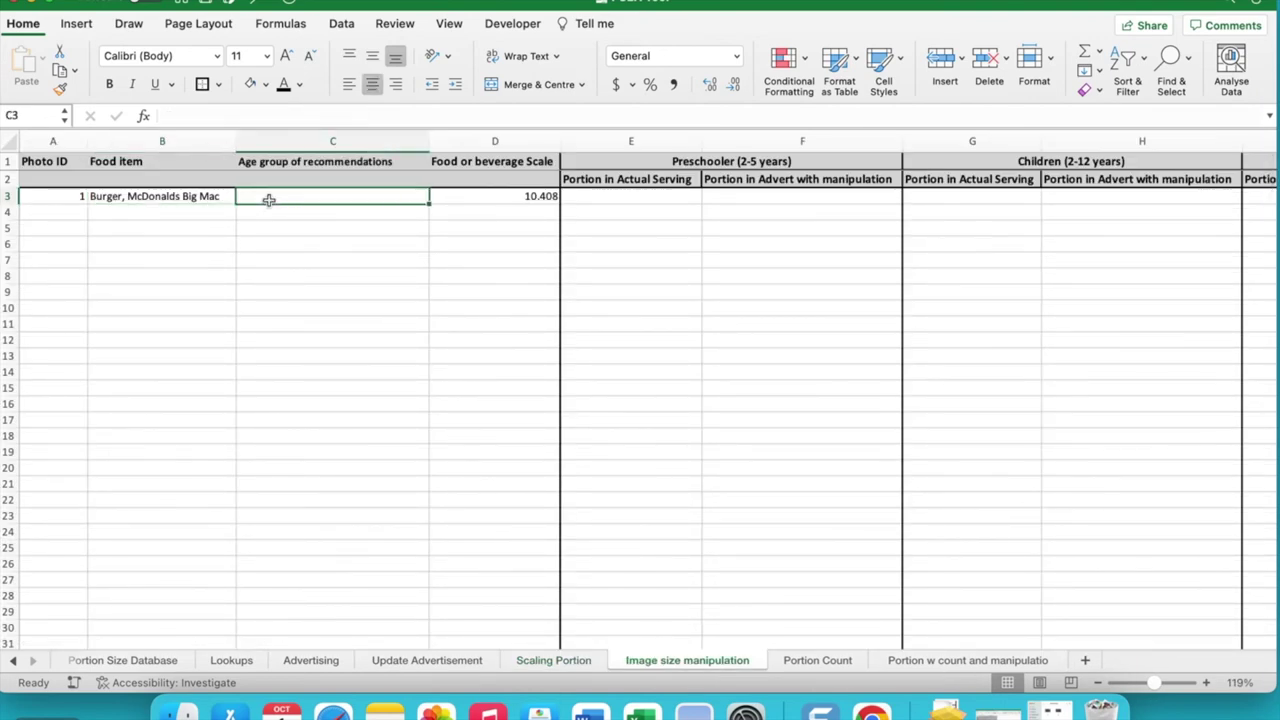
pyautogui.click(143, 660)
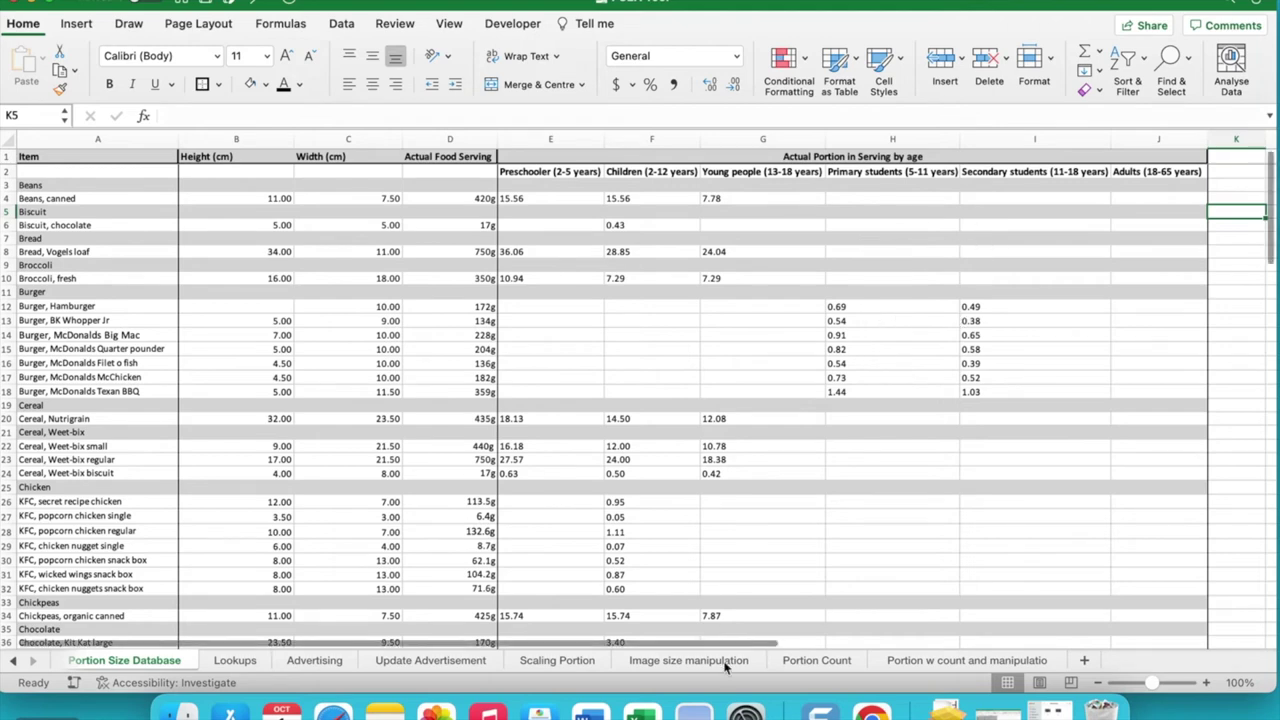
pyautogui.click(688, 660)
pyautogui.write('Primary, secondary')
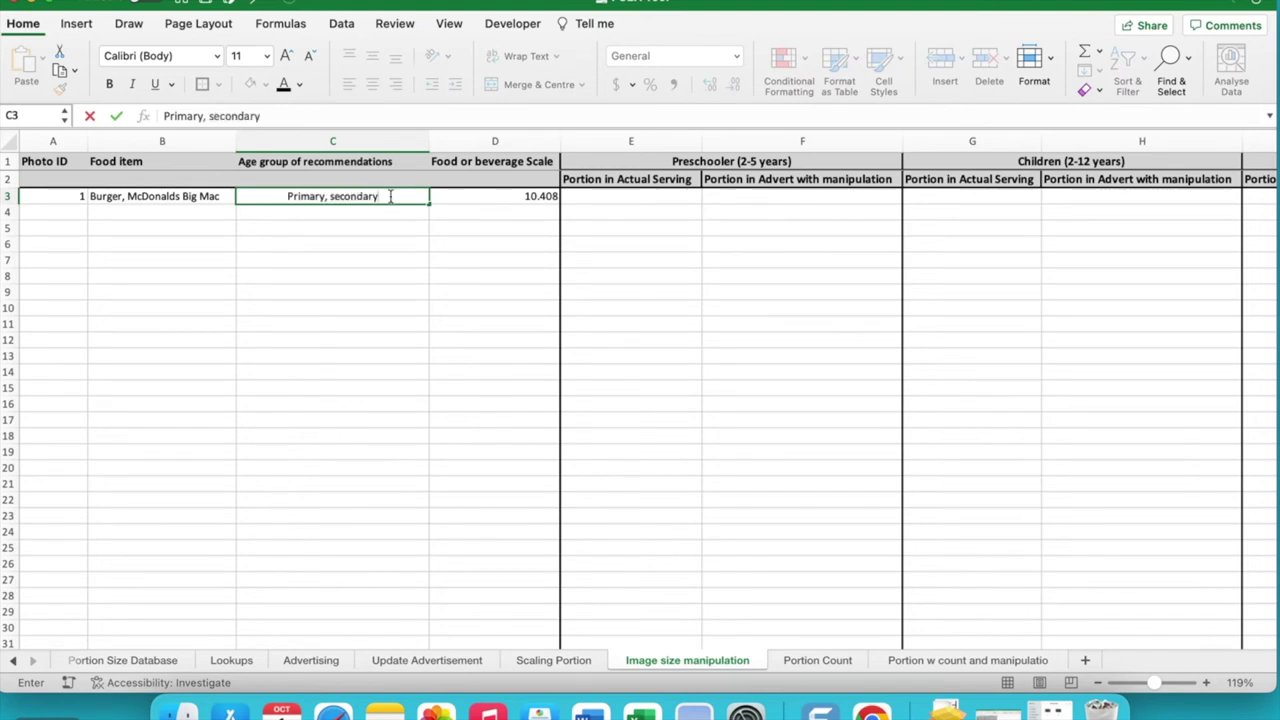
# Examine the Food or beverage Scale formula in row 3 and compare it with the scale column on the Scaling Portion sheet.
pyautogui.click(468, 202)
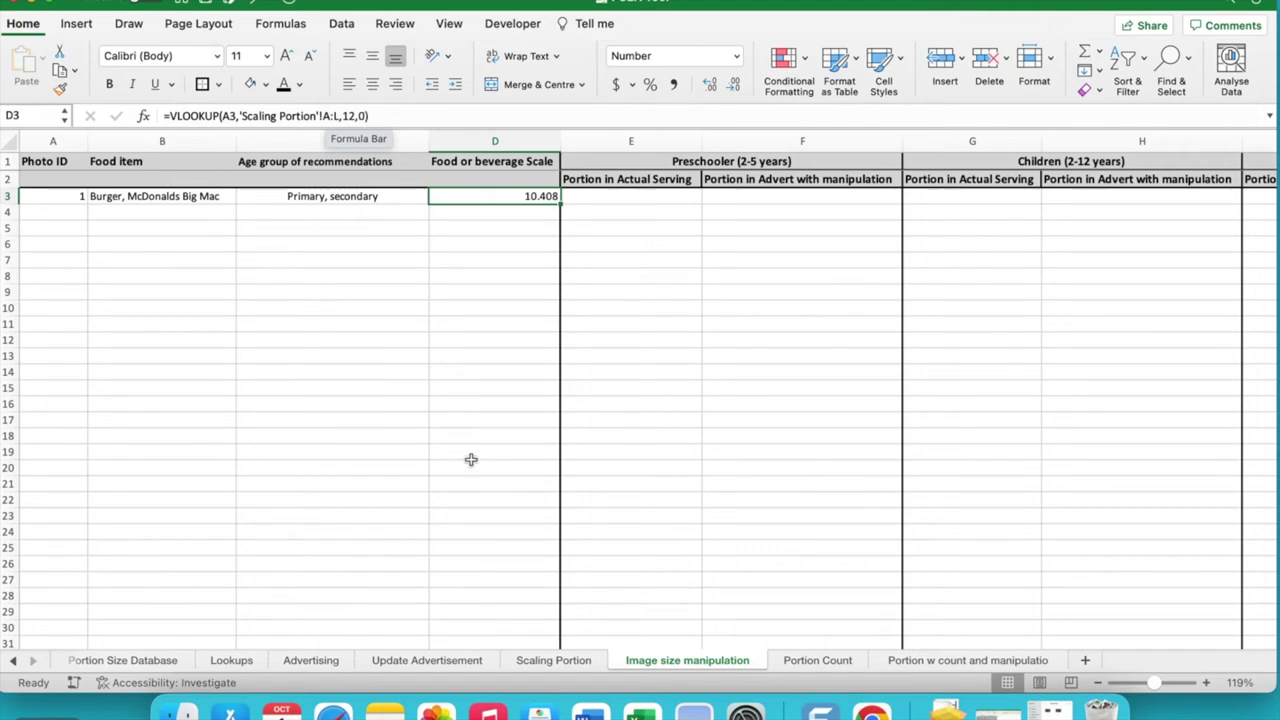
pyautogui.click(551, 665)
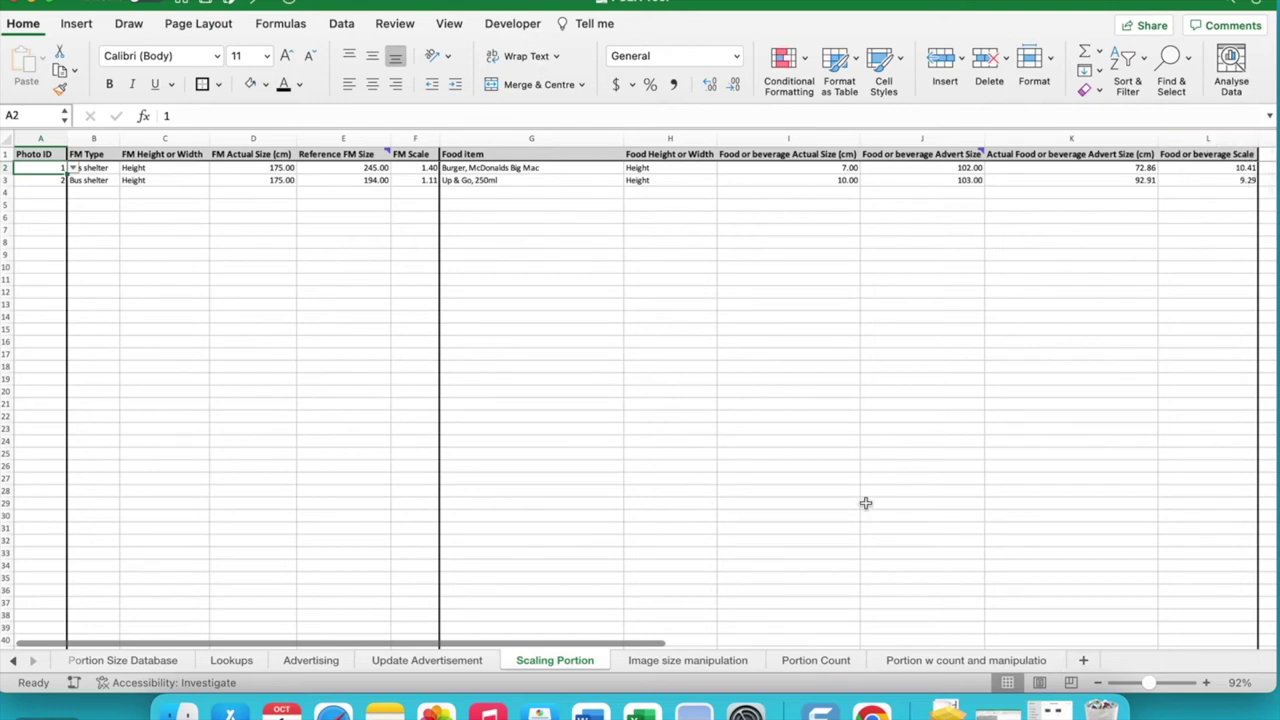
pyautogui.click(720, 663)
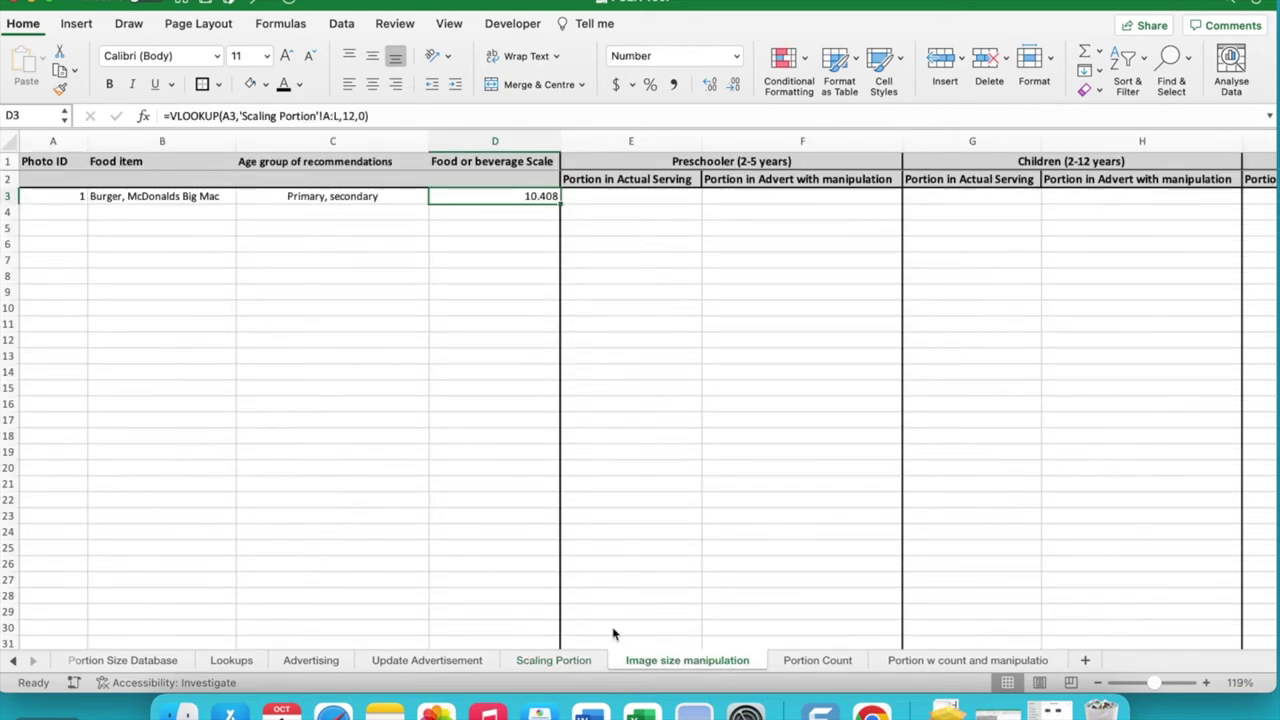
# Examine the Portion in Actual Serving formulas for Preschooler and Primary students against photo 1's recommended age groups.
pyautogui.click(597, 196)
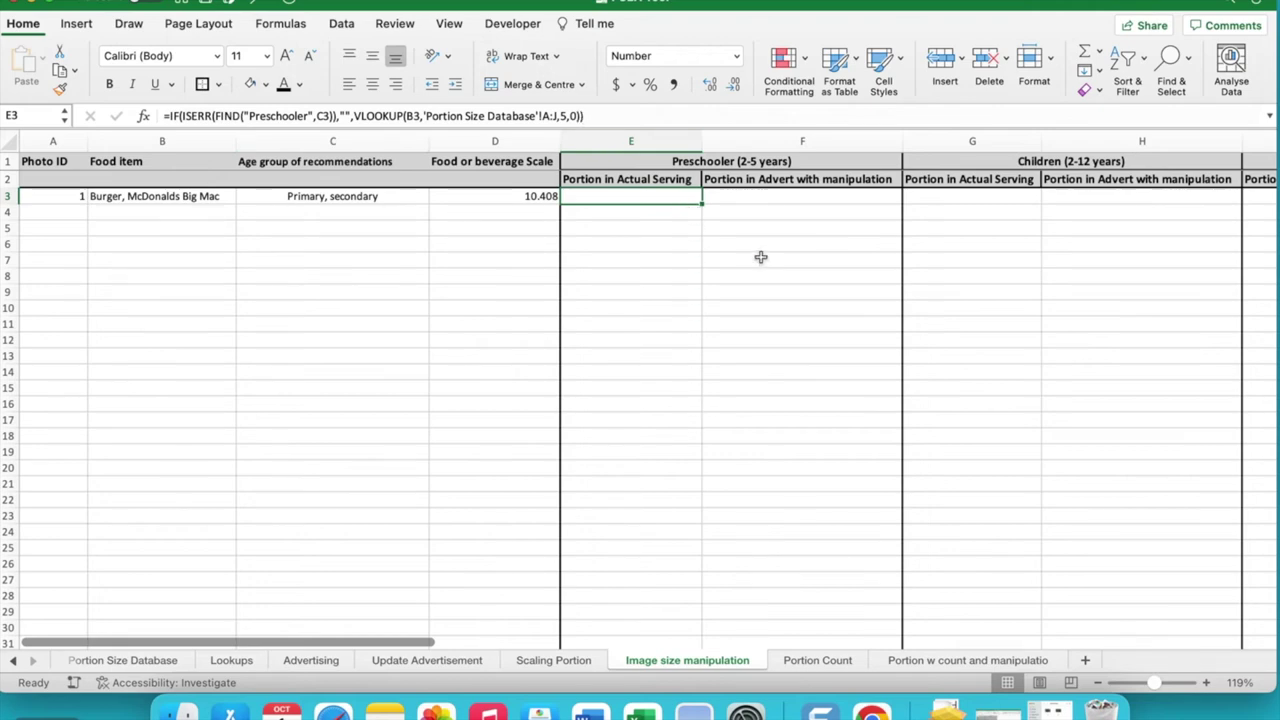
pyautogui.hscroll(10, 760, 257)
pyautogui.hscroll(8, 760, 257)
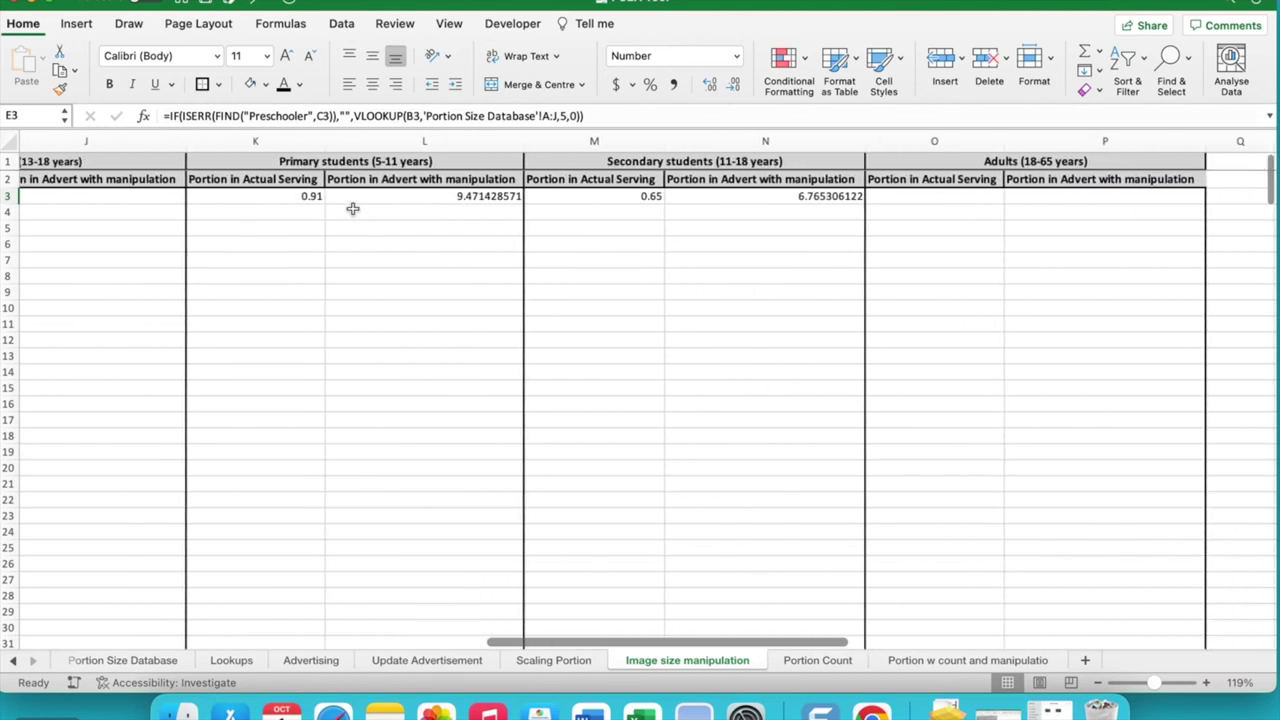
pyautogui.click(297, 200)
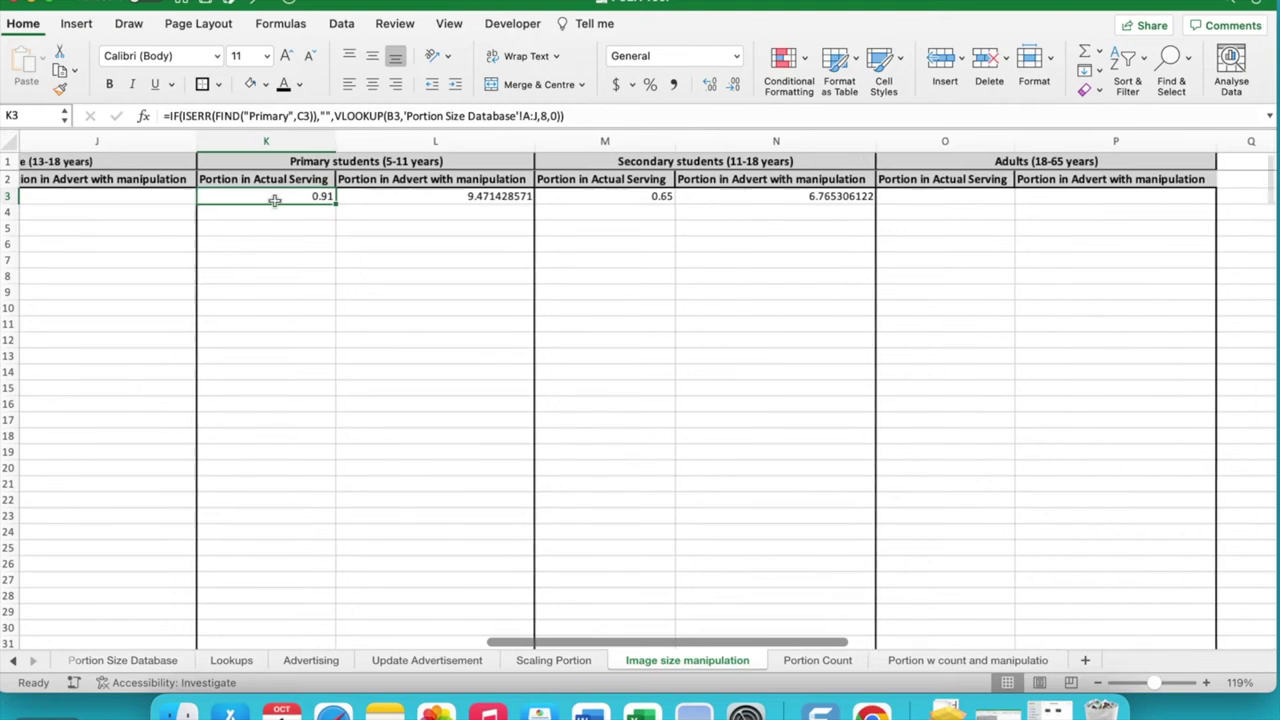
pyautogui.hscroll(-10, 274, 200)
pyautogui.hscroll(-4, 274, 200)
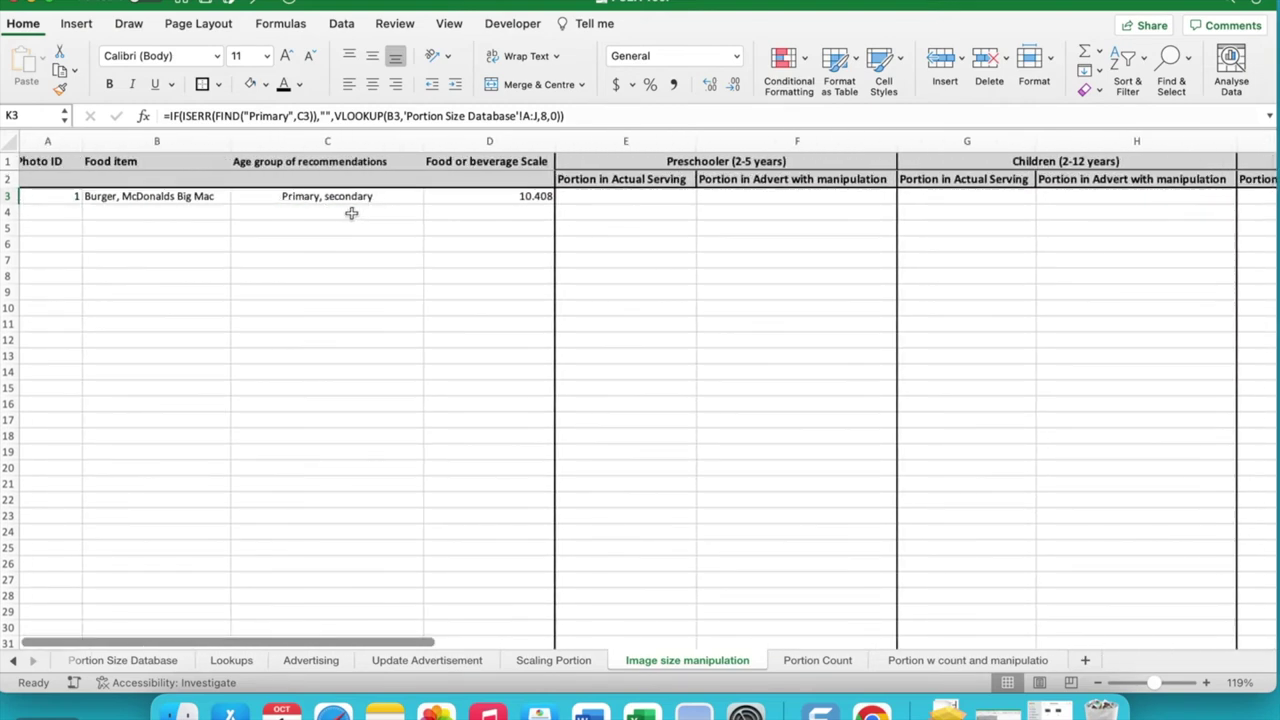
pyautogui.hscroll(10, 407, 218)
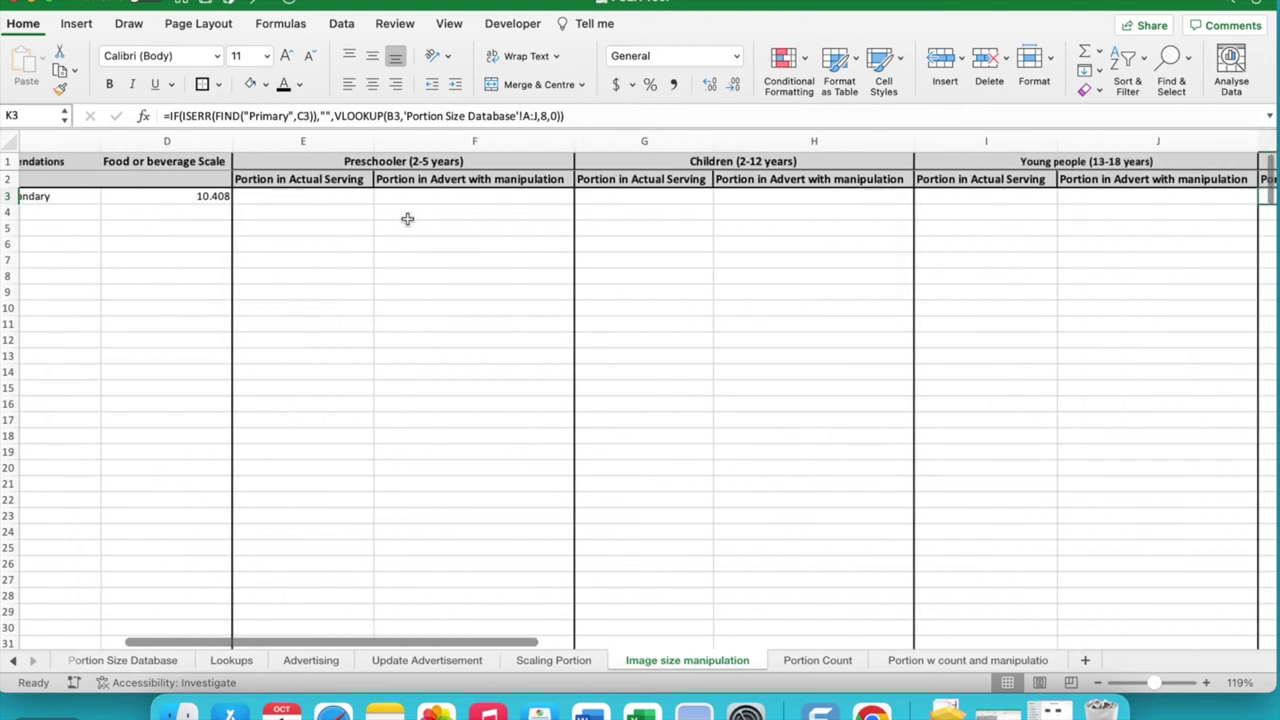
pyautogui.hscroll(2, 407, 218)
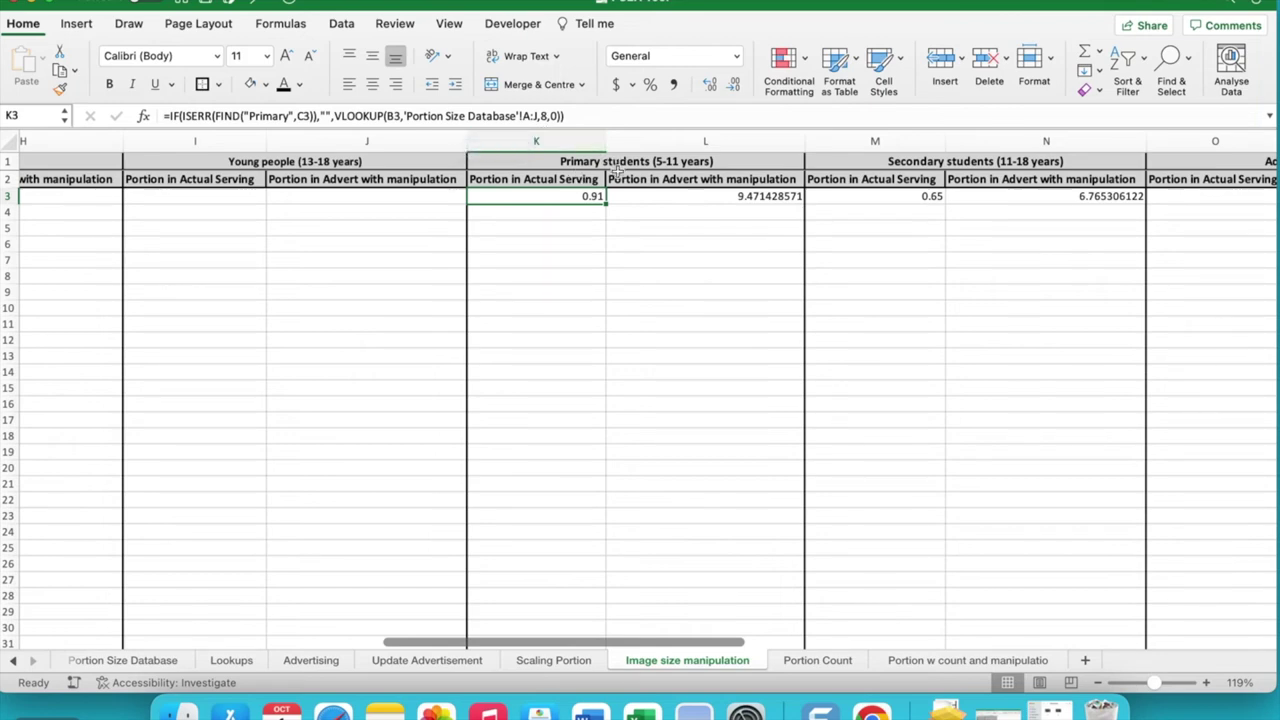
# Compare the Primary students' Portion in Actual Serving for photo 1 with the Big Mac row in the Portion Size Database.
pyautogui.hscroll(-10, 460, 172)
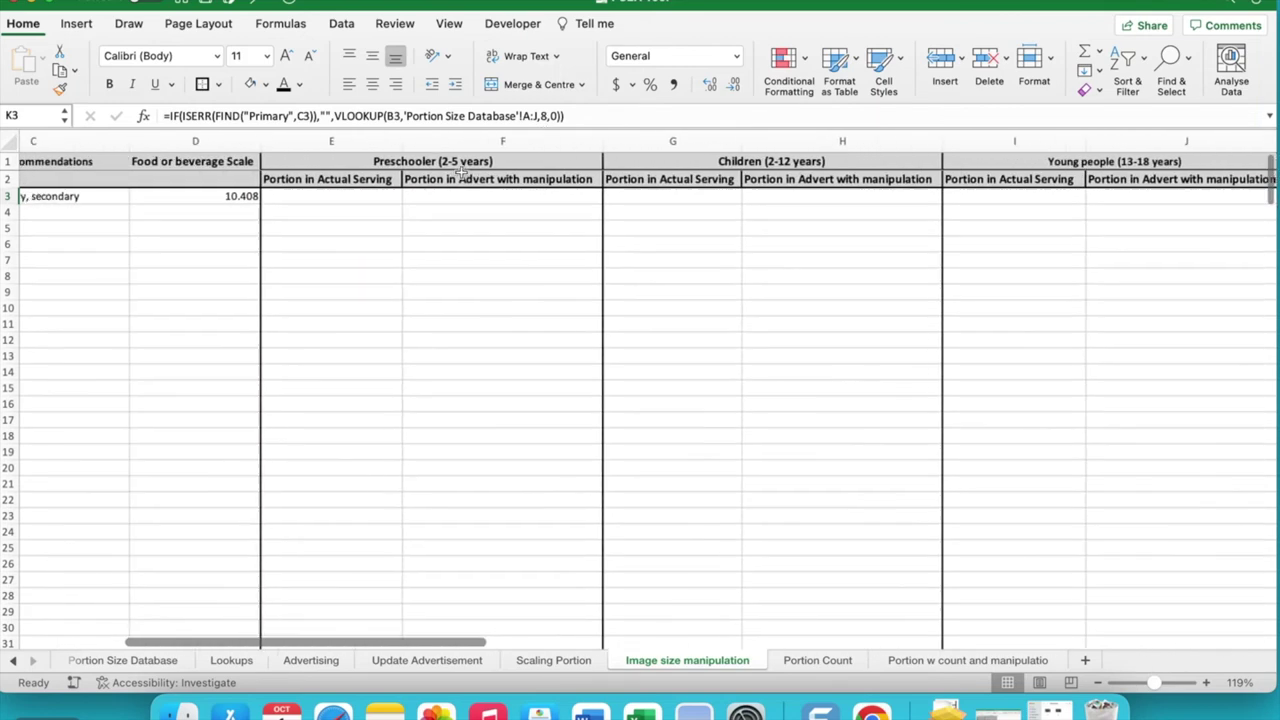
pyautogui.hscroll(-3, 131, 170)
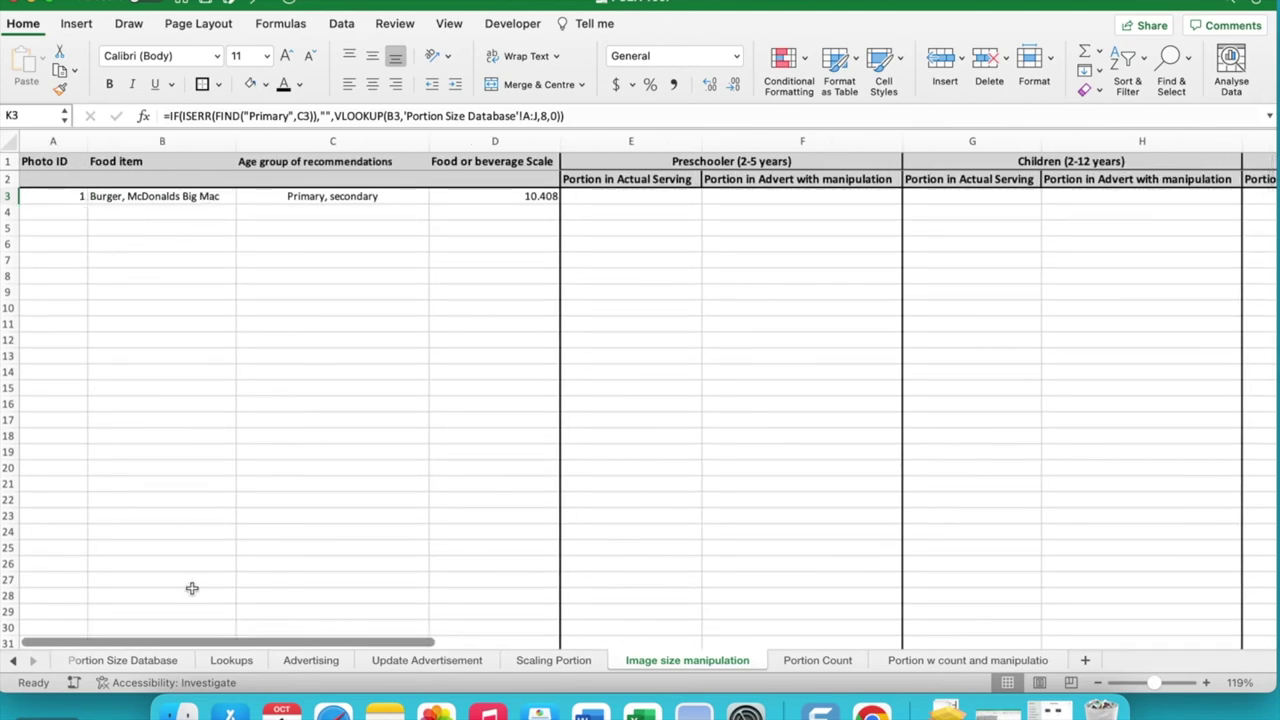
pyautogui.click(122, 660)
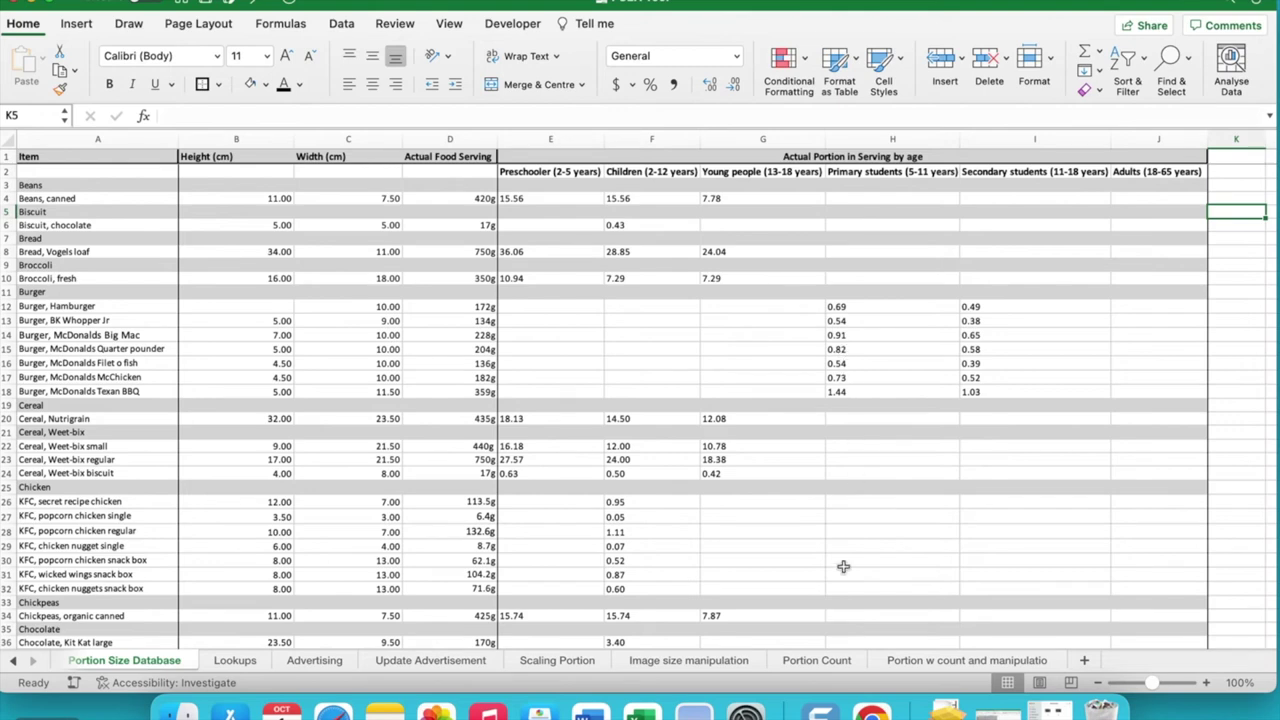
pyautogui.hotkey('ctrl', 'pagedown')
pyautogui.hscroll(10, 818, 351)
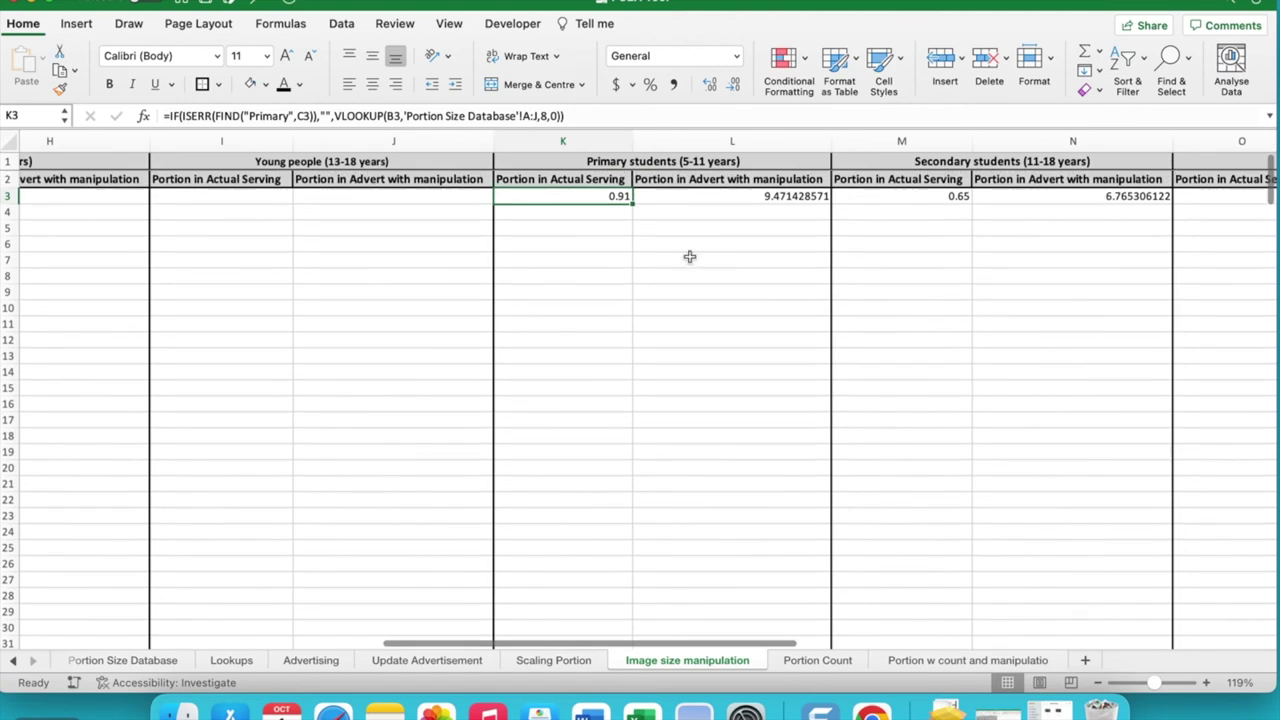
# Examine the Primary students' Portion in Advert with manipulation formula and its source cells, the actual-serving portion and the Food or beverage Scale.
pyautogui.click(703, 196)
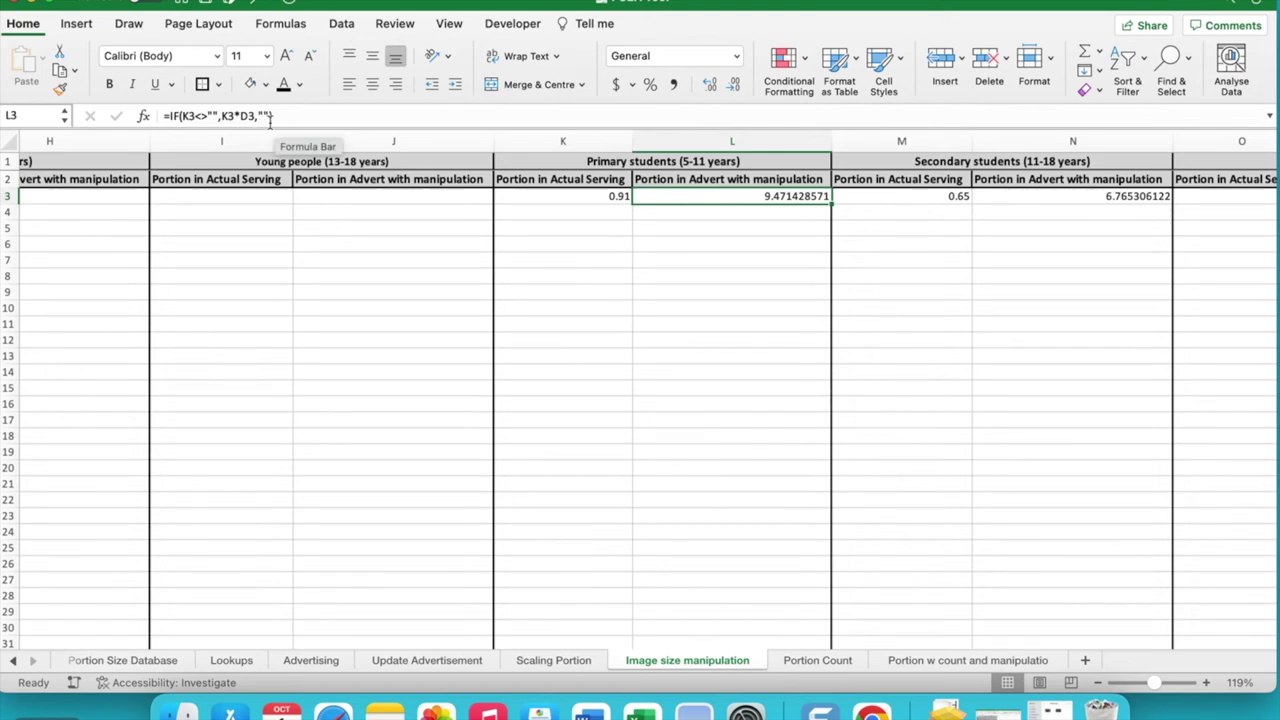
pyautogui.click(563, 198)
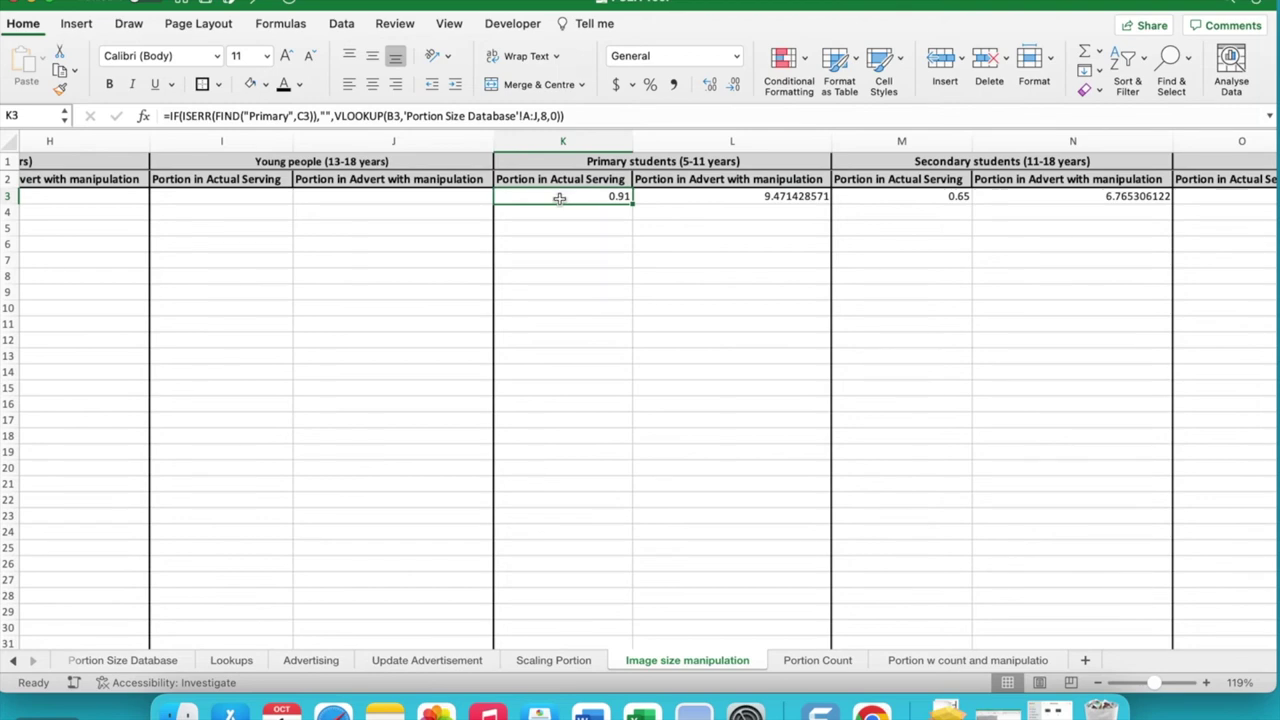
pyautogui.hscroll(-10, 562, 198)
pyautogui.hscroll(-4, 559, 198)
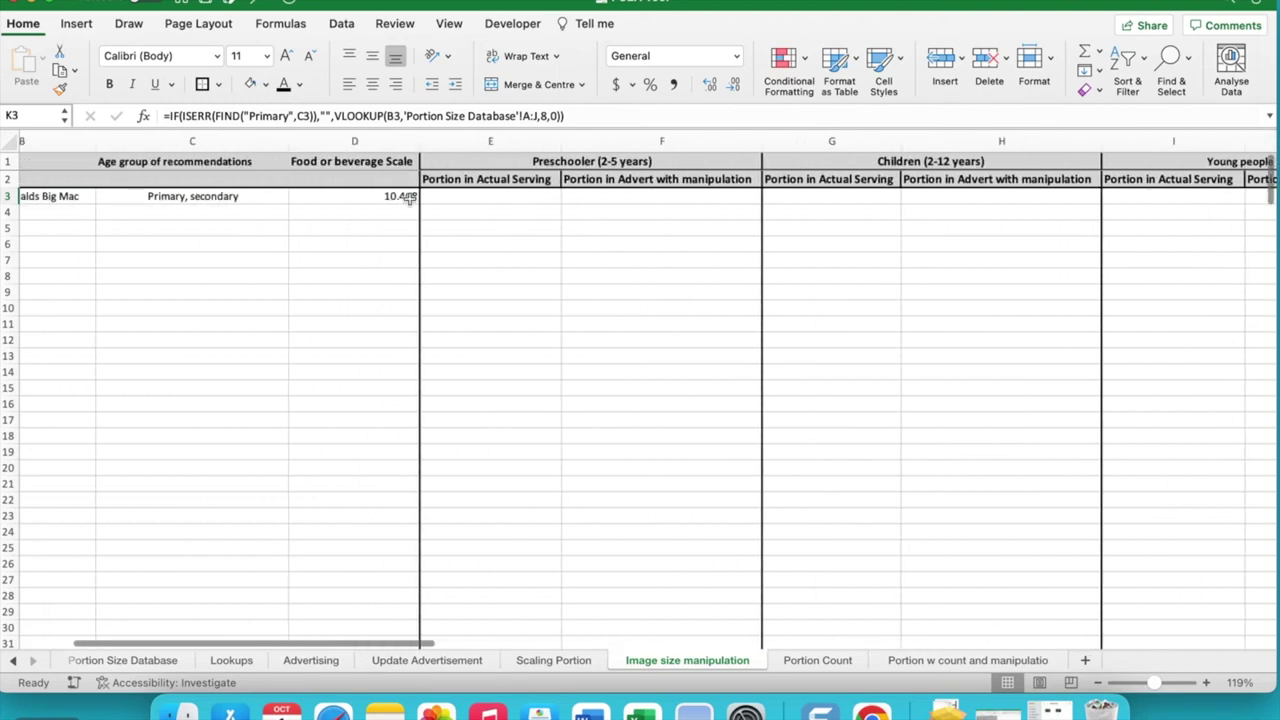
pyautogui.click(364, 196)
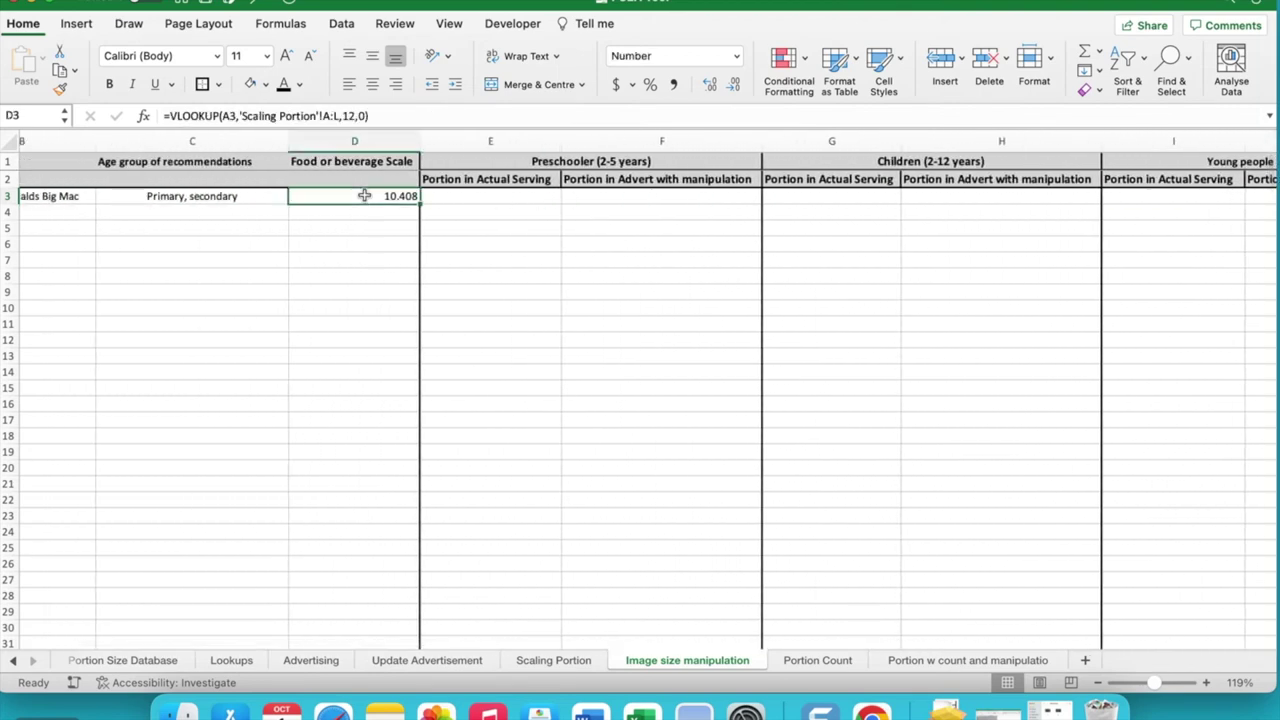
pyautogui.hscroll(10, 364, 196)
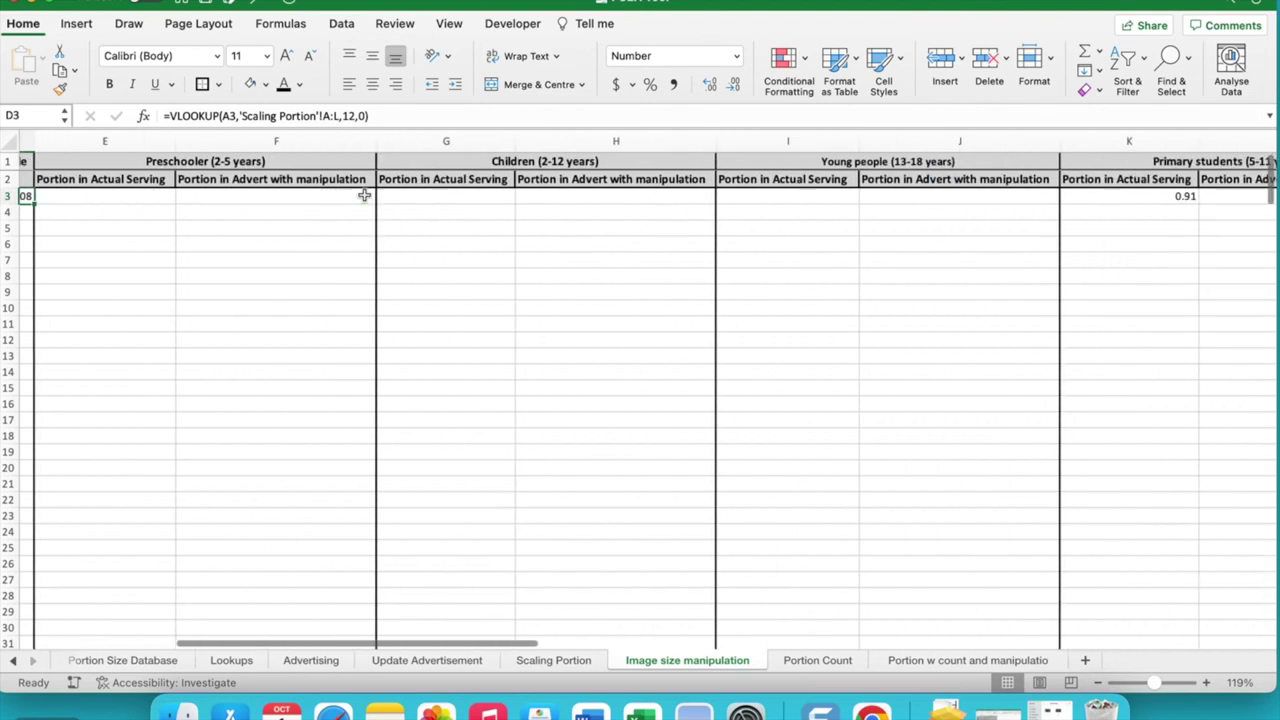
pyautogui.click(700, 198)
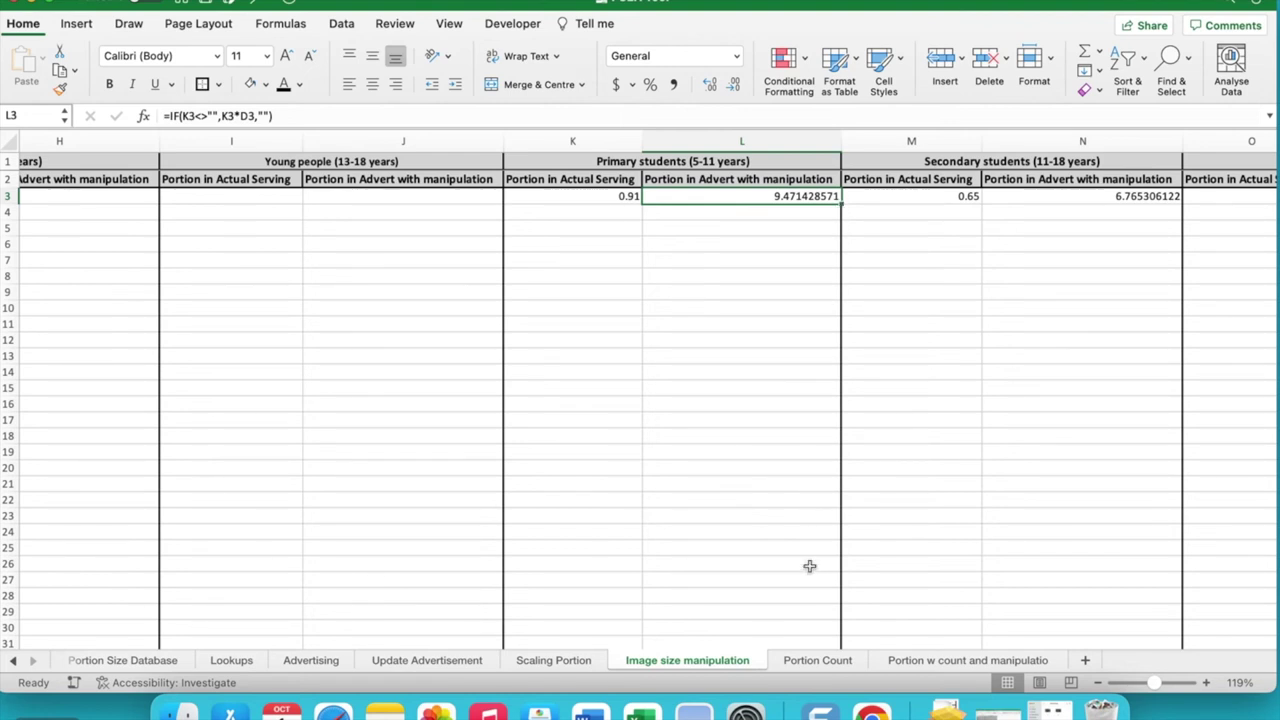
# Enter 1 as the Photo ID in row 3 of the Portion Count sheet and check the Food item formula.
pyautogui.click(817, 661)
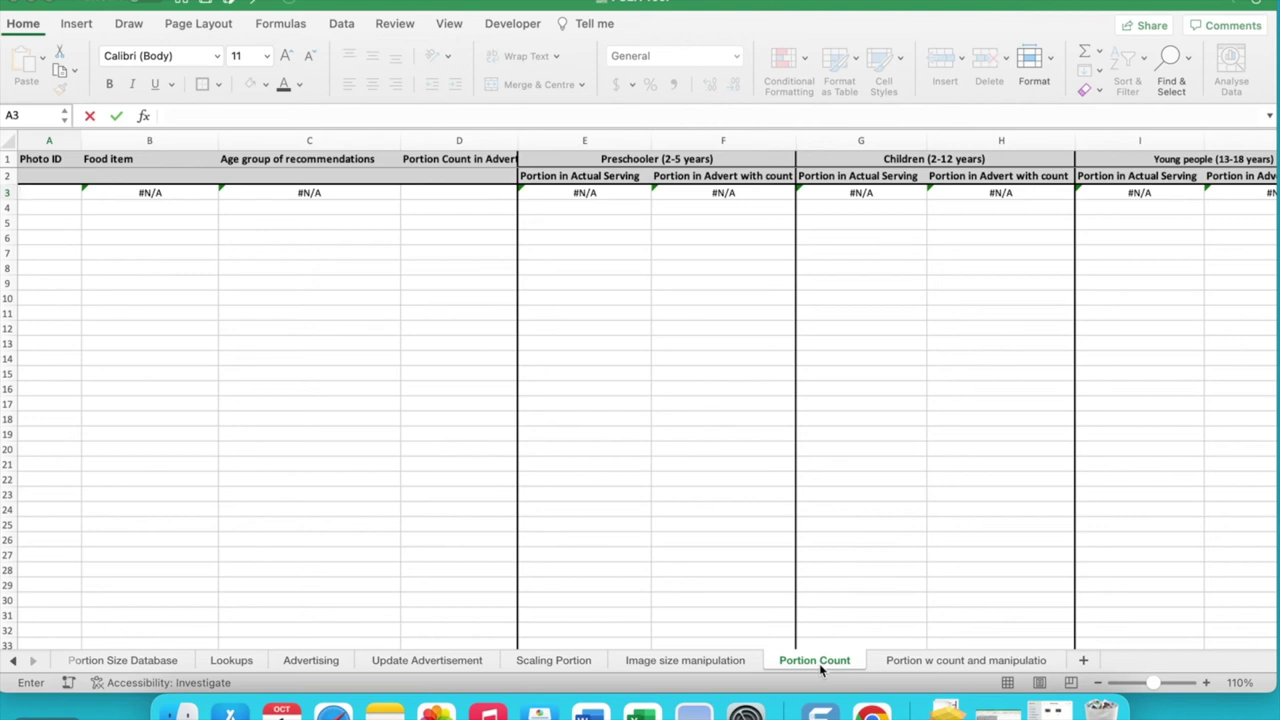
pyautogui.write('1')
pyautogui.click(100, 193)
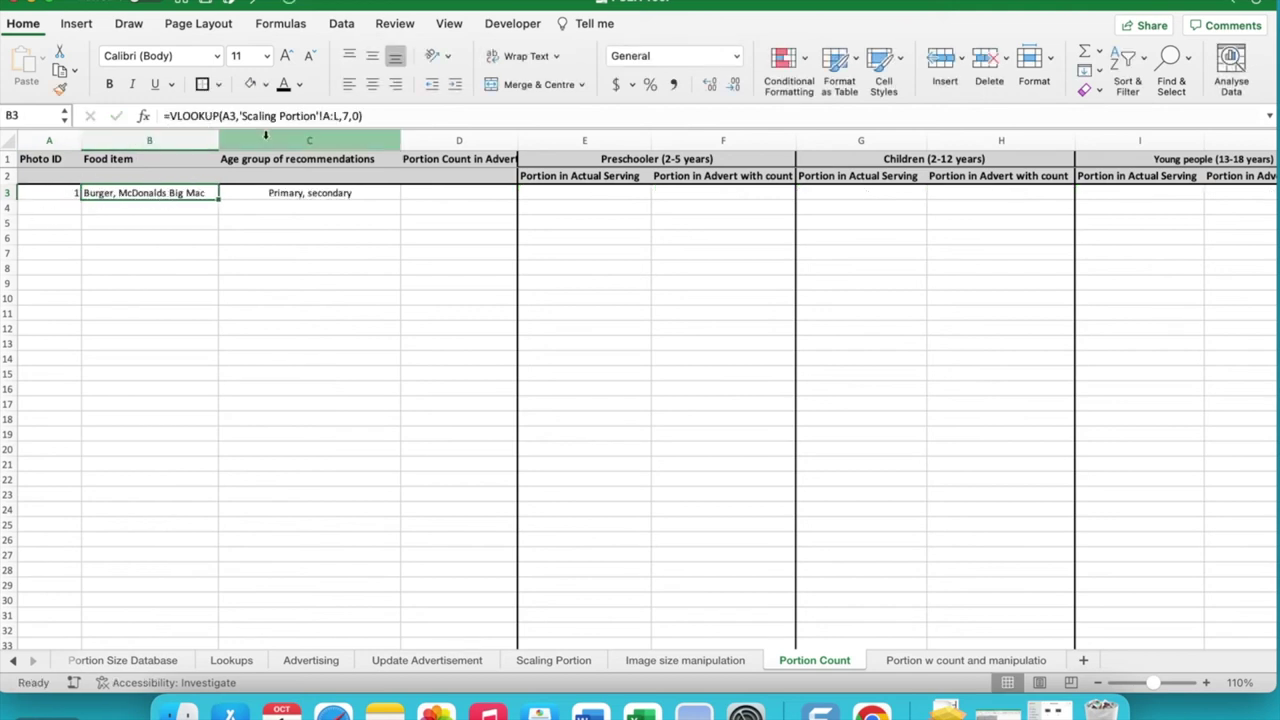
# Examine the Age group of recommendations formula in row 3 and compare it with that column on the Image size manipulation sheet.
pyautogui.click(272, 197)
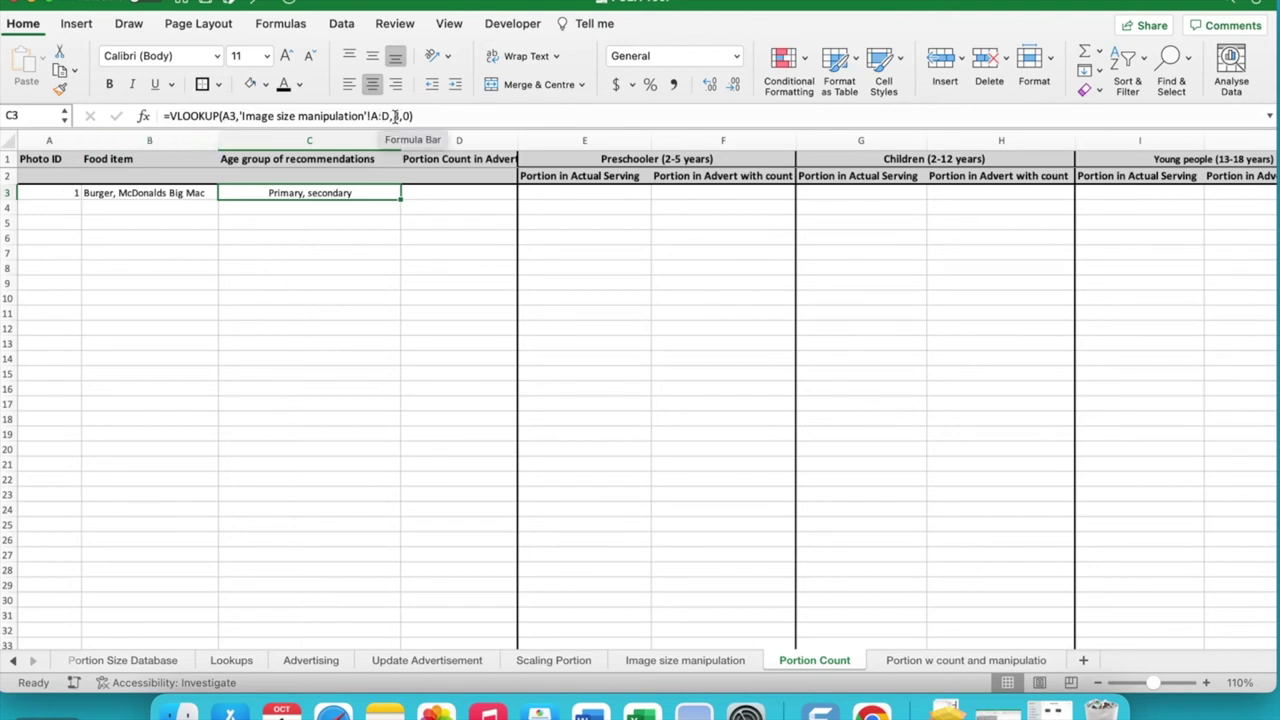
pyautogui.click(660, 661)
pyautogui.hscroll(-10, 243, 359)
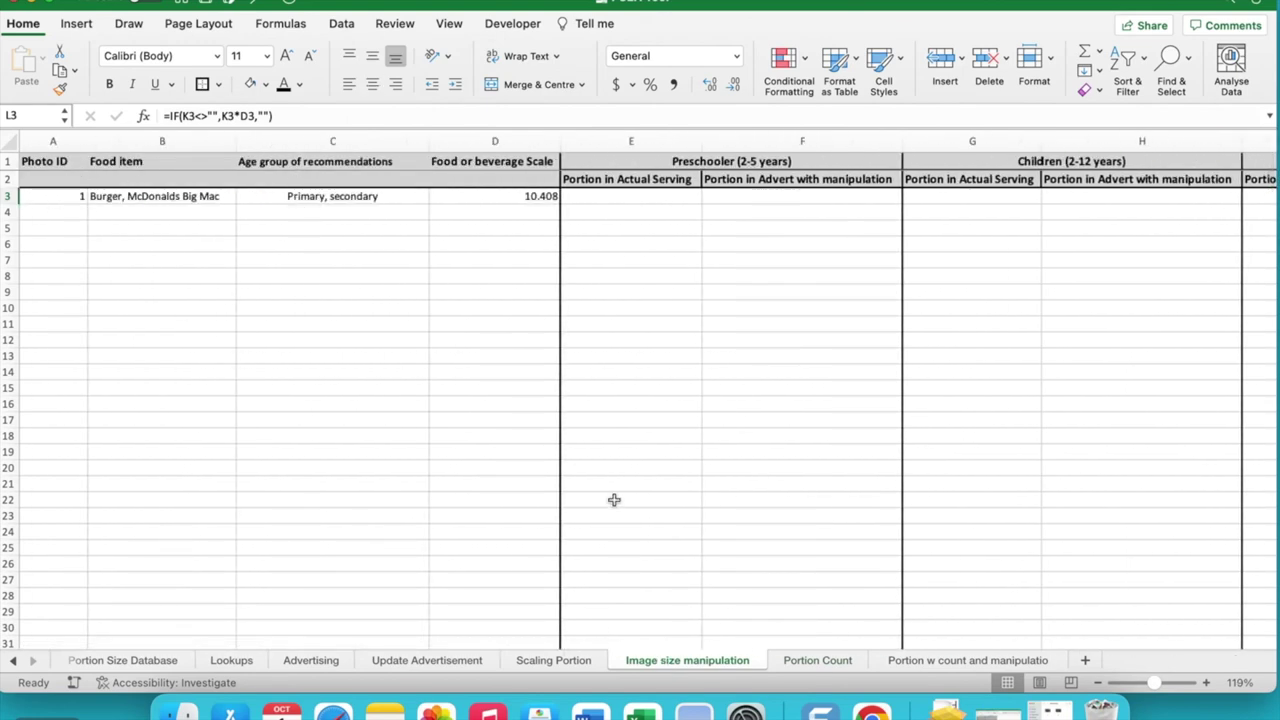
pyautogui.click(823, 660)
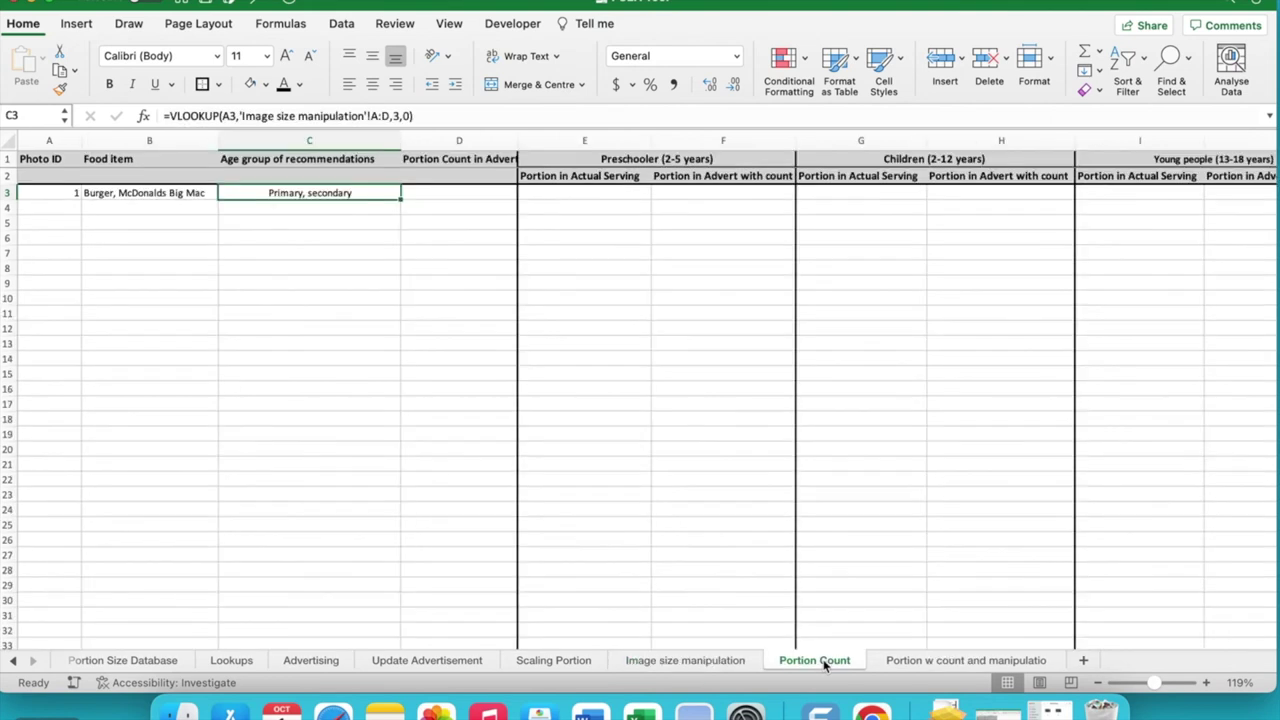
# Set photo 1's Portion Count in Advert to 2 on the Portion Count sheet.
pyautogui.click(461, 197)
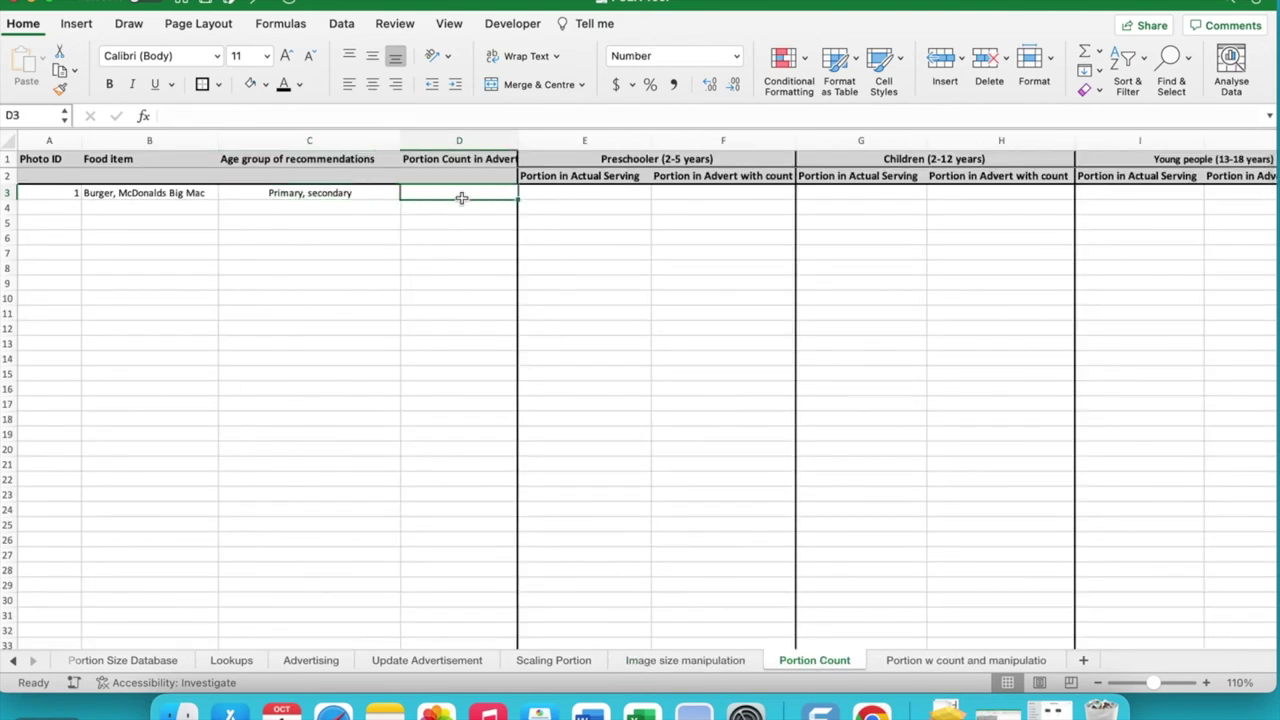
pyautogui.write('2')
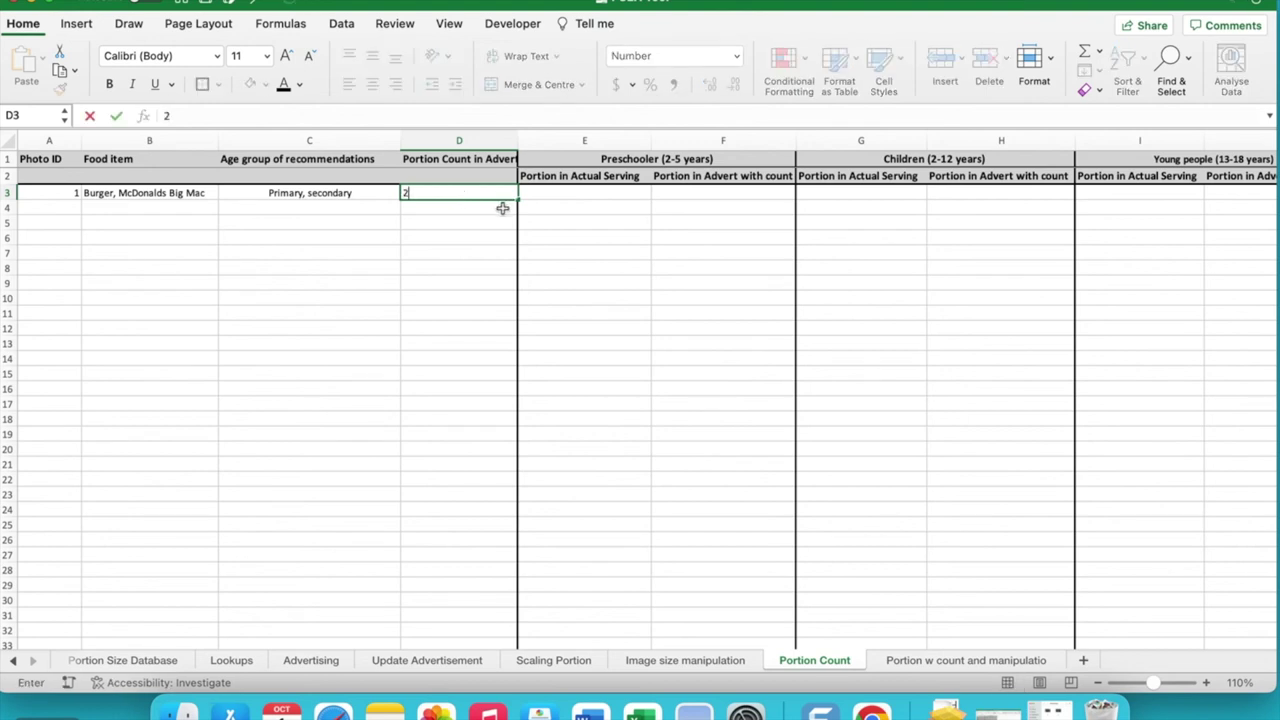
pyautogui.click(580, 194)
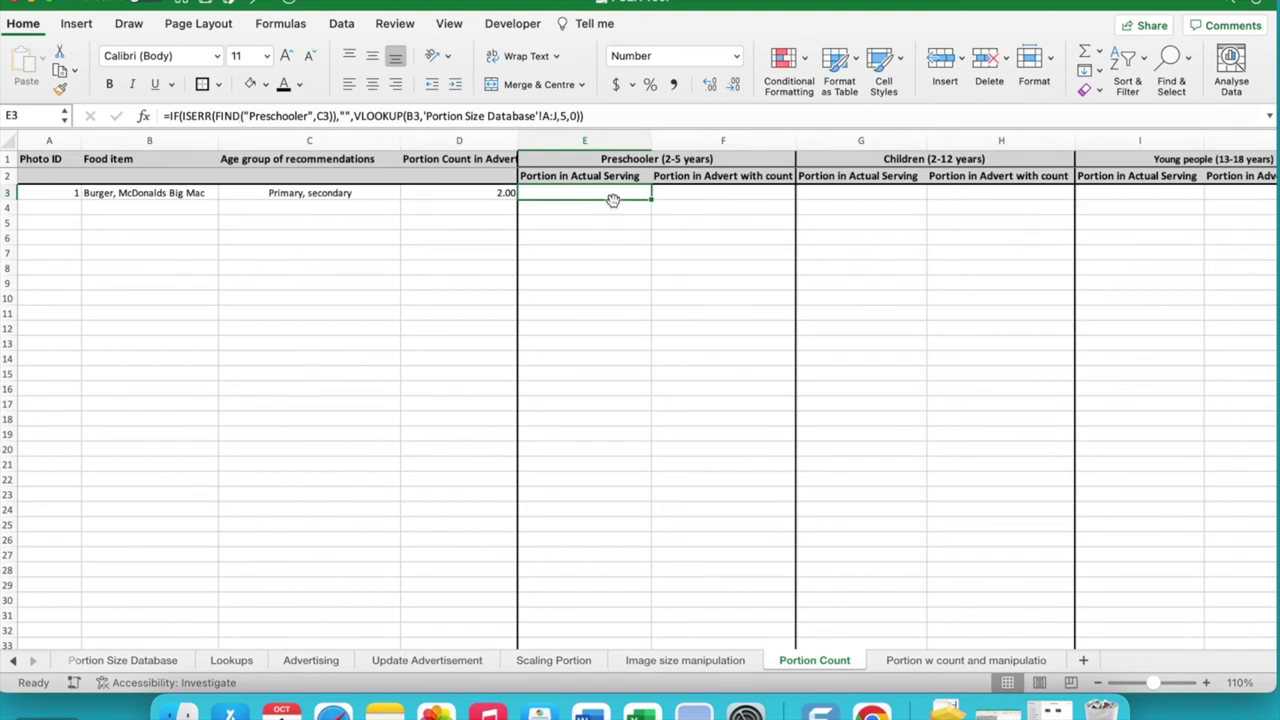
# Review the age-group columns on the Portion Count sheet and examine the Primary students' Portion in Actual Serving formula.
pyautogui.hscroll(10, 648, 216)
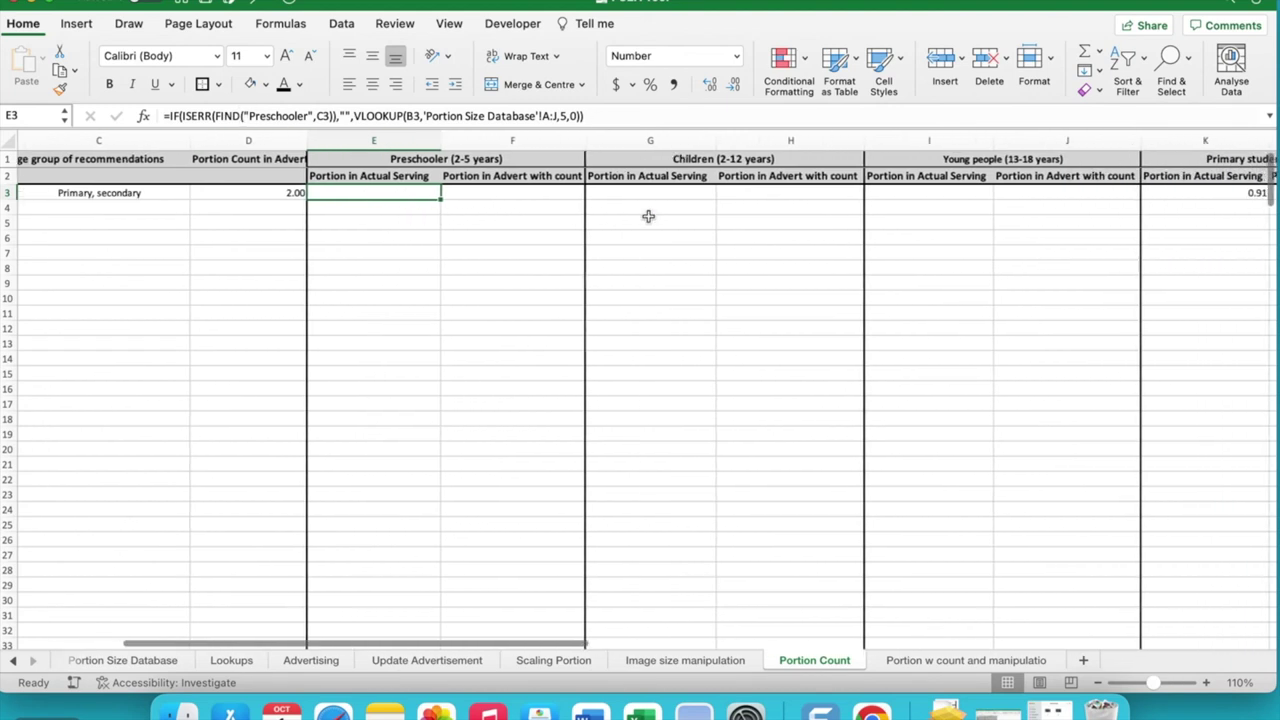
pyautogui.hscroll(5, 648, 216)
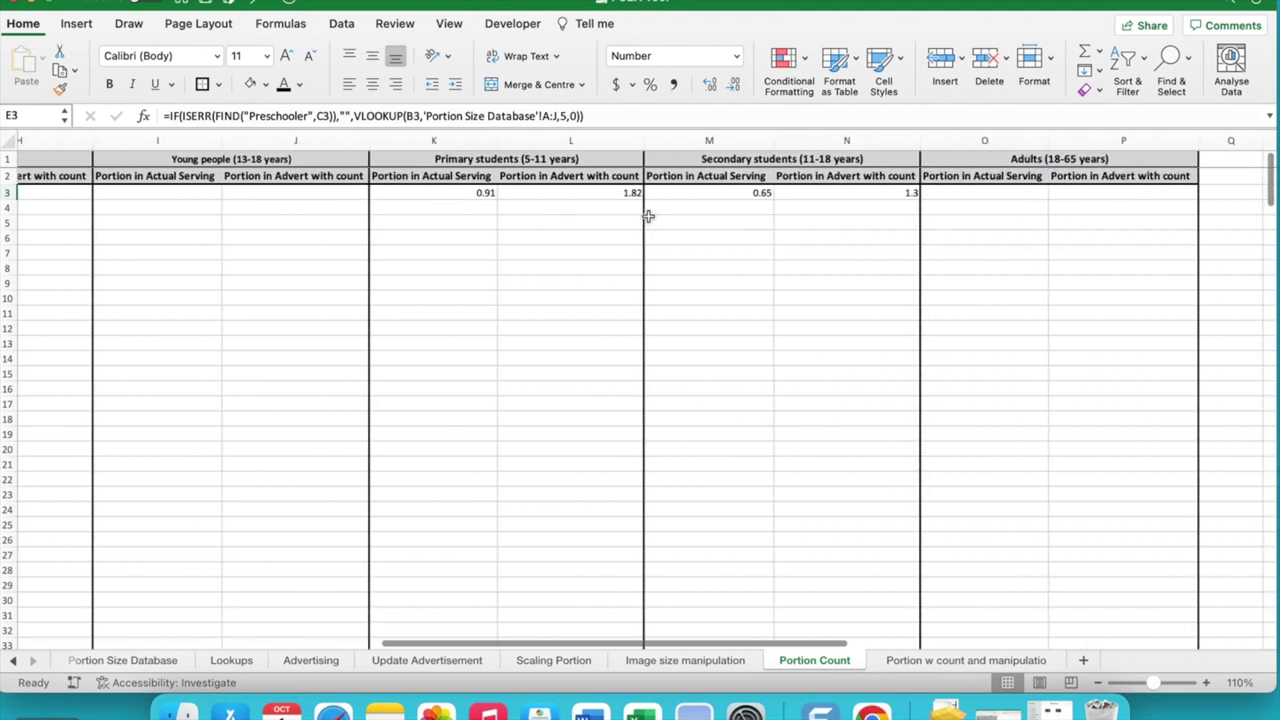
pyautogui.click(436, 195)
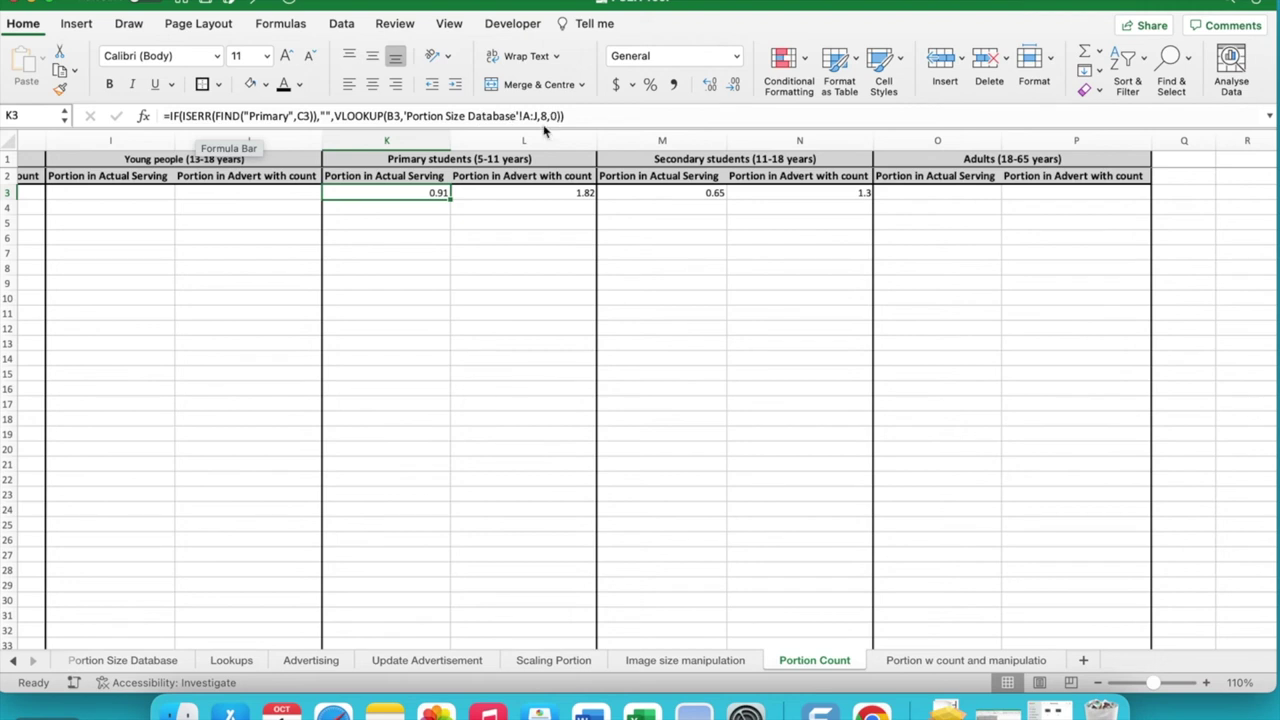
pyautogui.hscroll(-3, 690, 235)
pyautogui.hscroll(3, 694, 235)
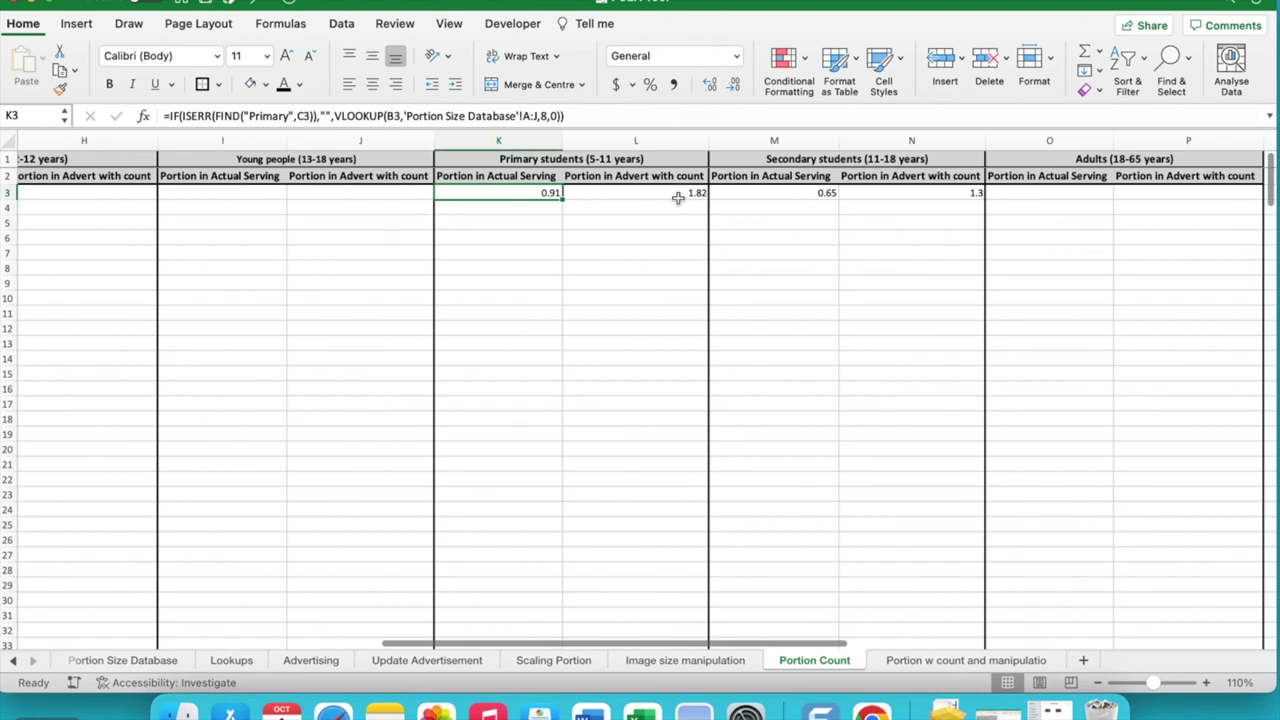
# Examine the Primary students' Portion in Advert with count formula and its source cells, the actual-serving portion and the portion count.
pyautogui.click(678, 195)
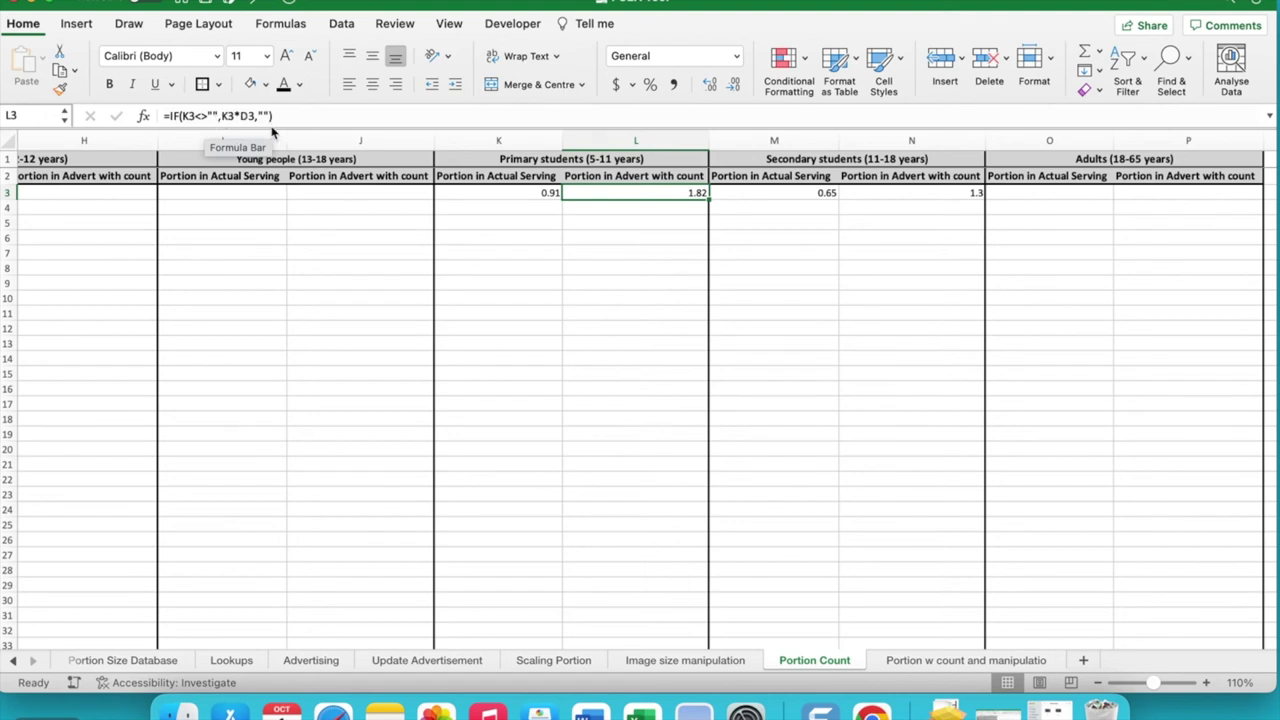
pyautogui.click(517, 197)
pyautogui.hscroll(-10, 516, 197)
pyautogui.click(455, 192)
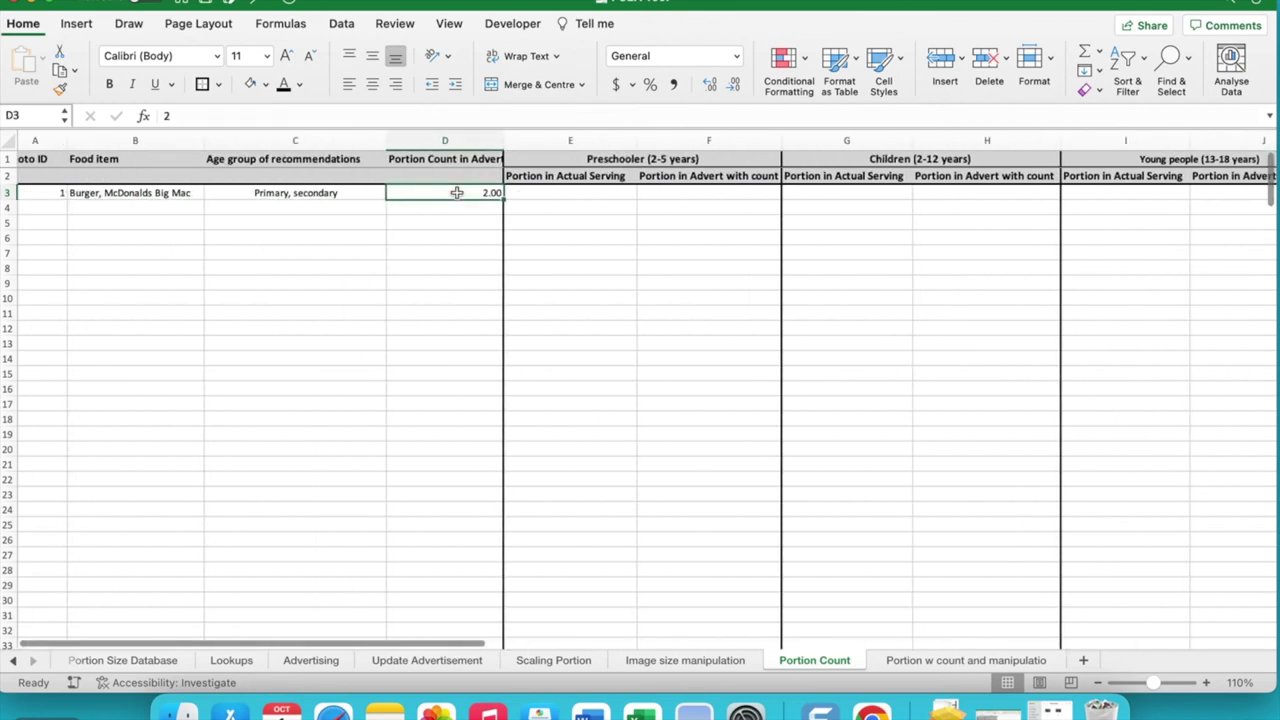
pyautogui.hscroll(10, 456, 192)
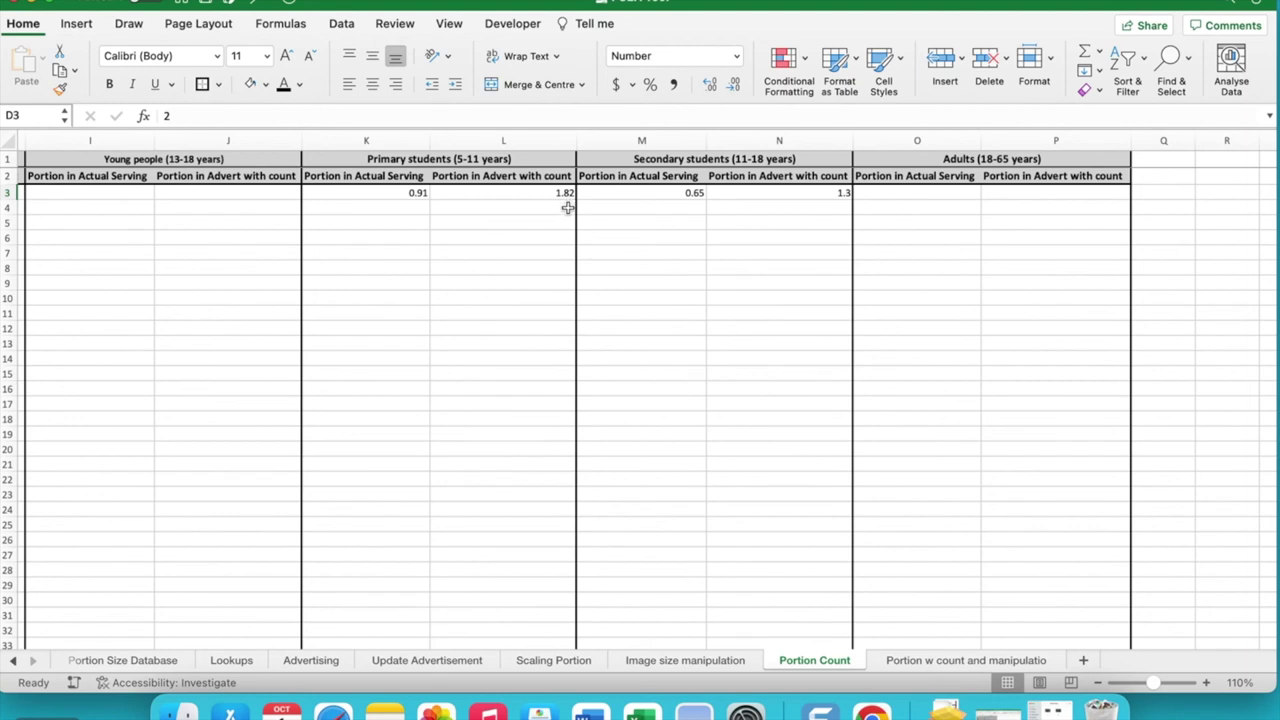
# Enter 1 as the Photo ID in row 3 of the Portion w count and manipulatio sheet and check the Food item formula.
pyautogui.click(966, 661)
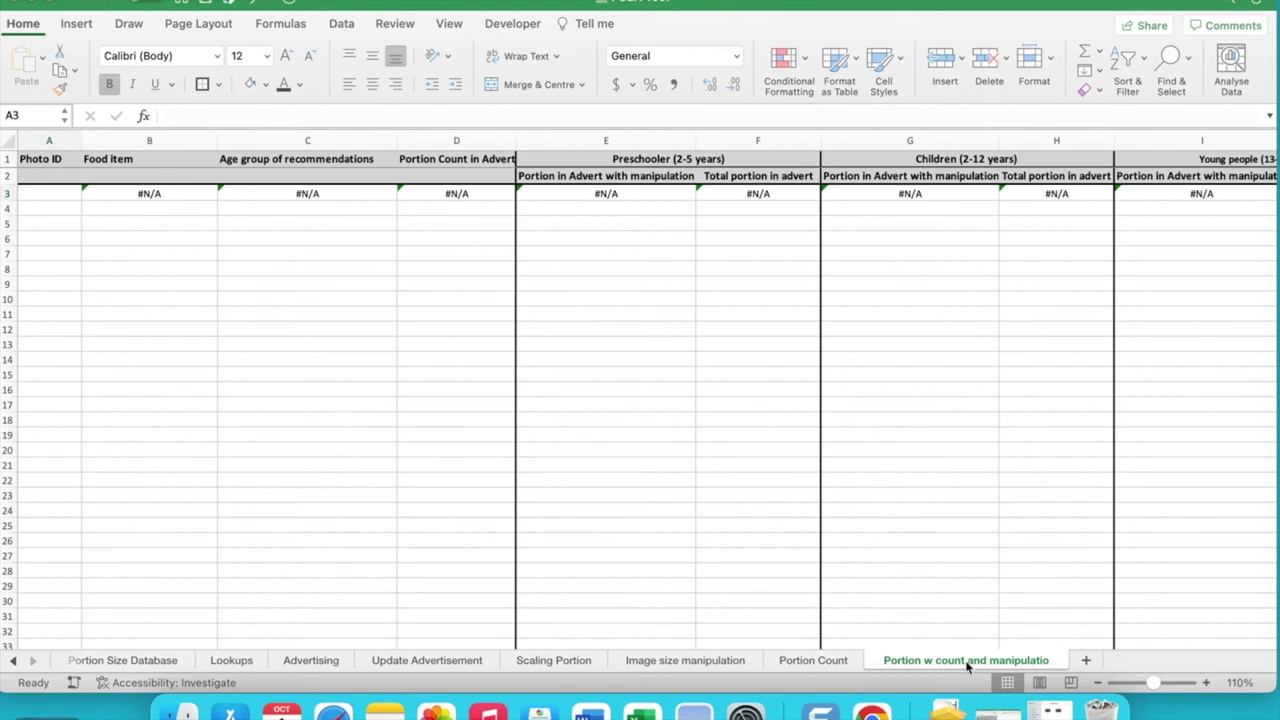
pyautogui.click(45, 191)
pyautogui.write('1')
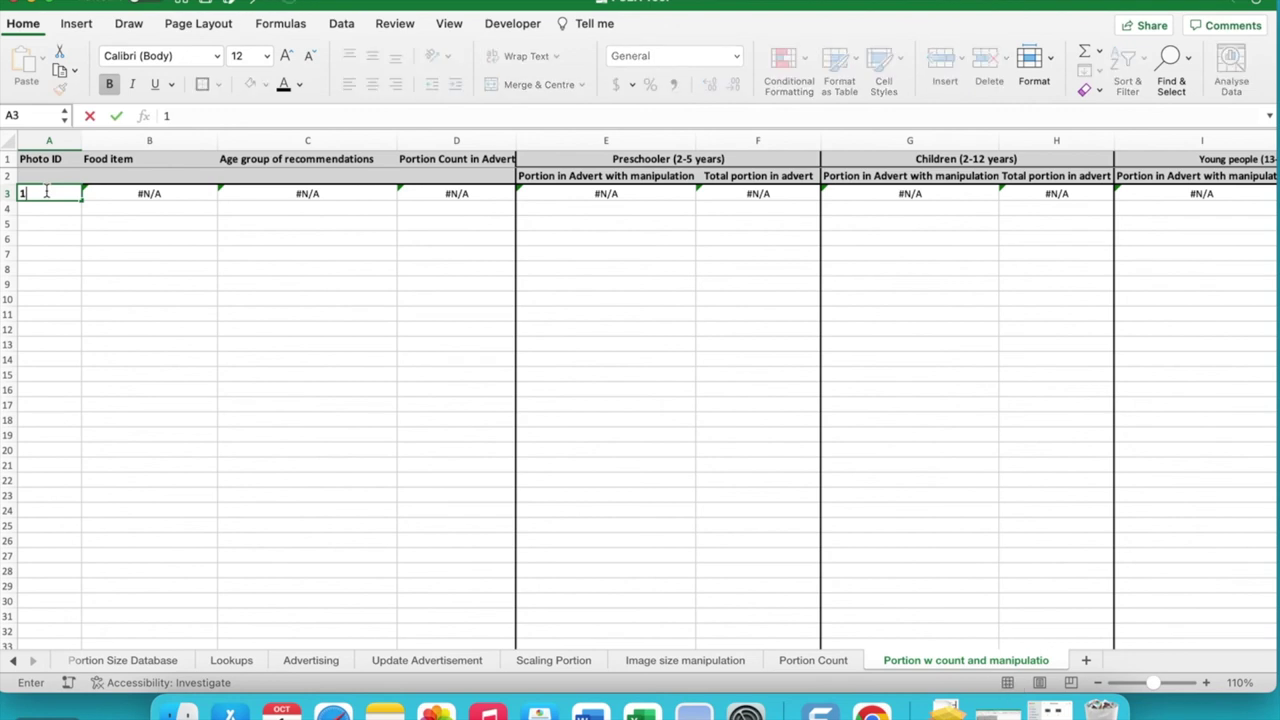
pyautogui.click(136, 194)
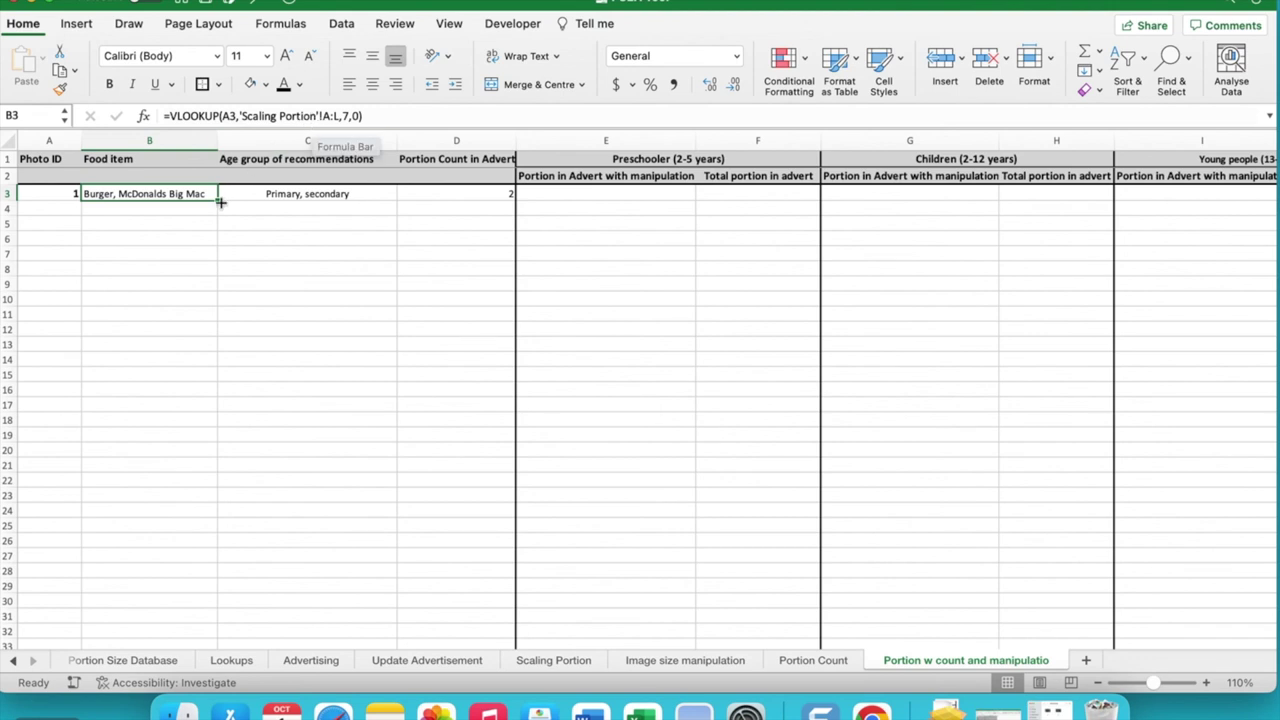
# Examine the age group and Portion Count in Advert formulas in row 3, comparing the count with the Portion Count sheet.
pyautogui.click(252, 196)
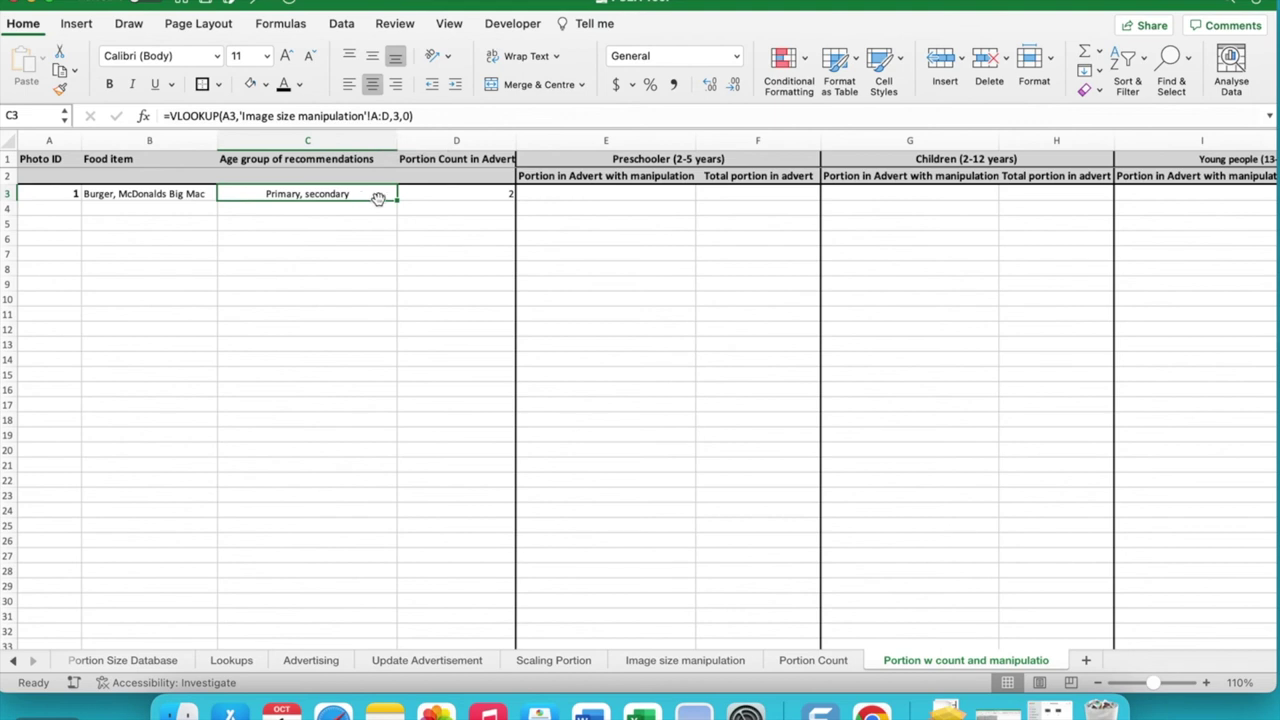
pyautogui.click(435, 195)
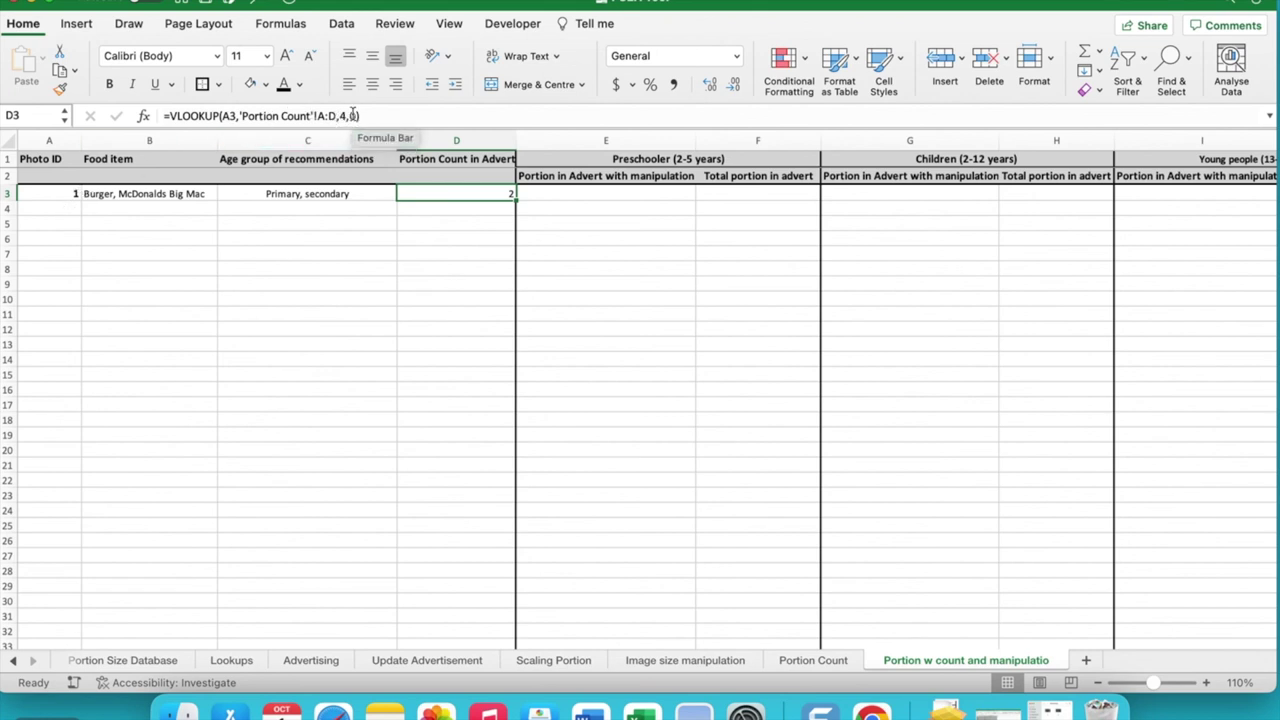
pyautogui.click(813, 660)
pyautogui.hscroll(-10, 100, 225)
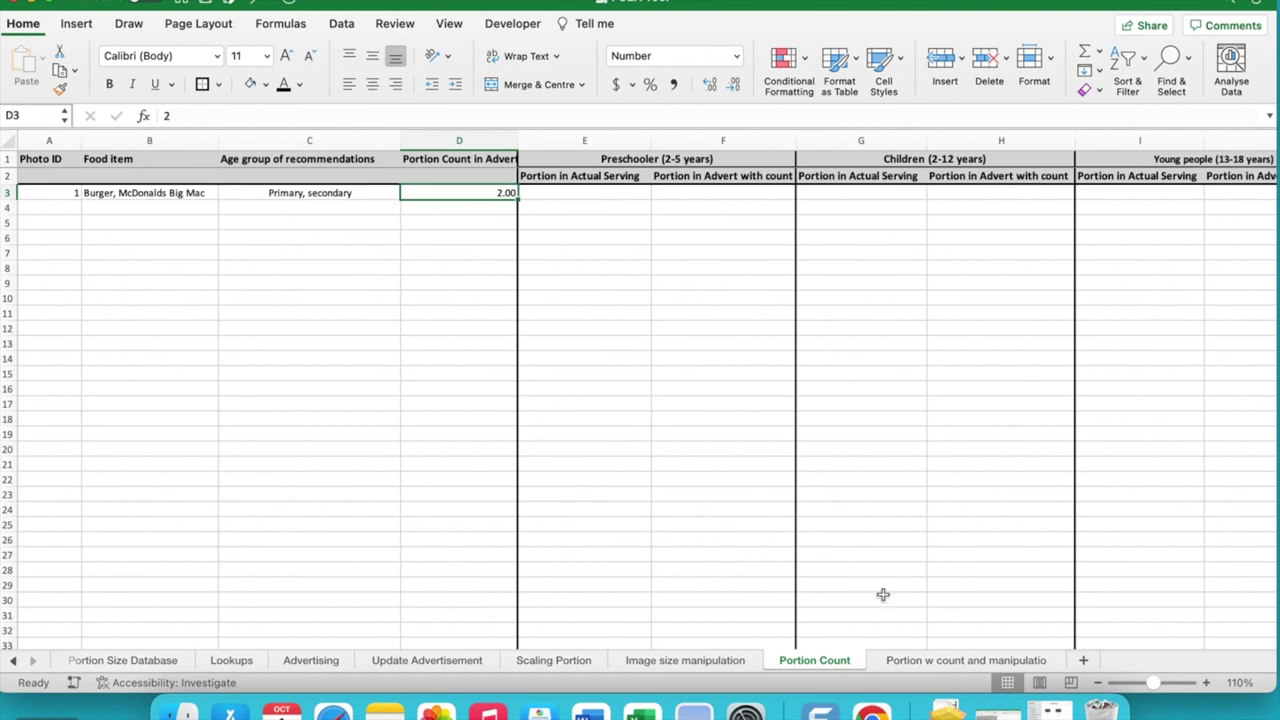
pyautogui.click(918, 662)
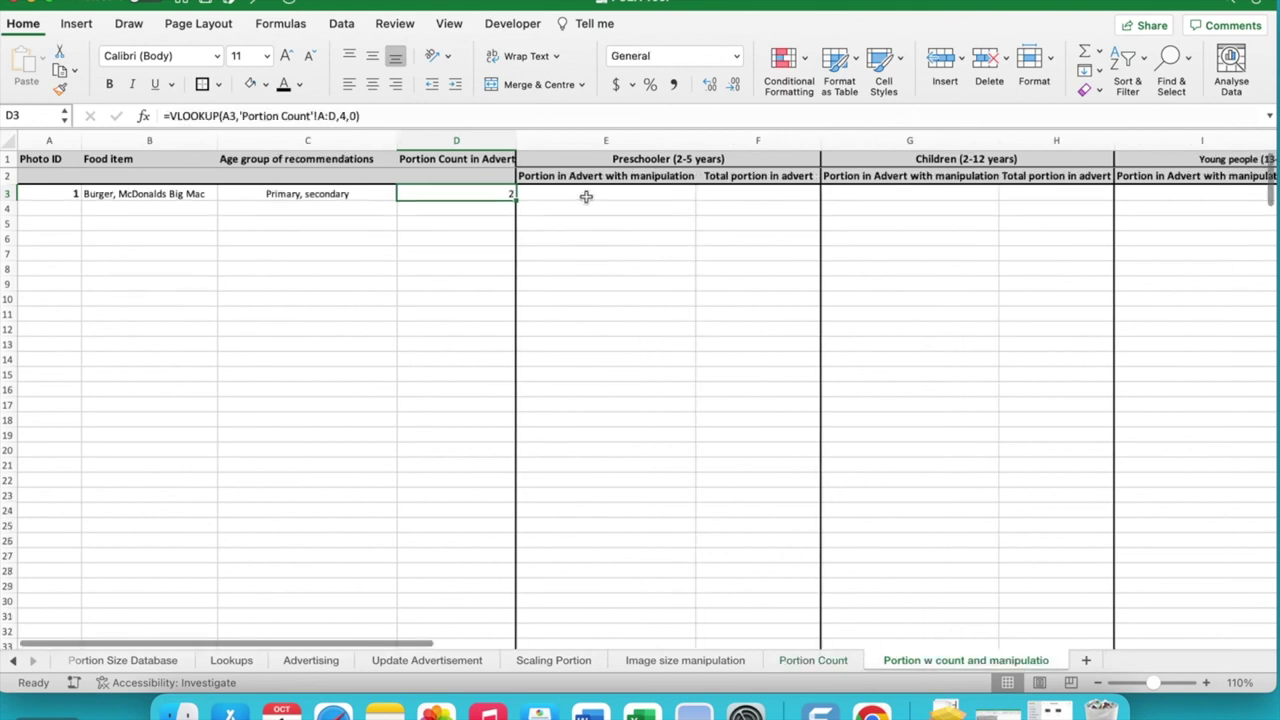
# Examine the Portion in Advert with manipulation formulas for Preschooler and Primary students on the combined count and manipulation sheet.
pyautogui.click(664, 199)
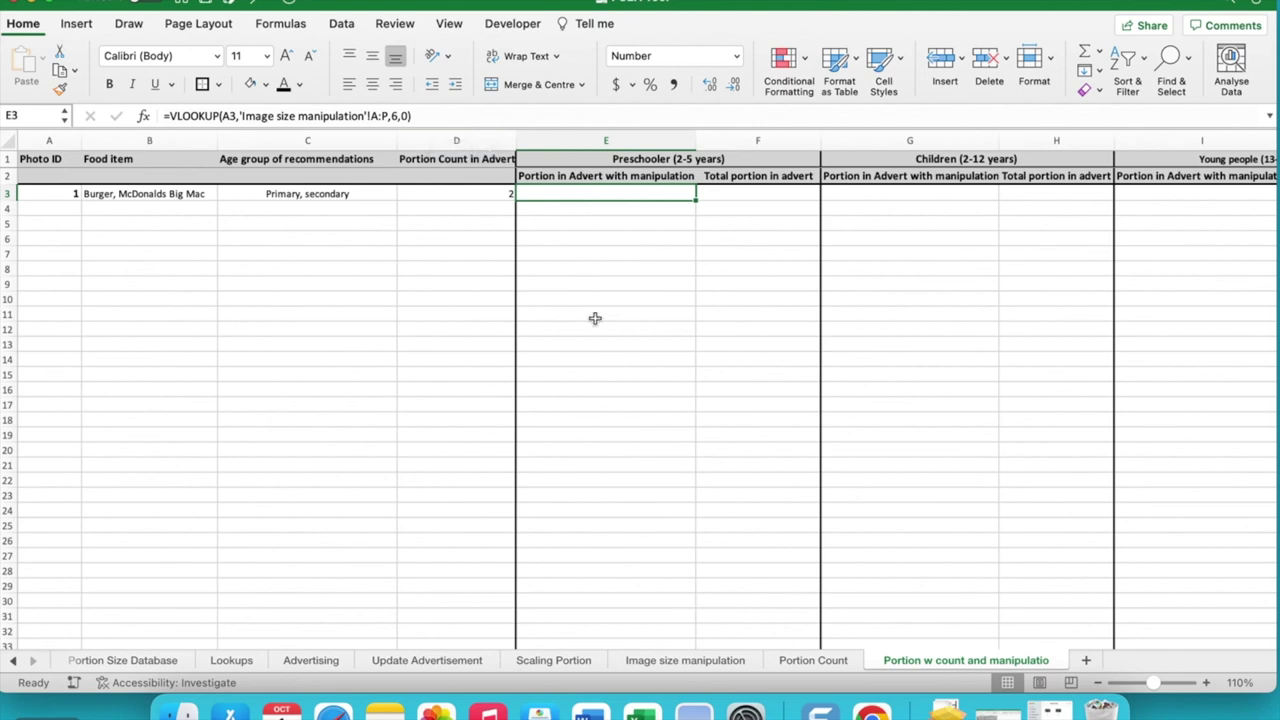
pyautogui.hscroll(3, 700, 238)
pyautogui.hscroll(10, 702, 238)
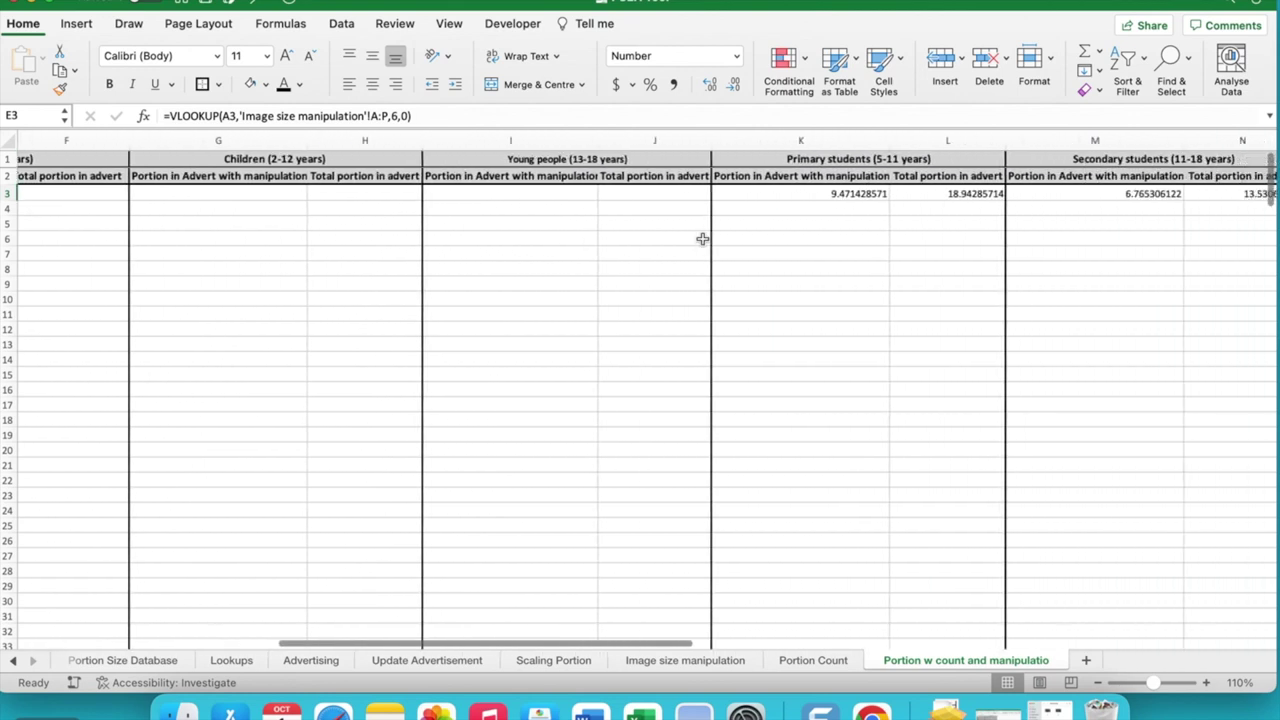
pyautogui.click(448, 195)
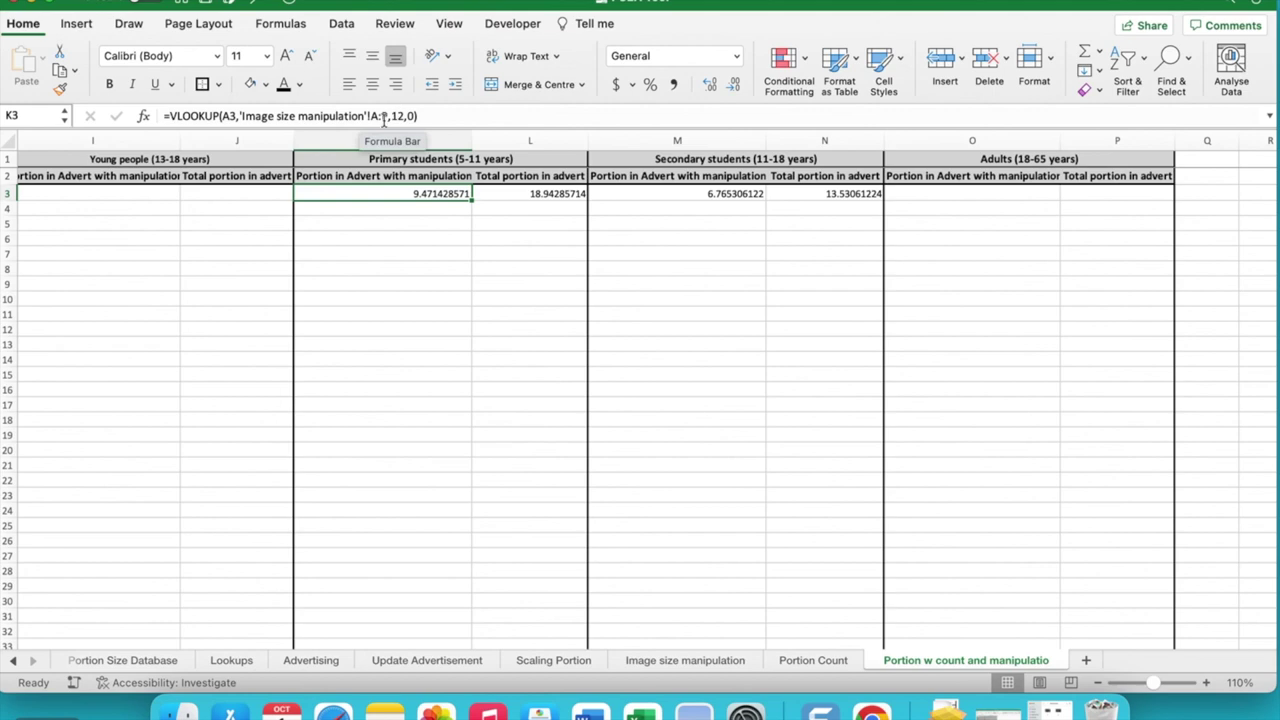
# Compare the Primary students' manipulated-portion lookup in row 3 with its Photo ID and the source column on the Image size manipulation sheet.
pyautogui.hscroll(-10, 360, 214)
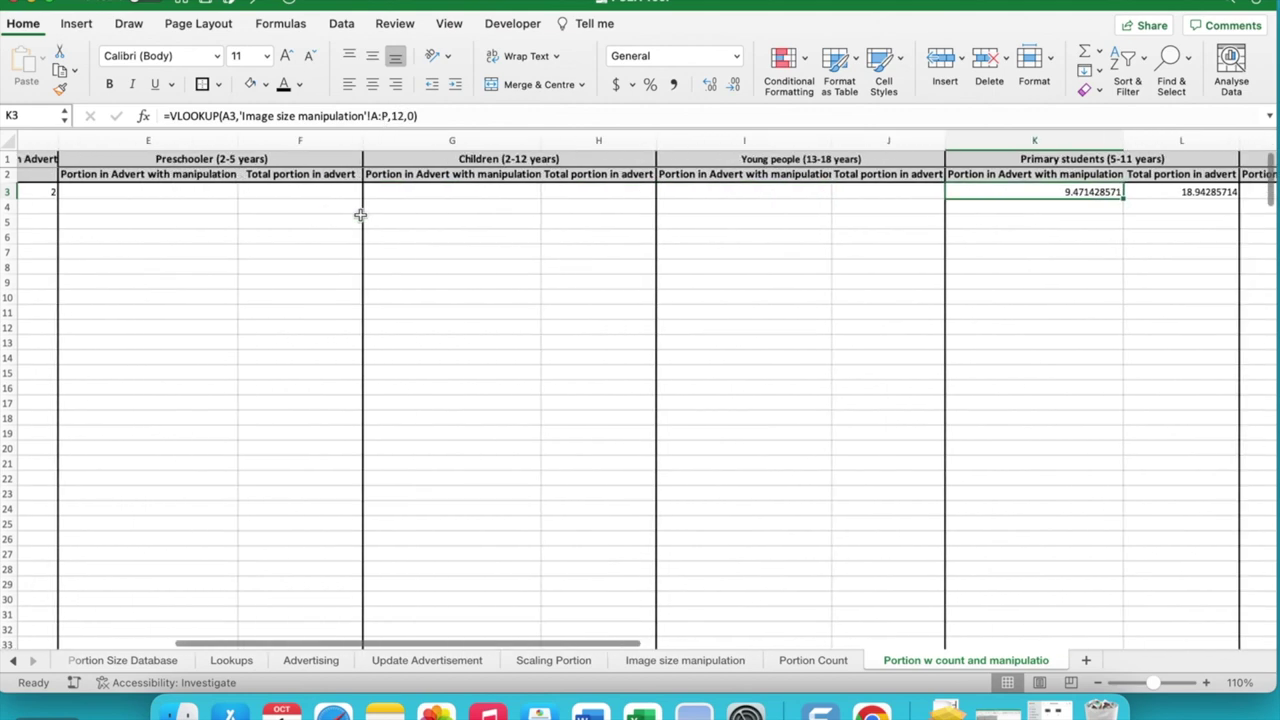
pyautogui.hscroll(-2, 90, 174)
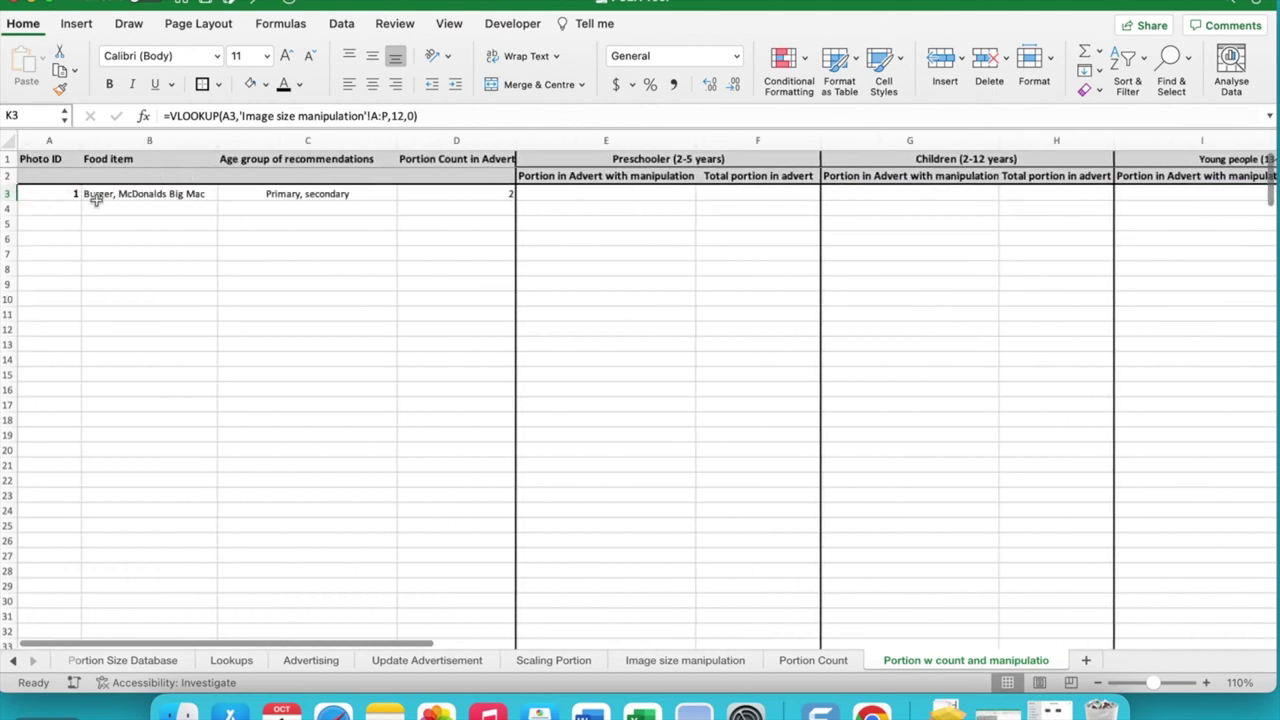
pyautogui.click(706, 664)
pyautogui.hscroll(5, 826, 334)
pyautogui.hscroll(15, 826, 333)
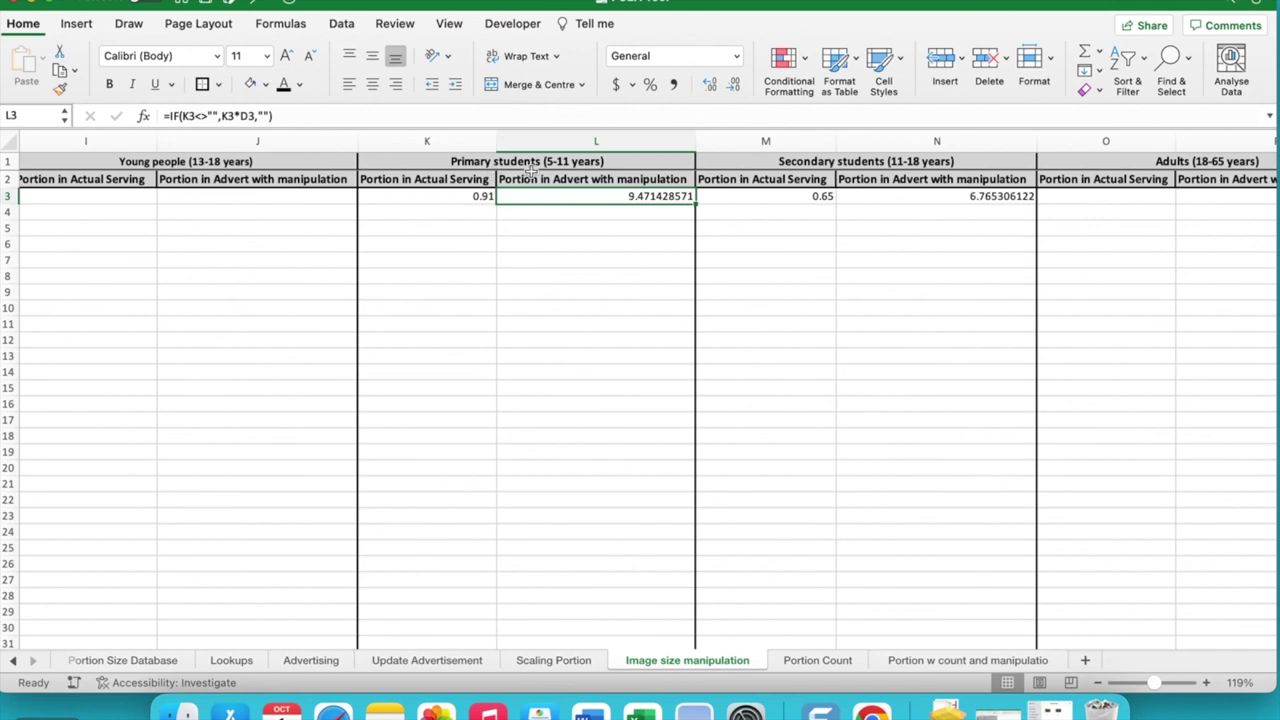
# Examine the Primary students' Total portion in advert formula on the combined sheet, its manipulated-portion and Portion Count source cells, and the Secondary students' columns.
pyautogui.click(901, 660)
pyautogui.hscroll(10, 760, 497)
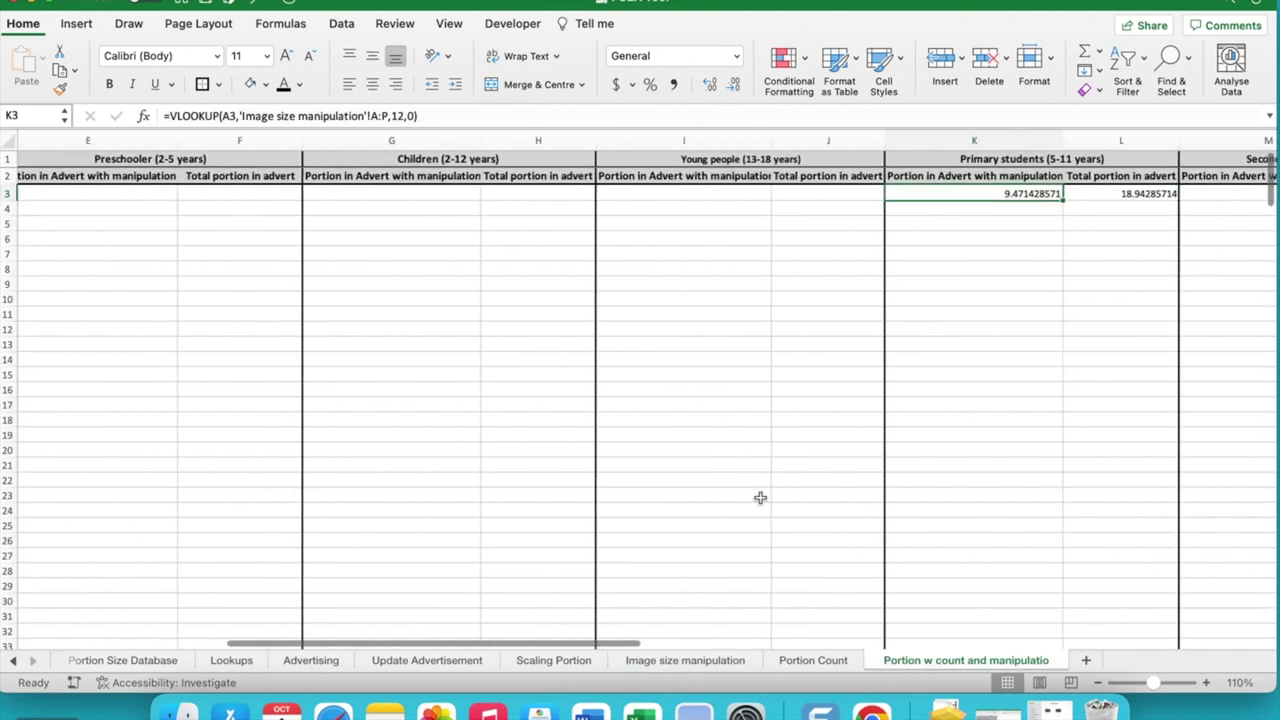
pyautogui.hscroll(1, 760, 497)
pyautogui.click(644, 194)
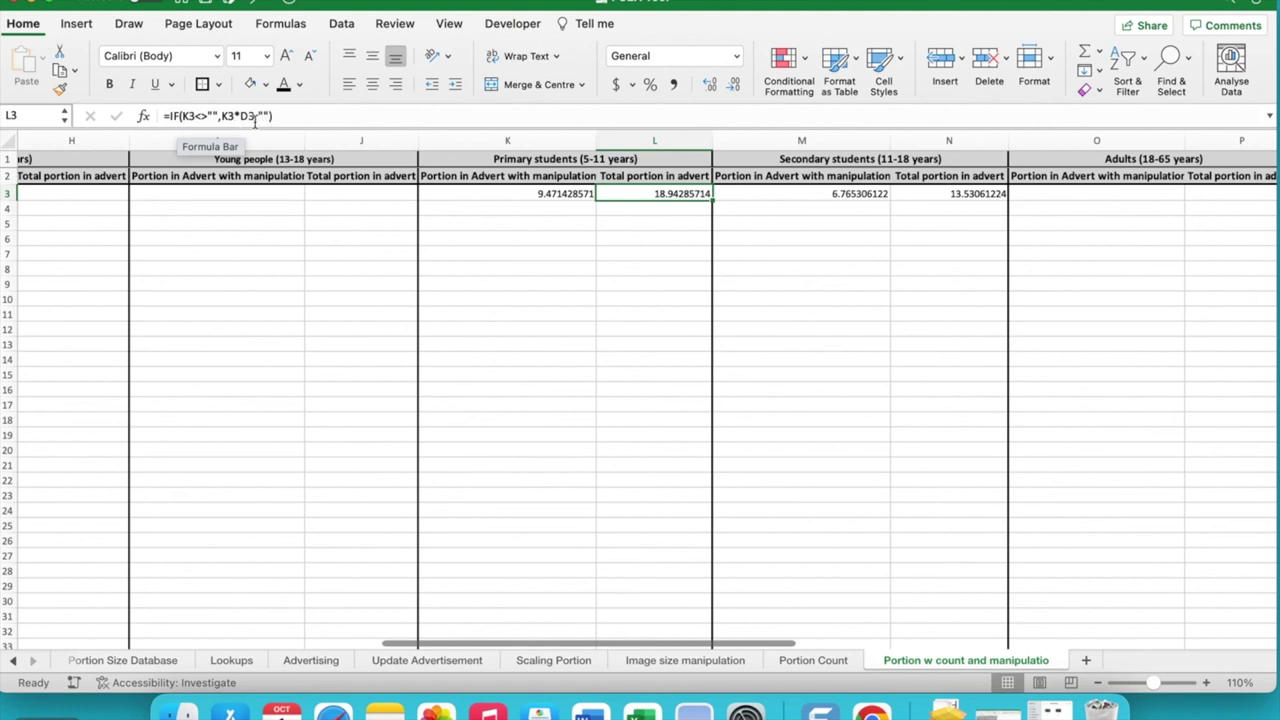
pyautogui.click(547, 195)
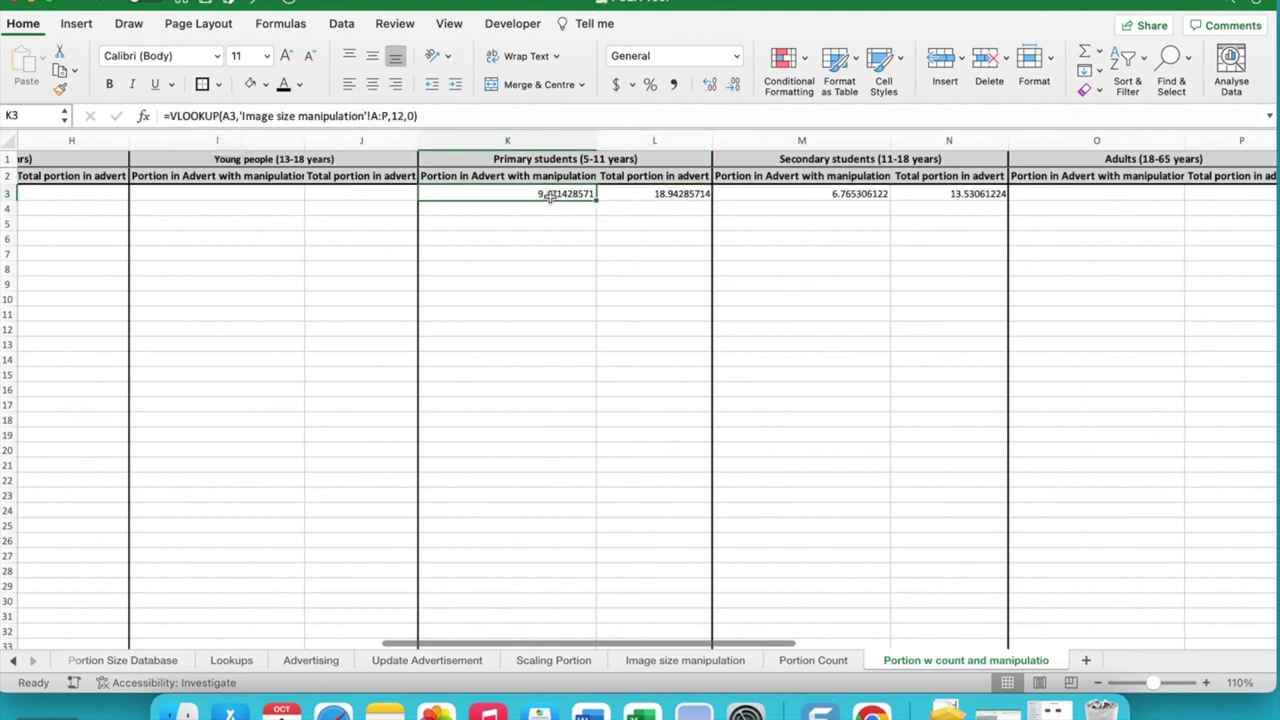
pyautogui.hscroll(-10, 548, 213)
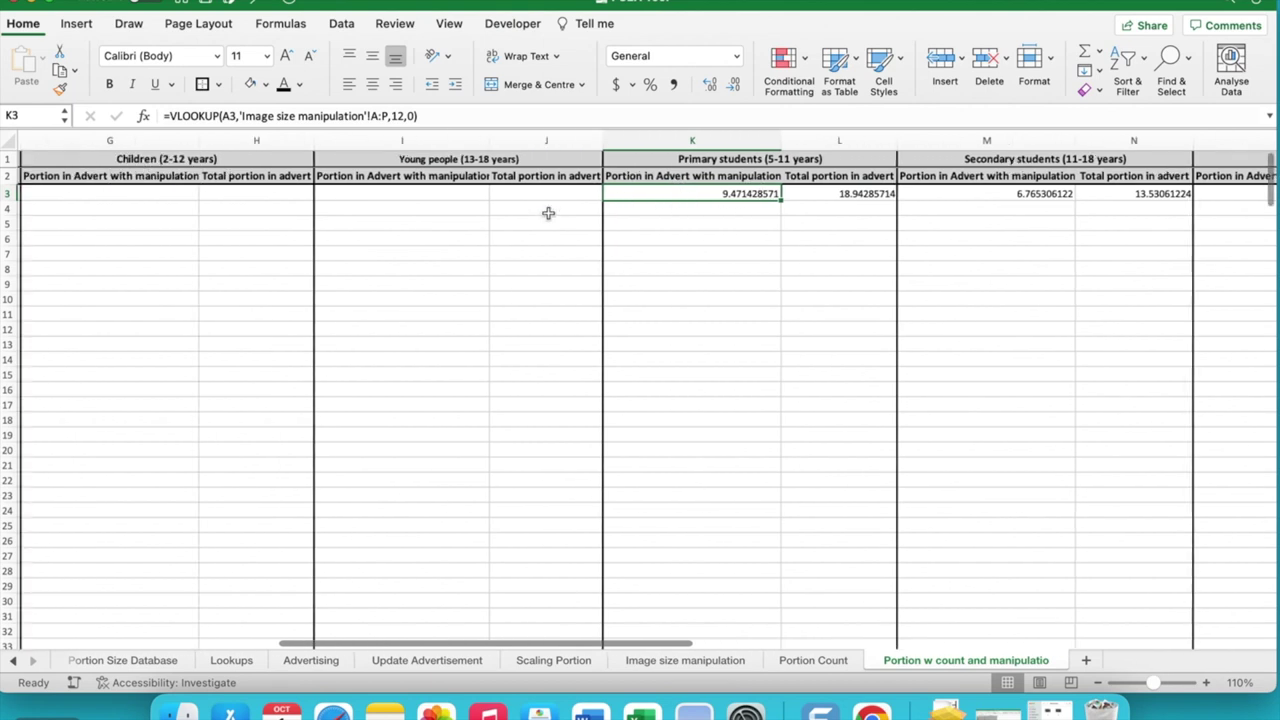
pyautogui.click(390, 193)
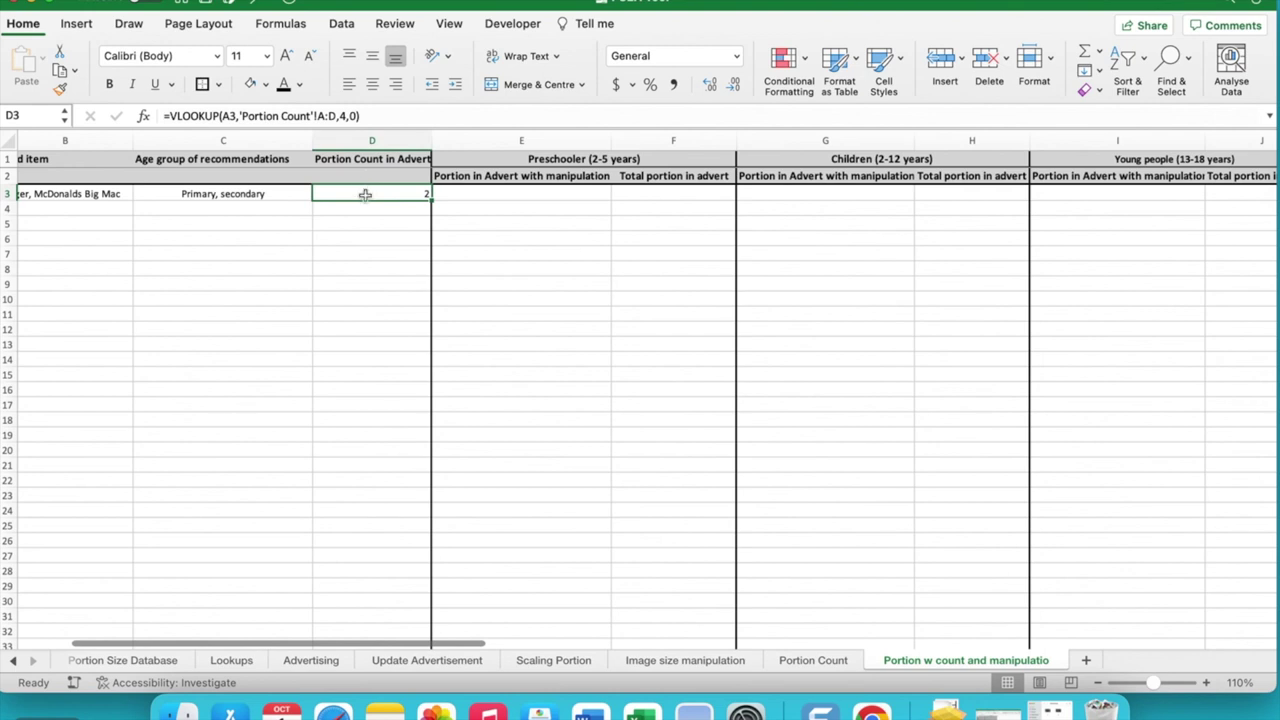
pyautogui.hscroll(2, 418, 231)
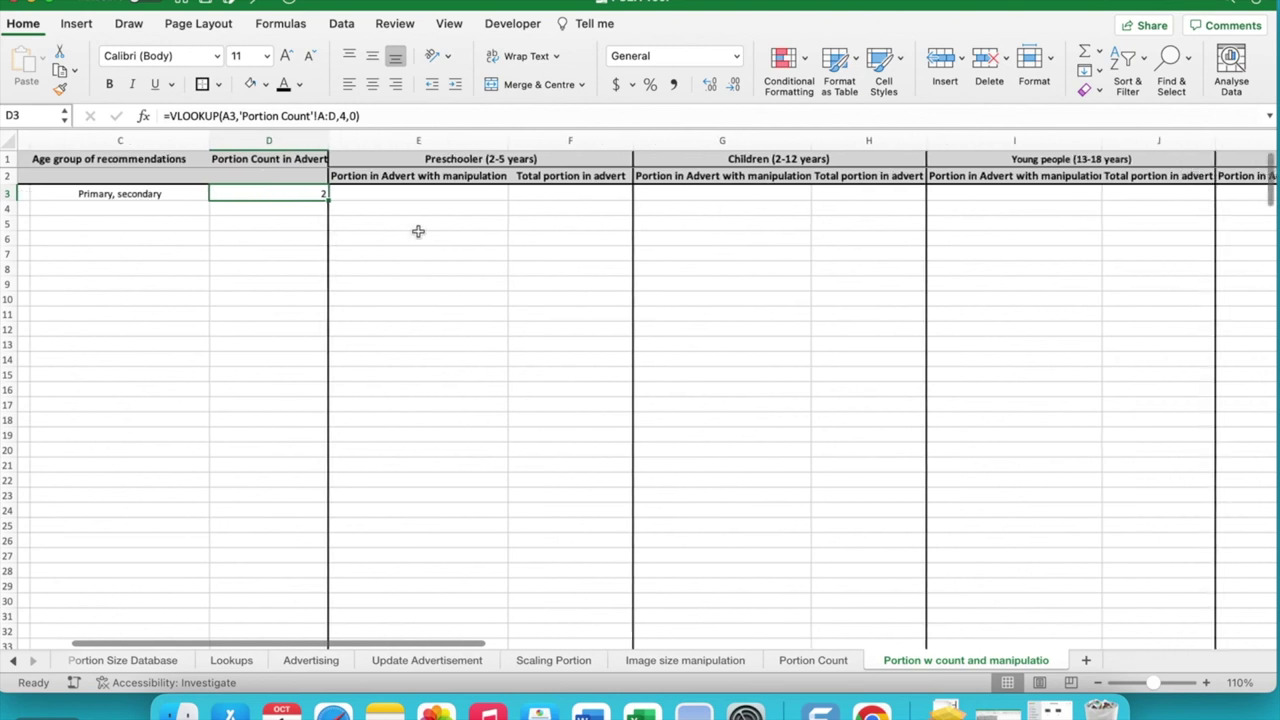
pyautogui.hscroll(2, 418, 231)
pyautogui.hscroll(5, 843, 226)
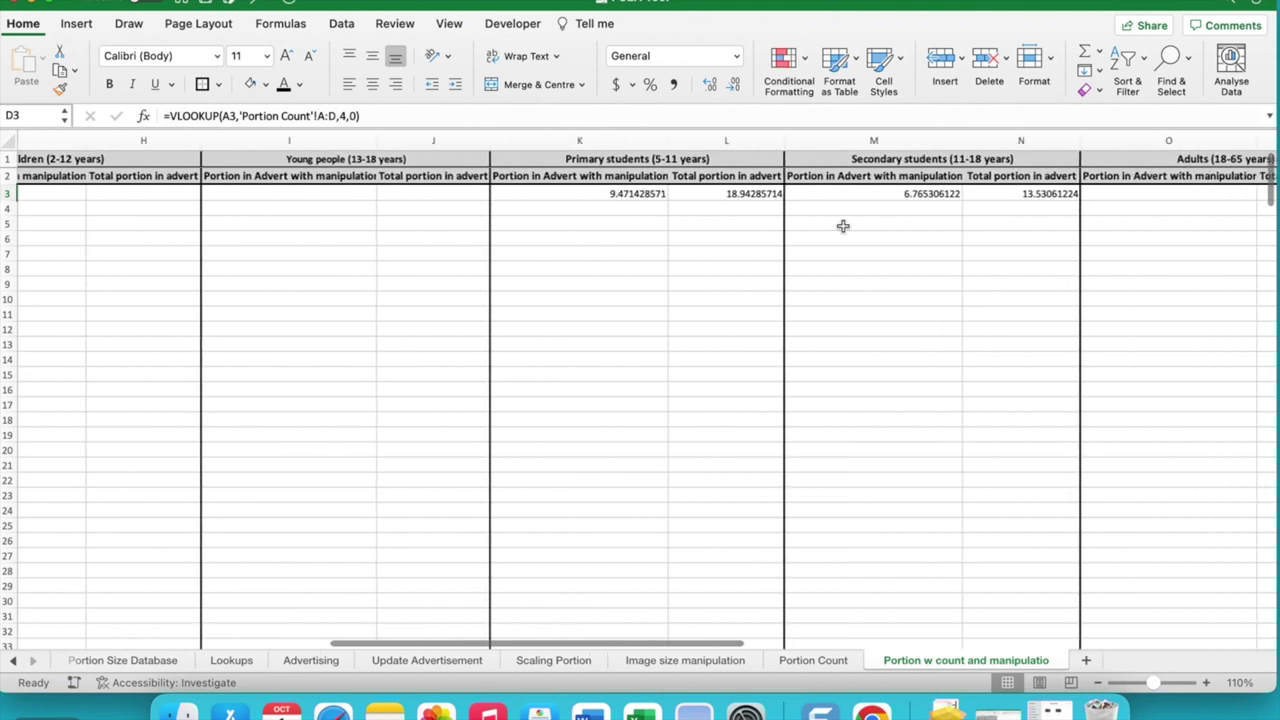
pyautogui.hscroll(3, 843, 226)
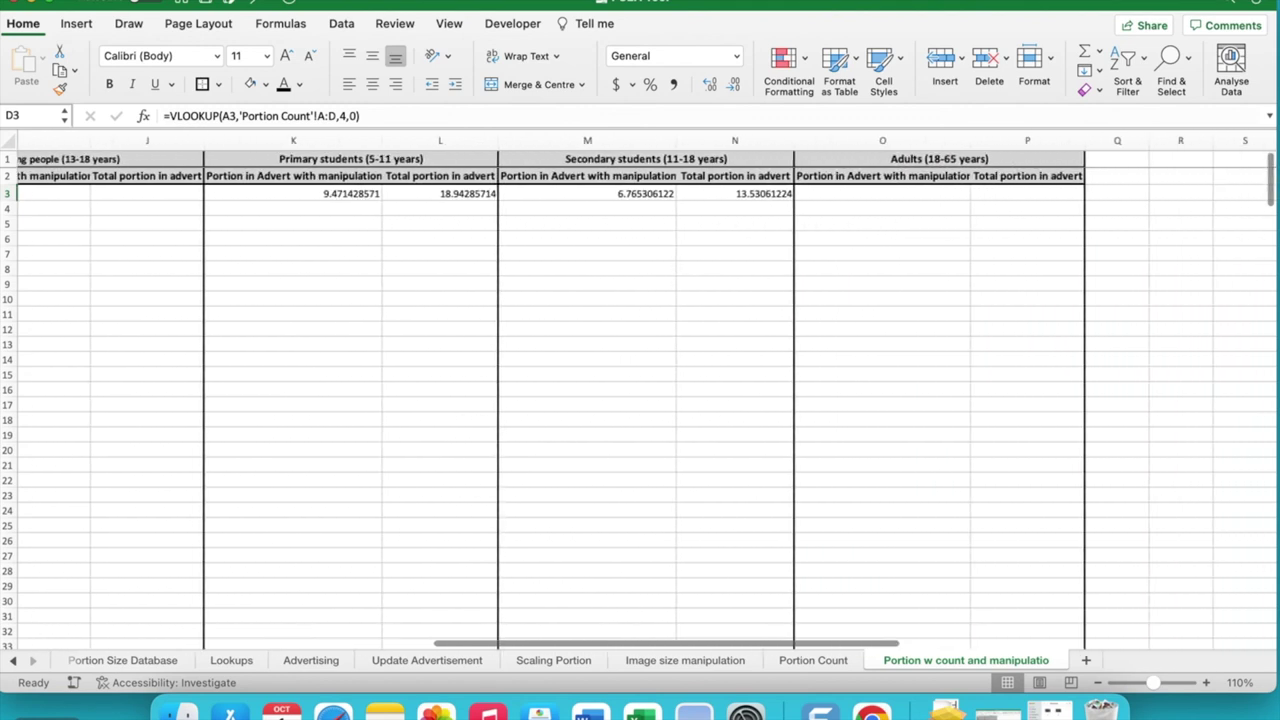